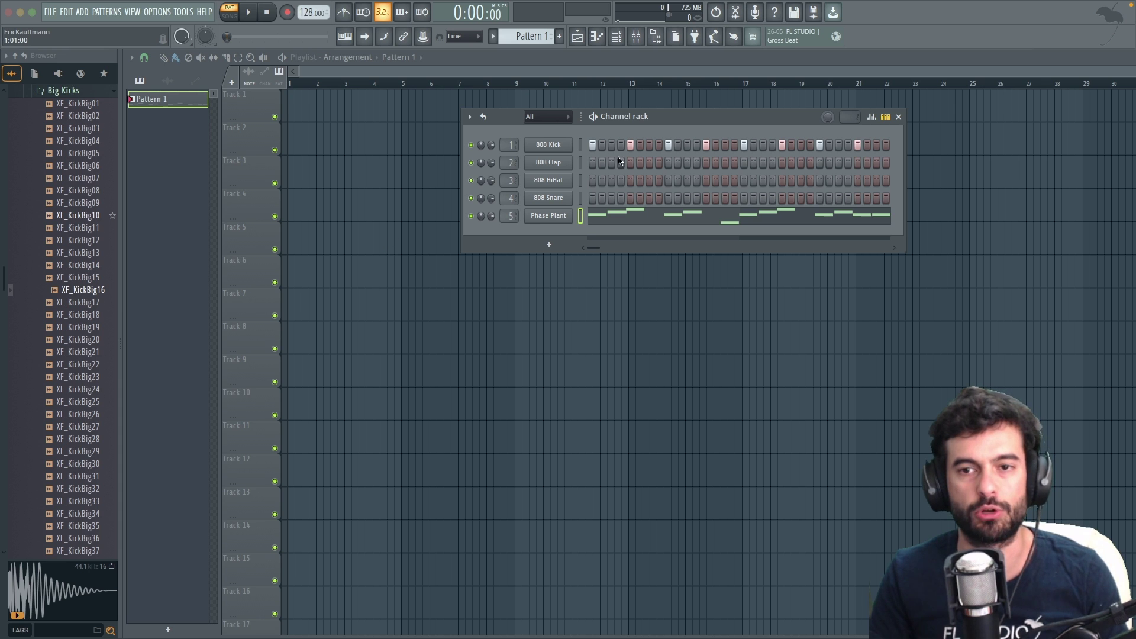
Step: Reposition the channel rack and look through the Minimal category of new-project templates
{"action": "left_click_drag", "start_coordinate": [769, 124], "coordinate": [636, 132]}
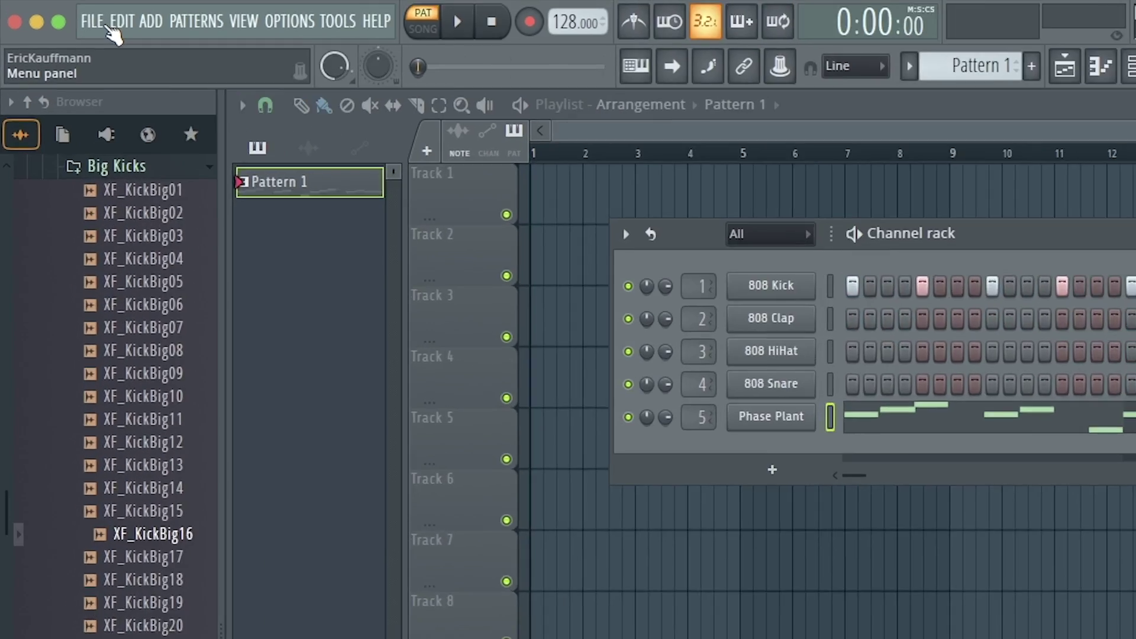
{"action": "left_click", "coordinate": [54, 12]}
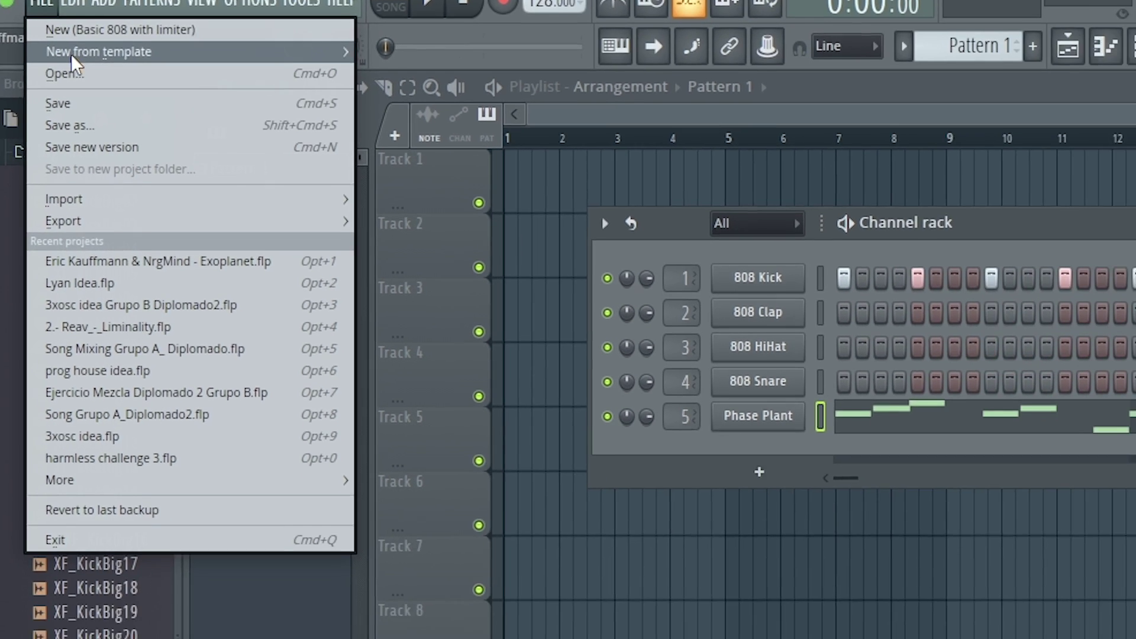
{"action": "mouse_move", "coordinate": [153, 91]}
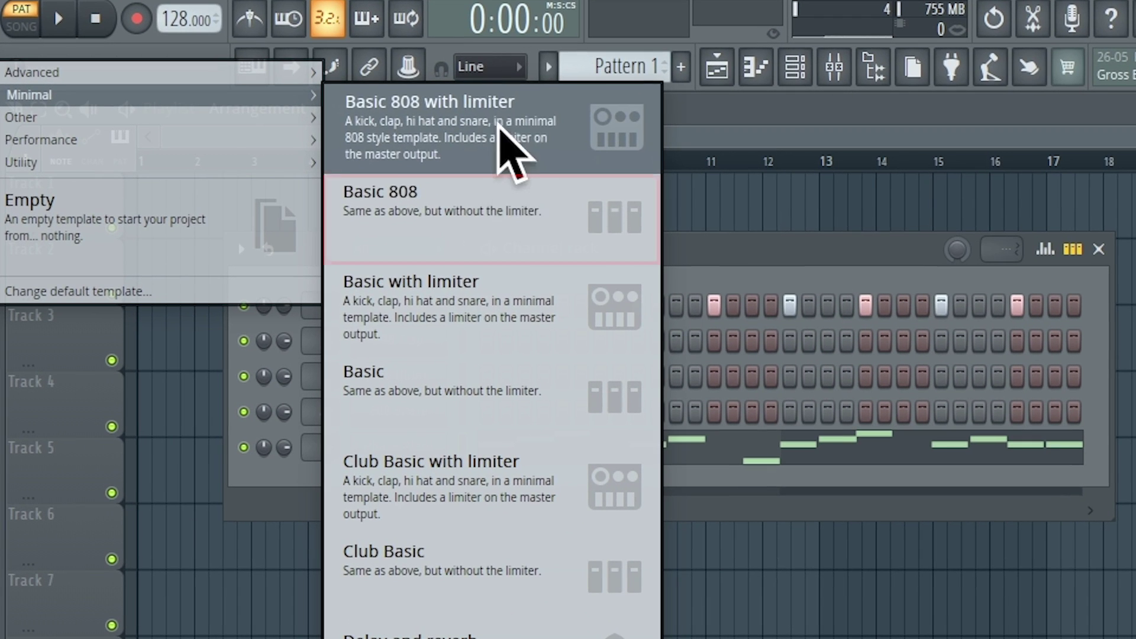
{"action": "left_click", "coordinate": [428, 207]}
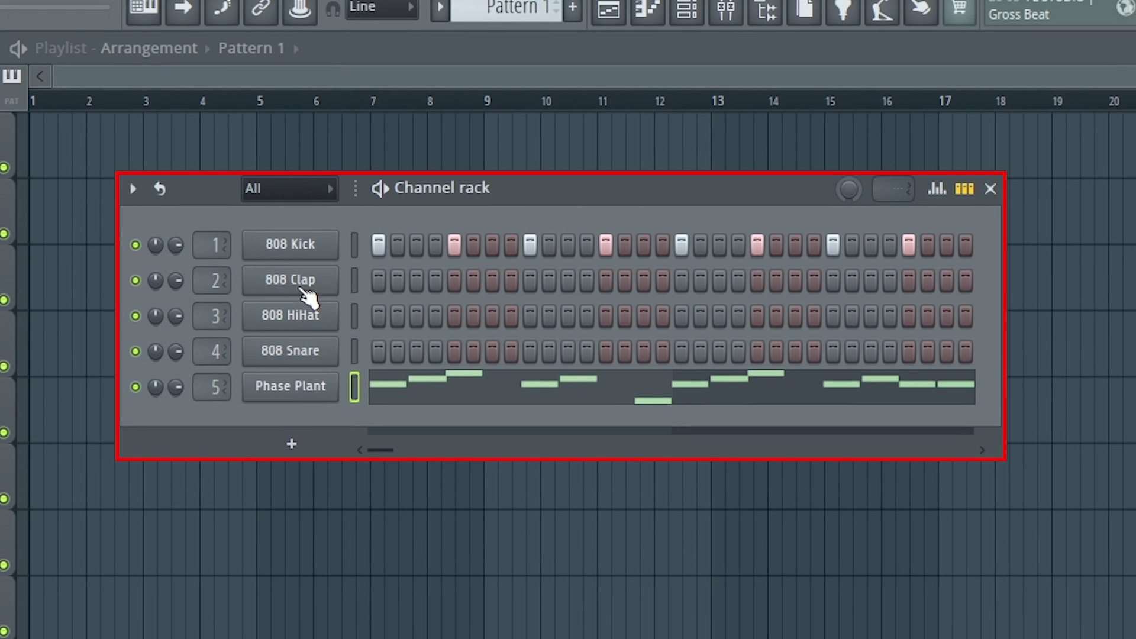
Step: Open the mixer to view the Insert 1 track, and close it to return to the playlist
{"action": "left_click", "coordinate": [726, 8]}
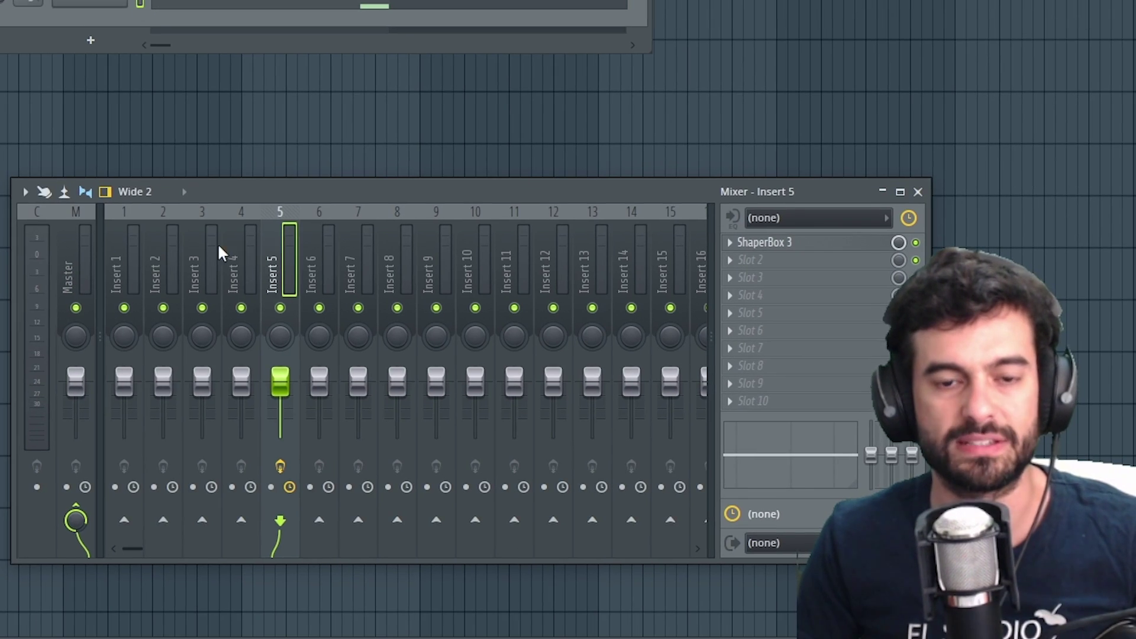
{"action": "left_click", "coordinate": [126, 266]}
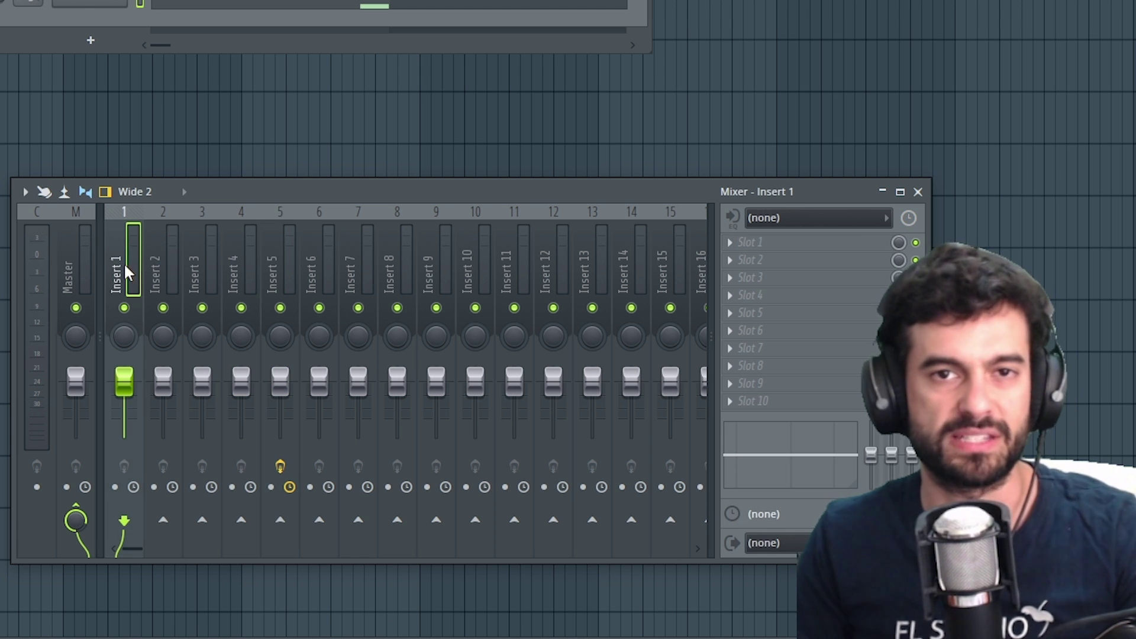
{"action": "left_click", "coordinate": [918, 191]}
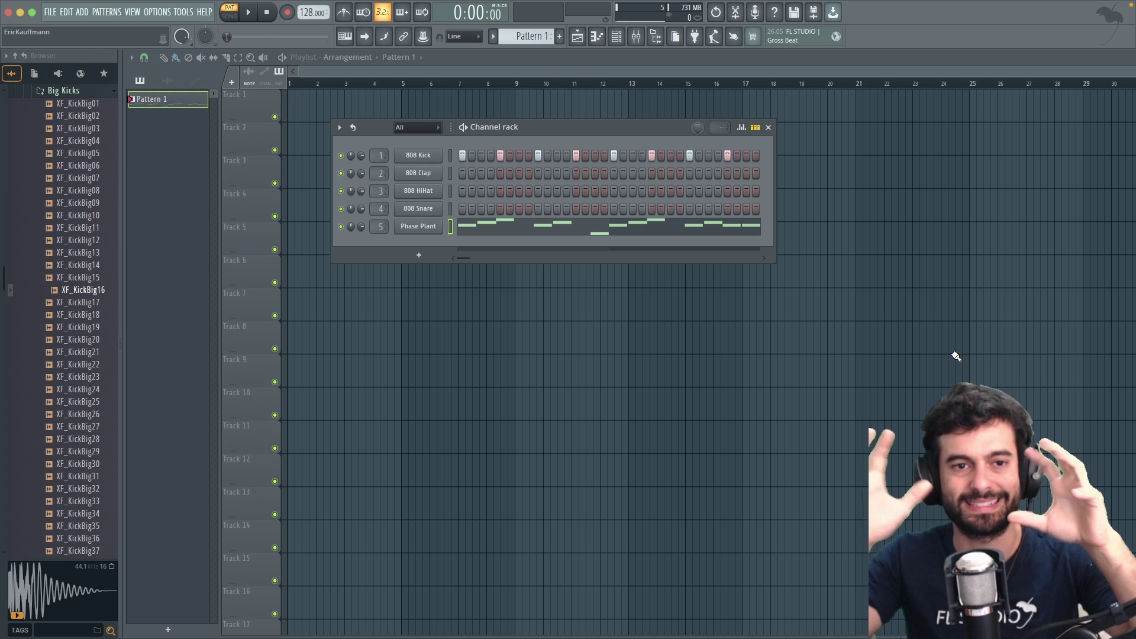
{"action": "left_click", "coordinate": [573, 198]}
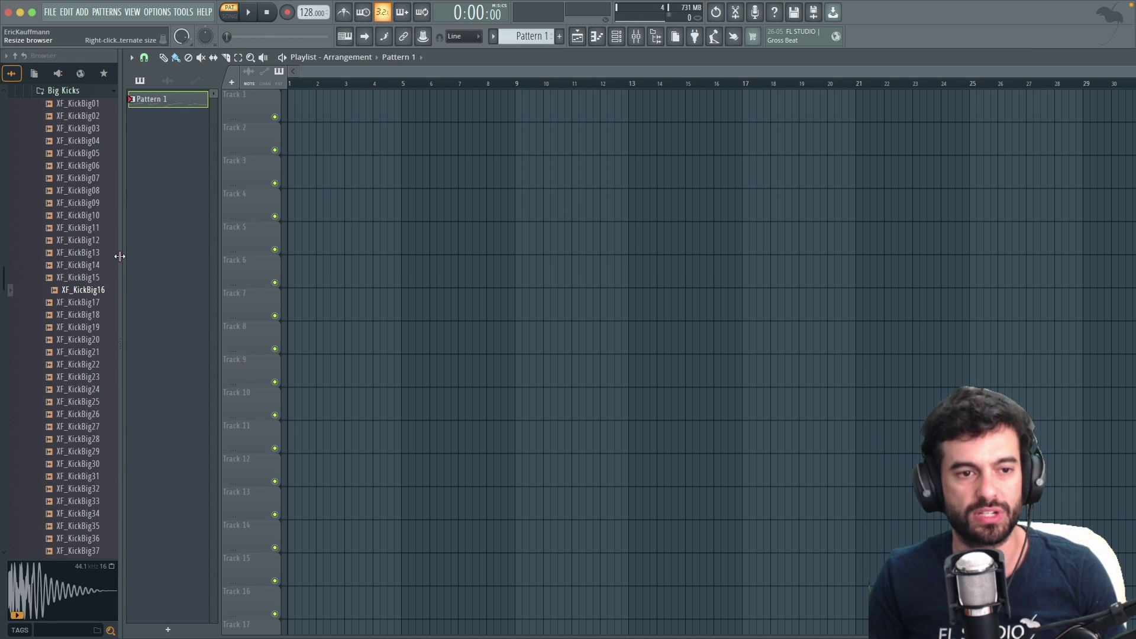
Step: Collapse the Big Kicks folder in the browser and widen the browser to show full folder names
{"action": "left_click_drag", "start_coordinate": [120, 266], "coordinate": [132, 292]}
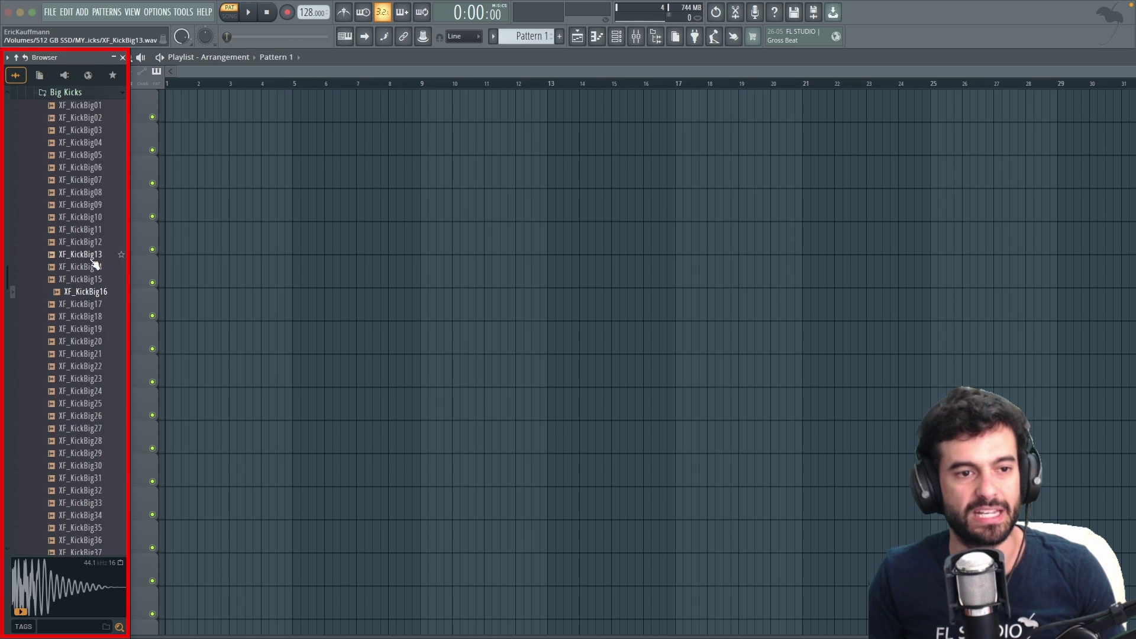
{"action": "scroll", "coordinate": [92, 258], "scroll_direction": "up", "scroll_amount": 12}
{"action": "scroll", "coordinate": [88, 261], "scroll_direction": "down", "scroll_amount": 8}
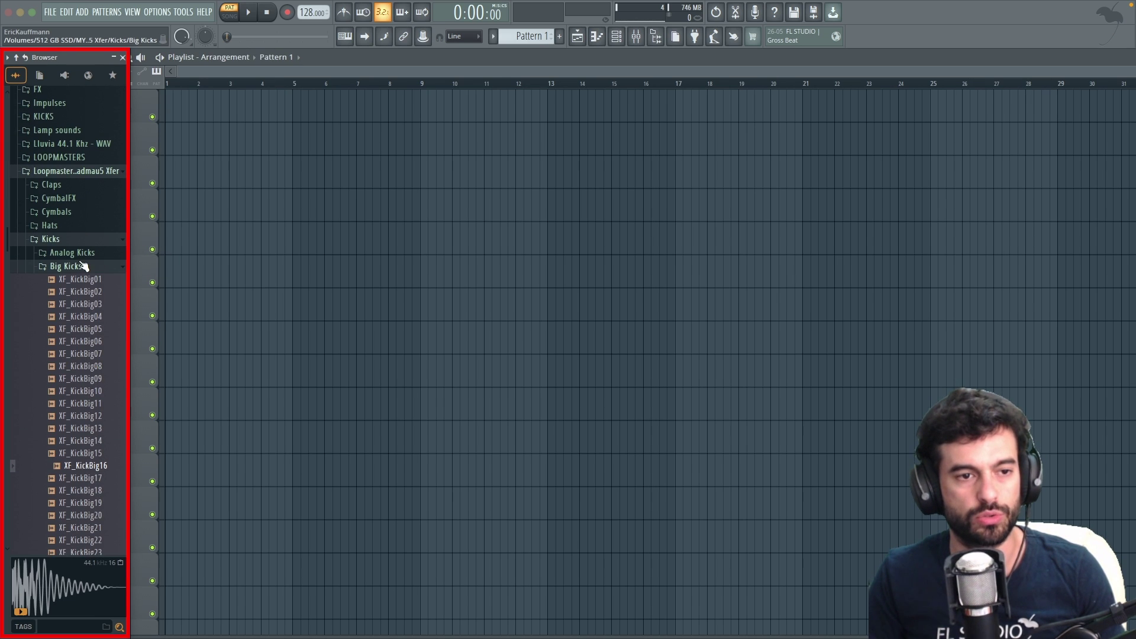
{"action": "left_click", "coordinate": [84, 267]}
{"action": "scroll", "coordinate": [84, 272], "scroll_direction": "up", "scroll_amount": 7}
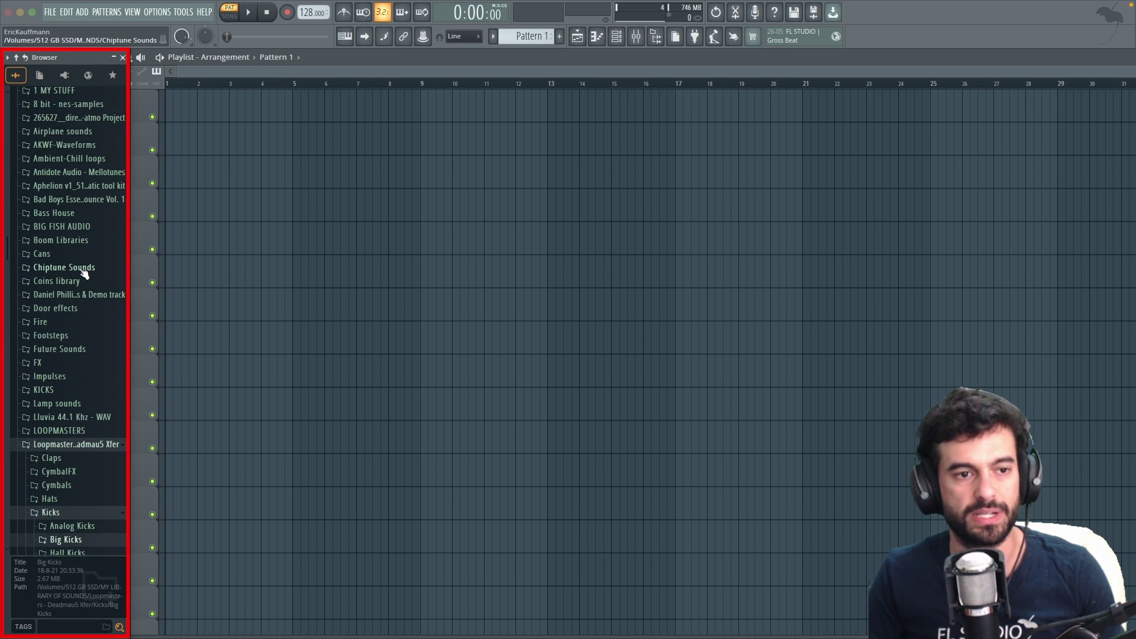
{"action": "scroll", "coordinate": [84, 273], "scroll_direction": "up", "scroll_amount": 5}
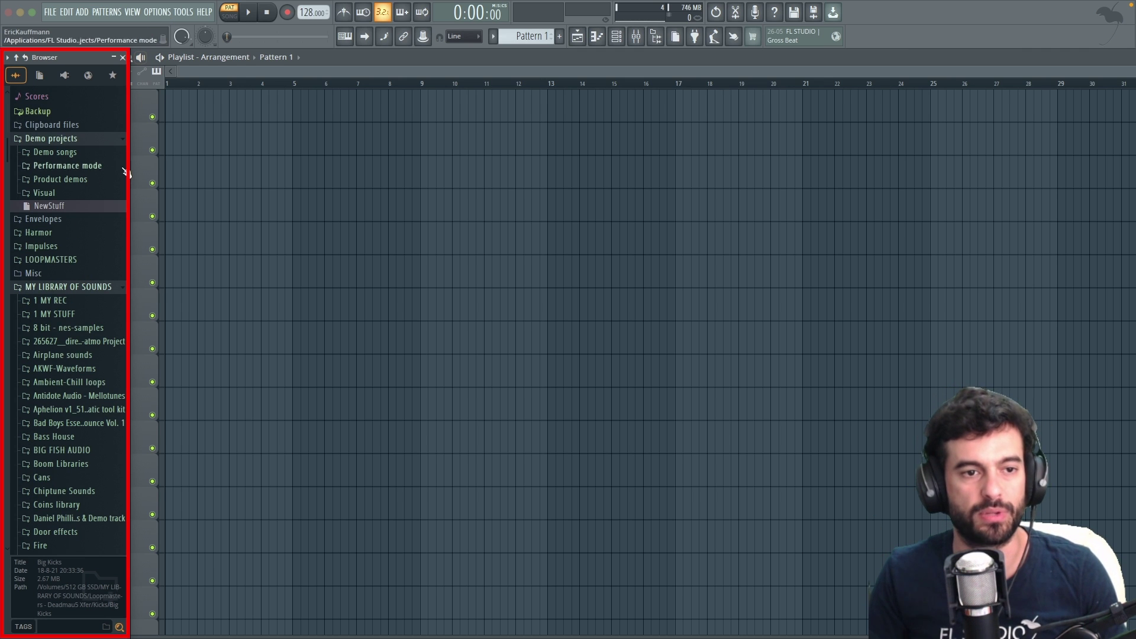
{"action": "left_click_drag", "start_coordinate": [128, 177], "coordinate": [240, 190]}
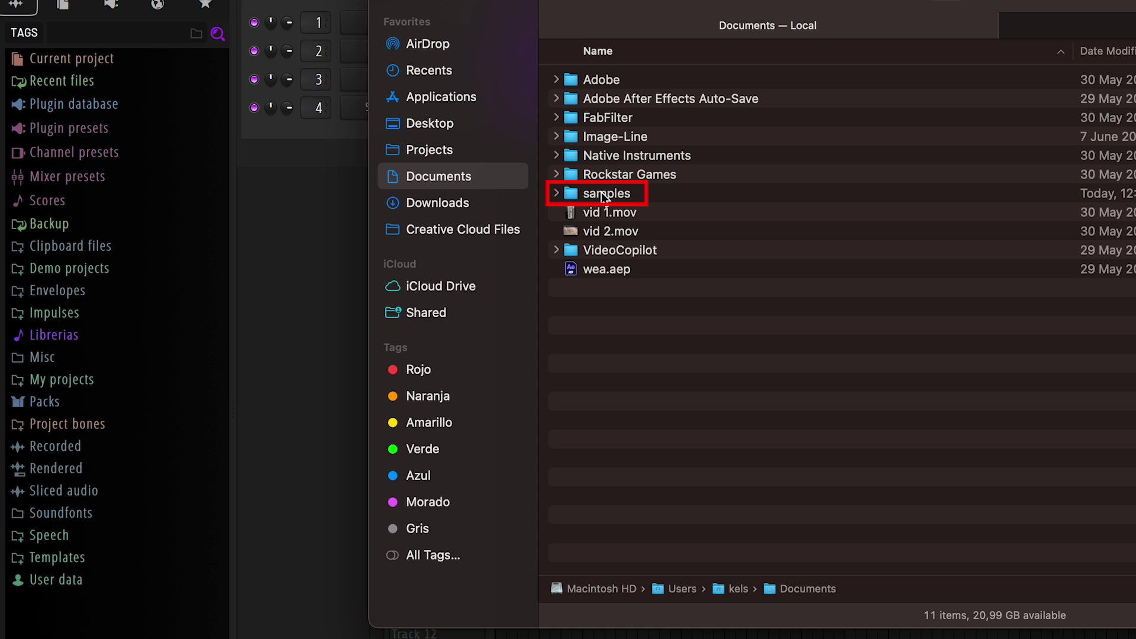
Step: Add the samples folder from Documents in Finder to the FL Studio browser
{"action": "left_click", "coordinate": [623, 198]}
{"action": "left_click_drag", "start_coordinate": [613, 202], "coordinate": [146, 547]}
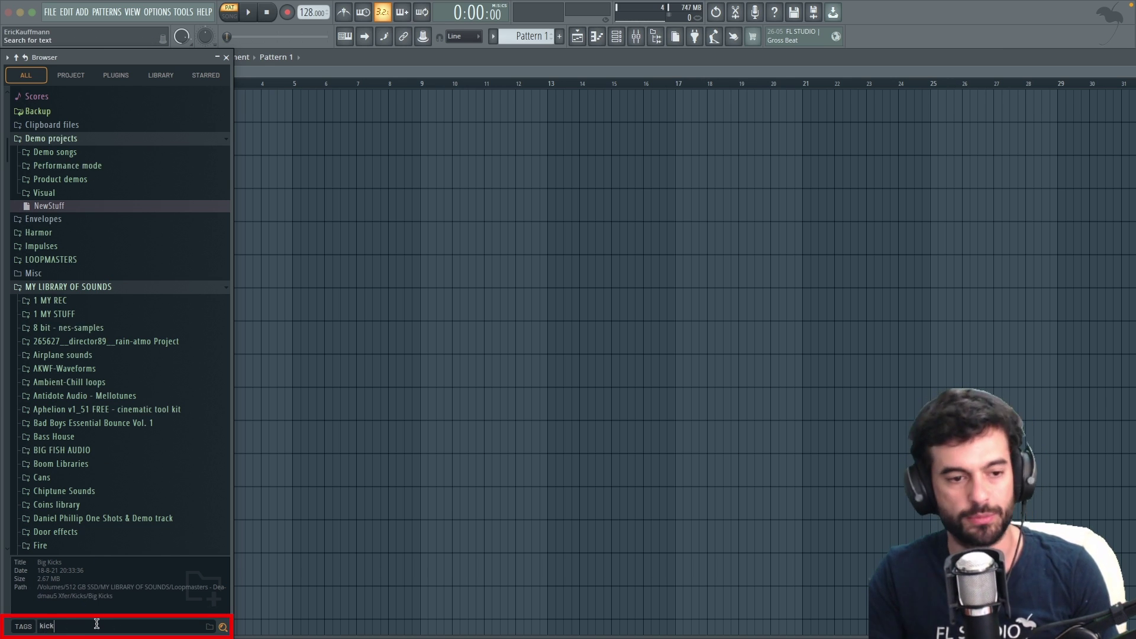
Step: Search the browser for "kick" with the plugin tag filter, and clear the search
{"action": "key", "text": "Return"}
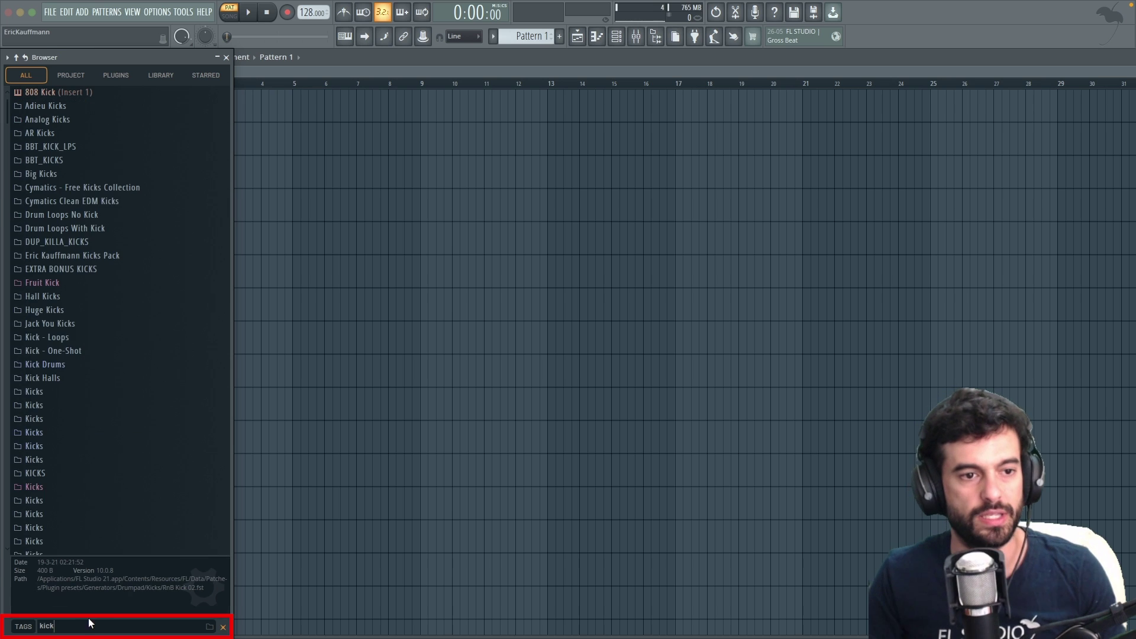
{"action": "left_click", "coordinate": [25, 627]}
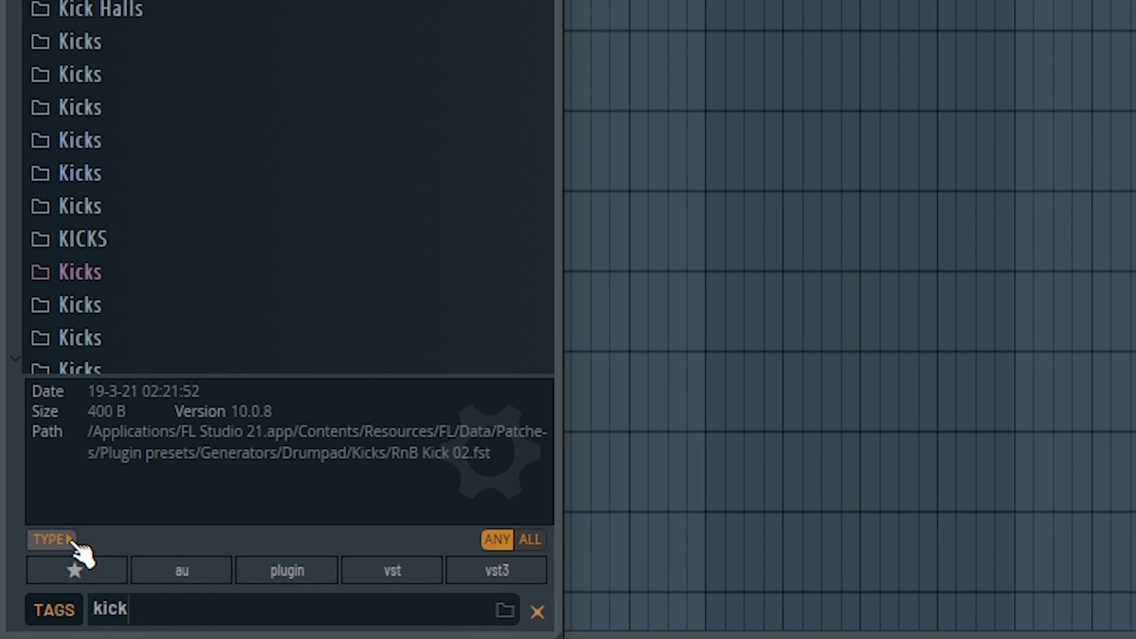
{"action": "left_click", "coordinate": [66, 541]}
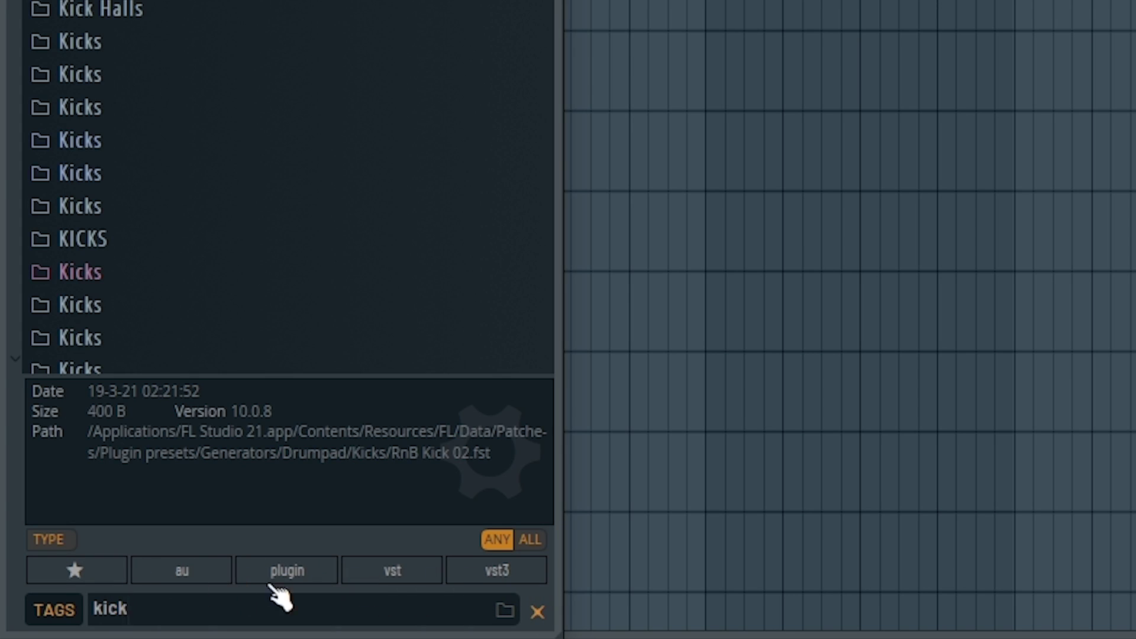
{"action": "left_click", "coordinate": [299, 573]}
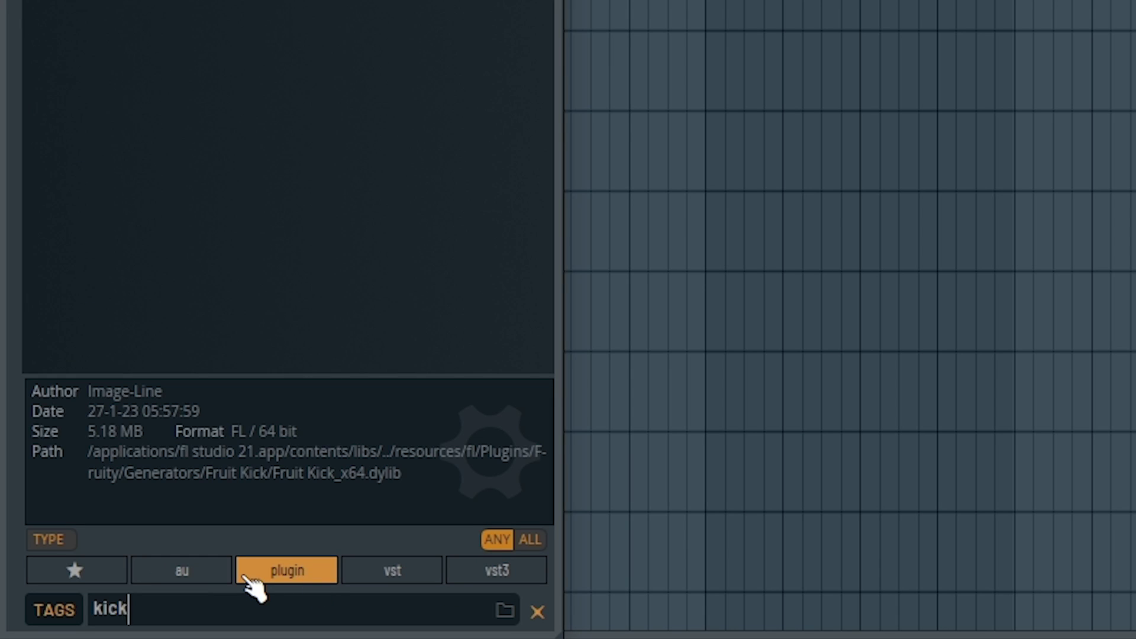
{"action": "left_click", "coordinate": [538, 611]}
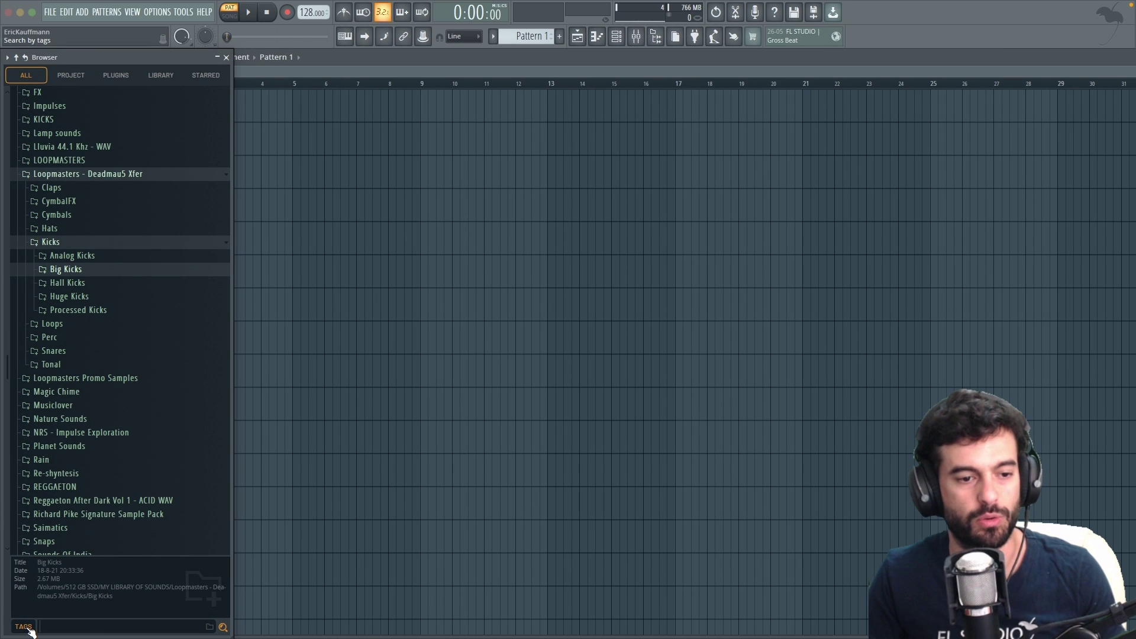
Step: Show the browser's tag filters and narrow the browser to uncover more of the playlist
{"action": "left_click", "coordinate": [25, 627]}
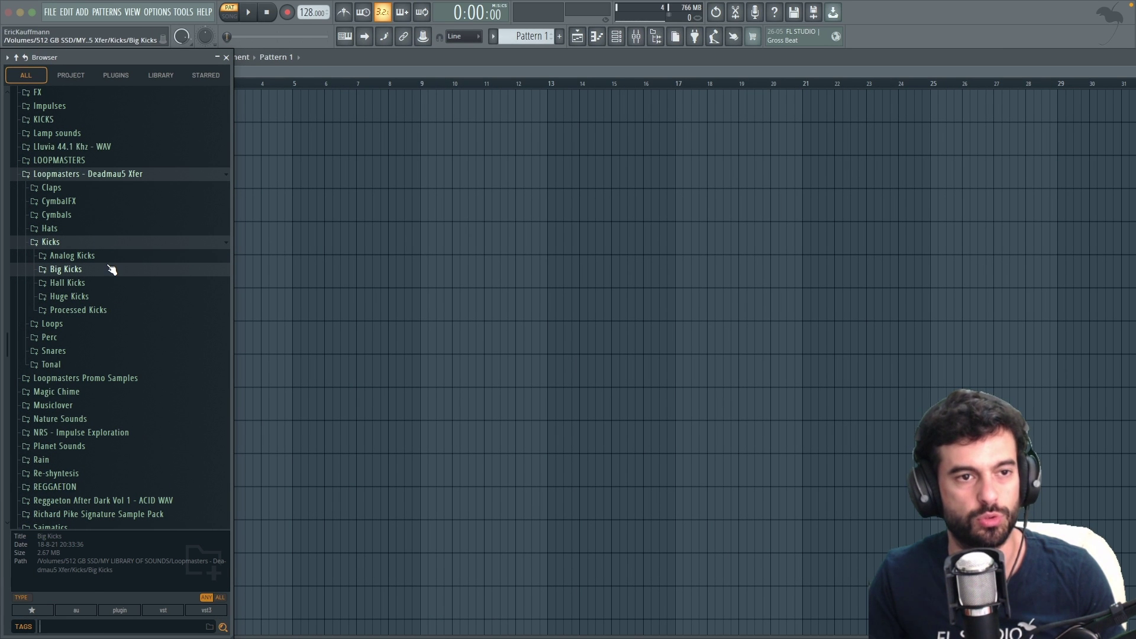
{"action": "scroll", "coordinate": [111, 267], "scroll_direction": "up", "scroll_amount": 3}
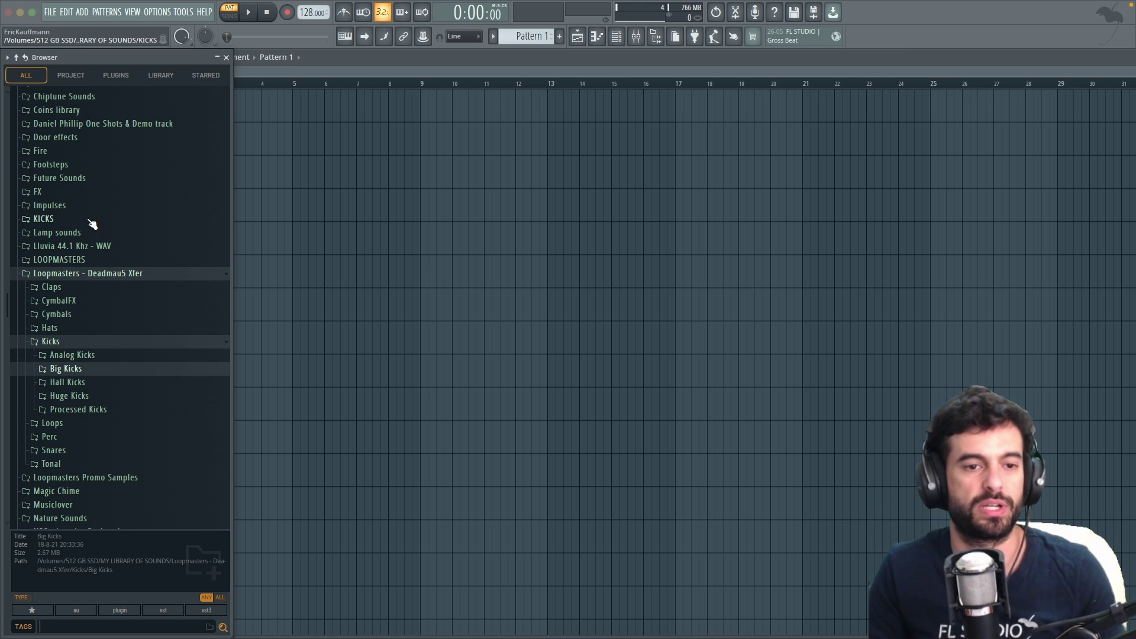
{"action": "left_click_drag", "start_coordinate": [230, 240], "coordinate": [148, 233]}
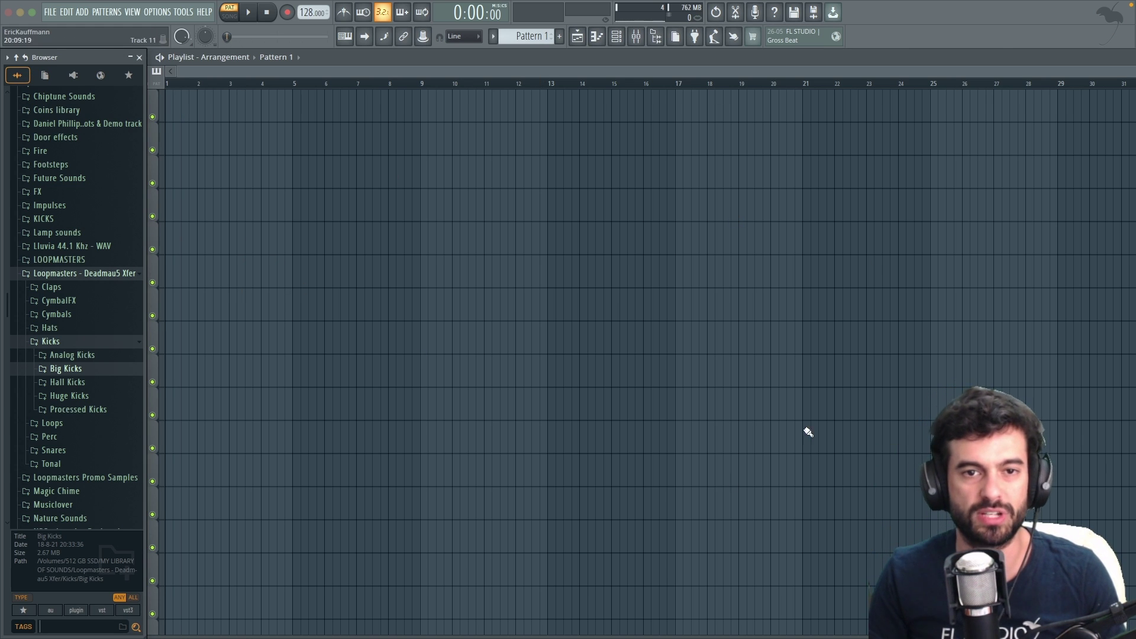
Step: Pull the playlist window out of its maximized position and maximize it again to fill the workspace
{"action": "left_click_drag", "start_coordinate": [379, 56], "coordinate": [503, 83]}
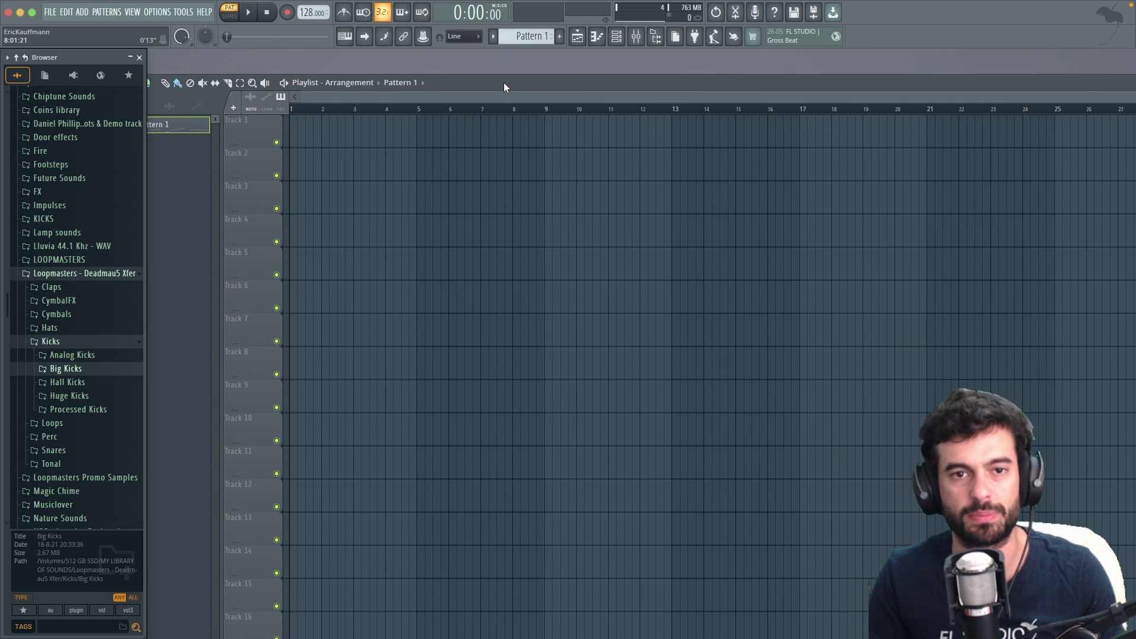
{"action": "double_click", "coordinate": [503, 84]}
{"action": "double_click", "coordinate": [386, 59]}
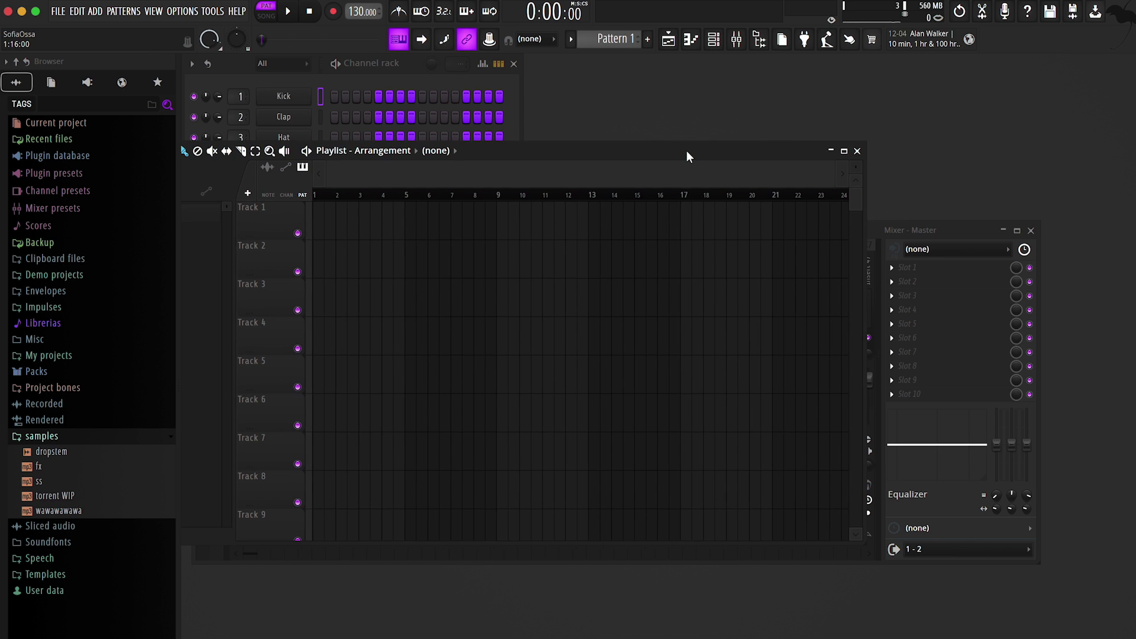
{"action": "double_click", "coordinate": [662, 152]}
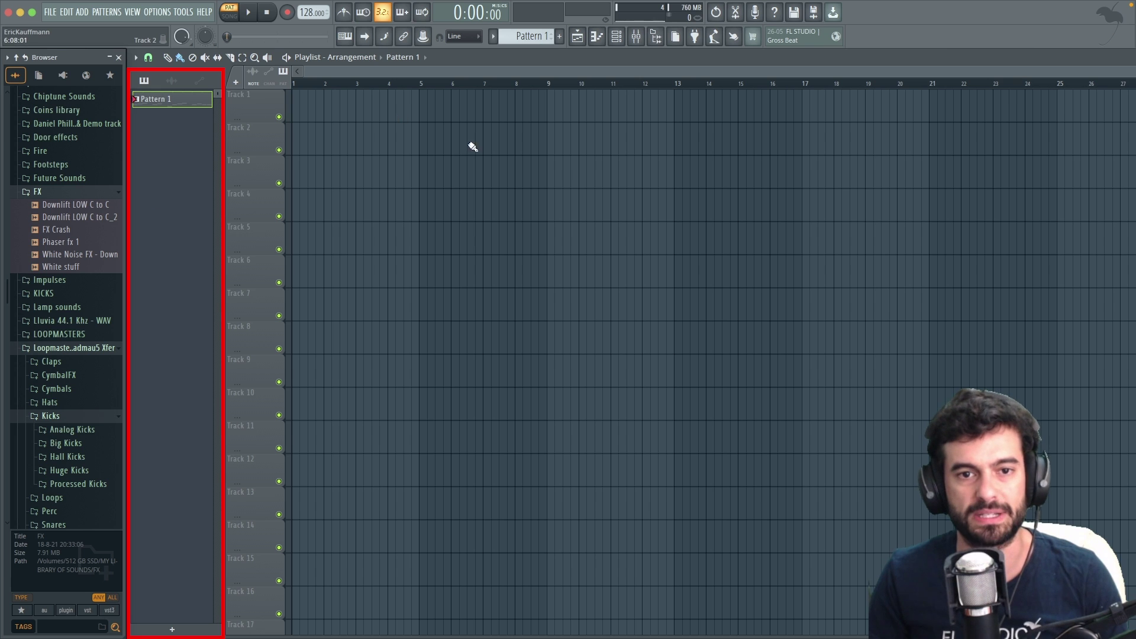
Step: Examine the playlist's track list and timeline, from the first tracks to the last and at a closer horizontal zoom
{"action": "scroll", "coordinate": [254, 212], "scroll_direction": "down", "scroll_amount": 20}
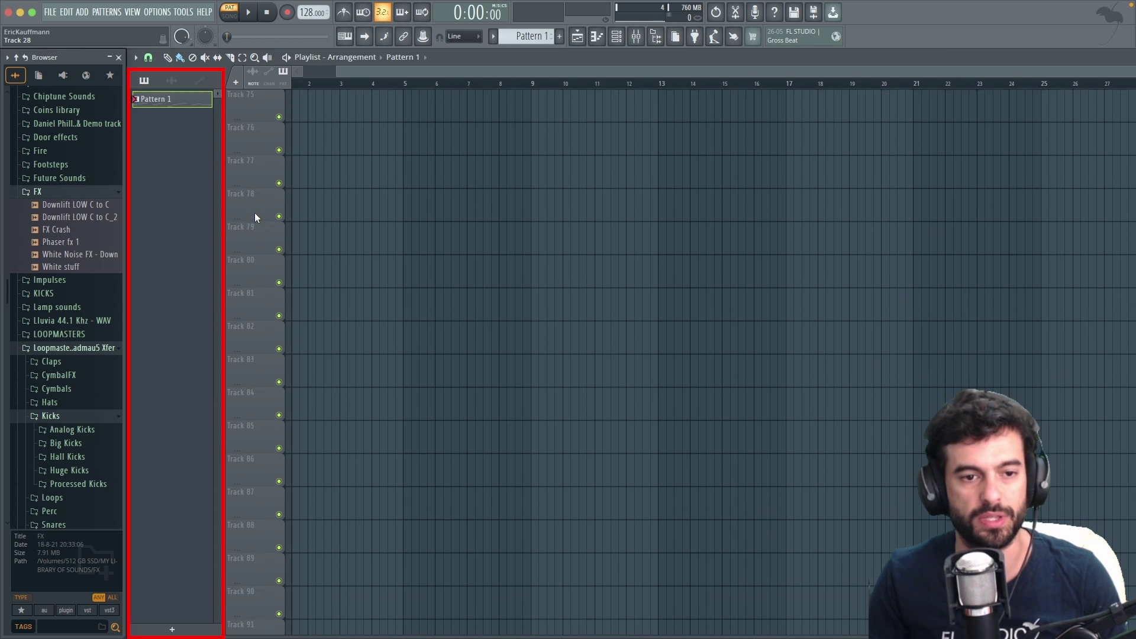
{"action": "scroll", "coordinate": [255, 212], "scroll_direction": "up", "scroll_amount": 20}
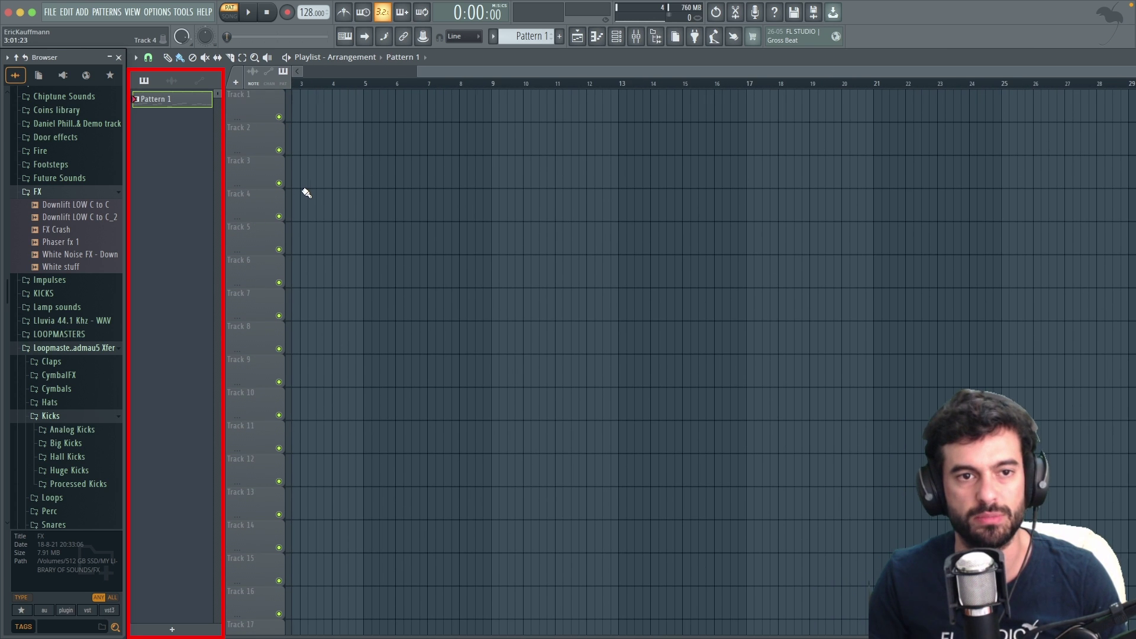
{"action": "scroll", "coordinate": [307, 193], "scroll_direction": "right", "scroll_amount": 2}
{"action": "scroll", "coordinate": [414, 83], "scroll_direction": "left", "scroll_amount": 2}
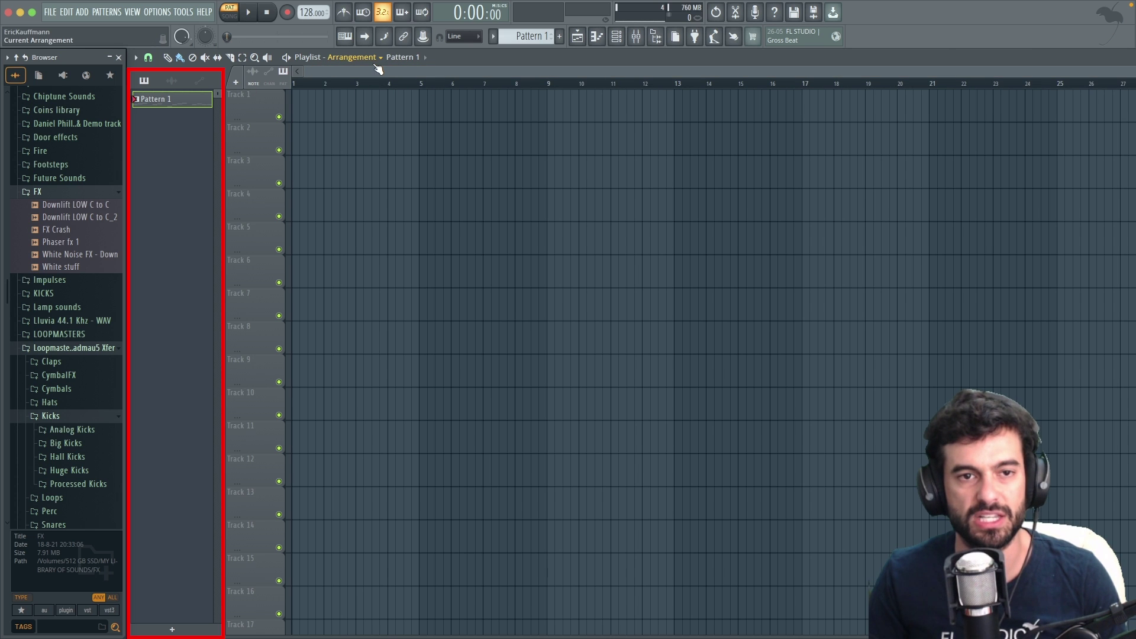
{"action": "left_click_drag", "start_coordinate": [371, 69], "coordinate": [338, 97]}
{"action": "left_click", "coordinate": [577, 70]}
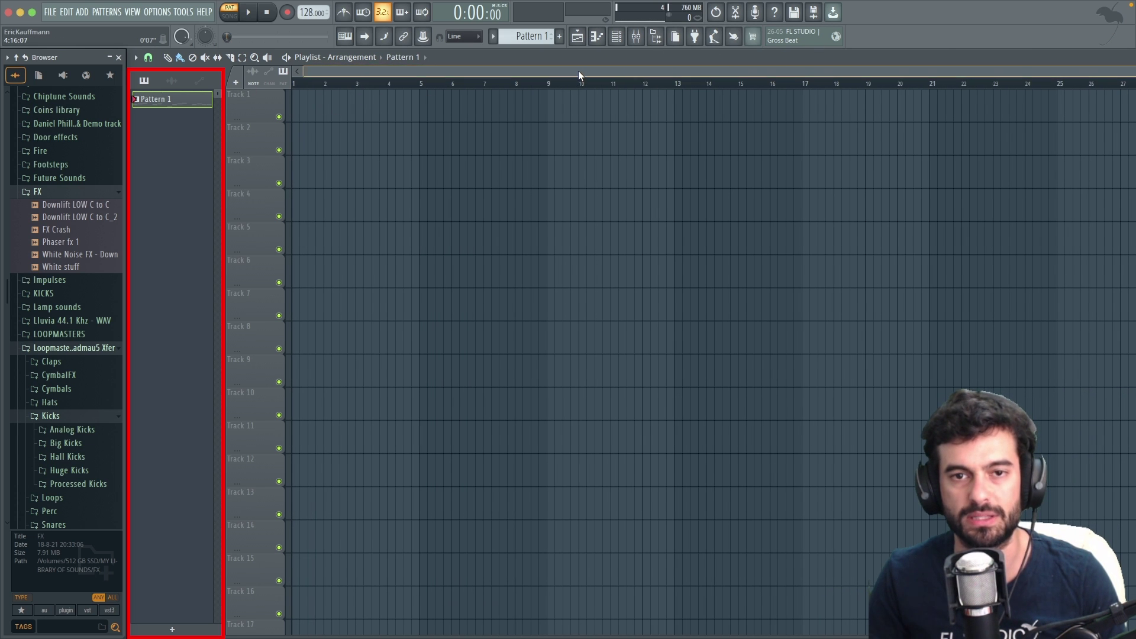
{"action": "left_click_drag", "start_coordinate": [577, 70], "coordinate": [679, 70]}
{"action": "left_click_drag", "start_coordinate": [407, 71], "coordinate": [432, 71]}
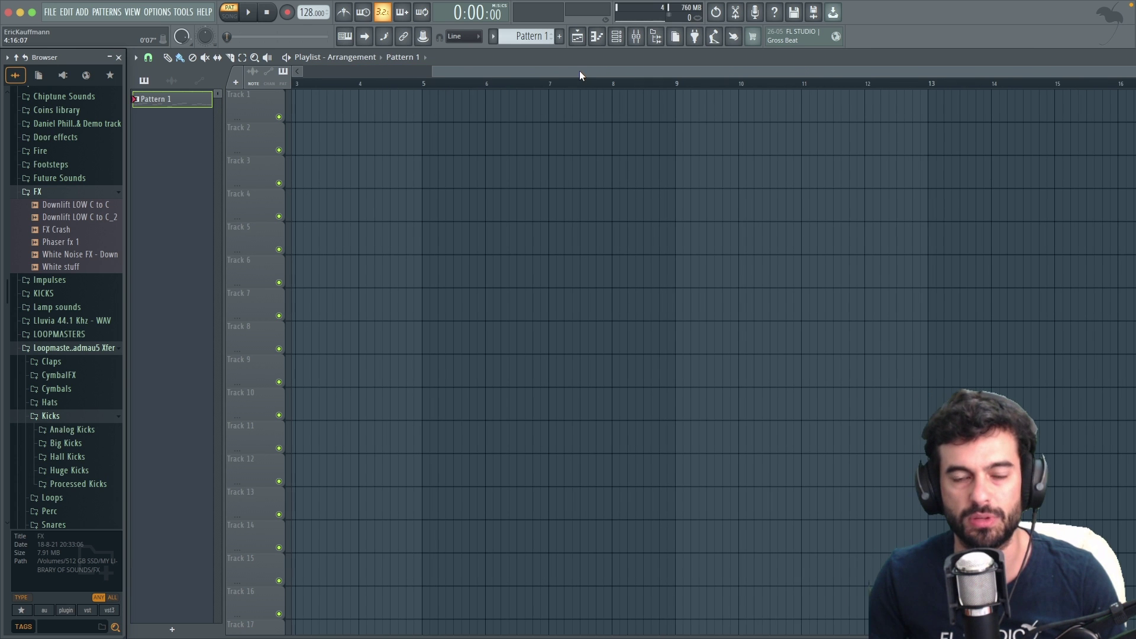
{"action": "left_click_drag", "start_coordinate": [834, 76], "coordinate": [641, 90]}
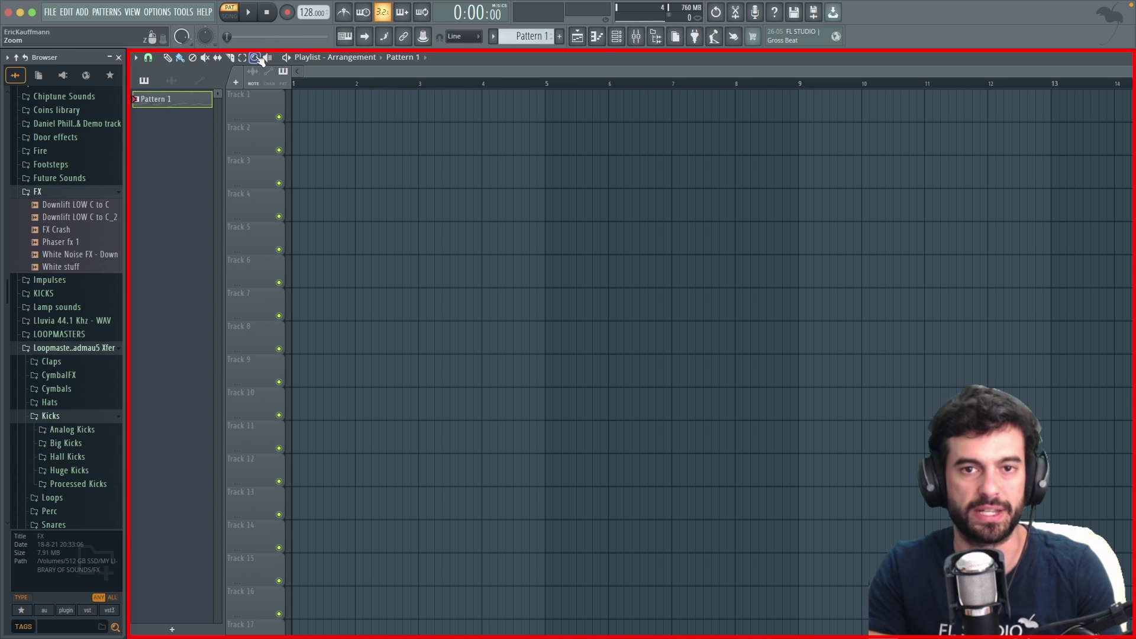
Step: Show the channel rack over the playlist and create a new empty pattern
{"action": "left_click", "coordinate": [615, 40]}
{"action": "left_click_drag", "start_coordinate": [479, 145], "coordinate": [518, 148]}
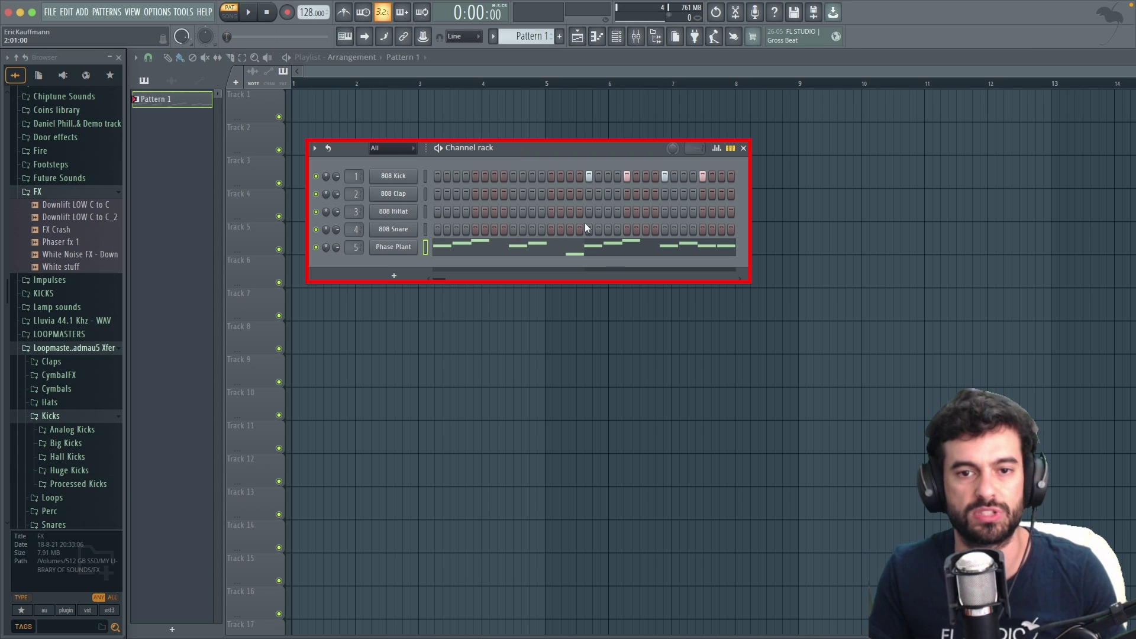
{"action": "key", "text": "F4"}
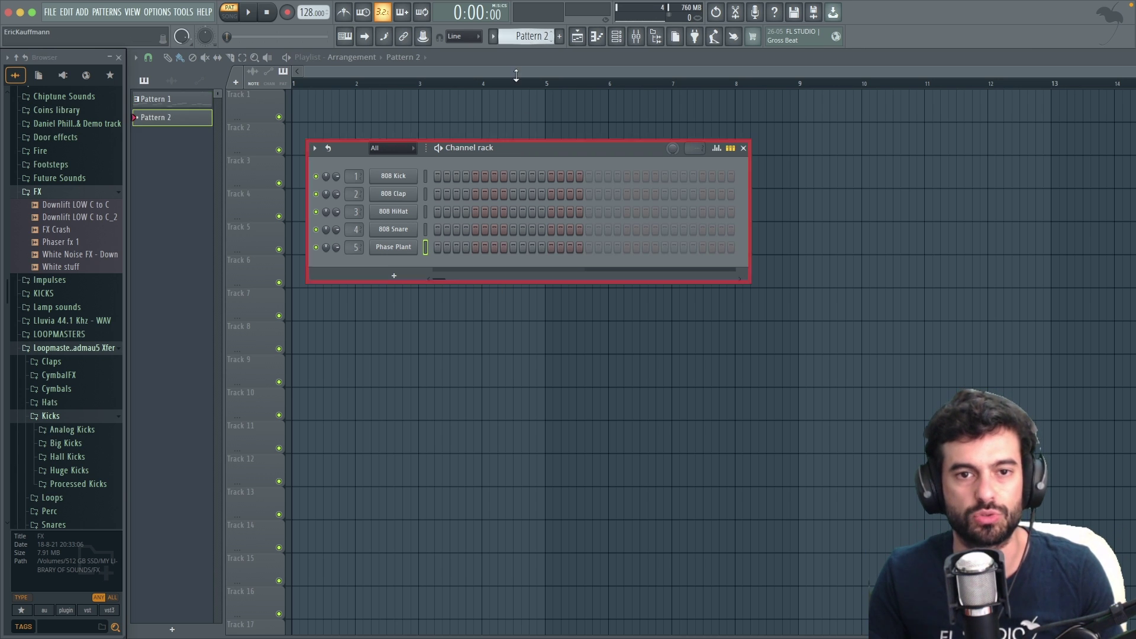
{"action": "left_click_drag", "start_coordinate": [535, 151], "coordinate": [542, 129]}
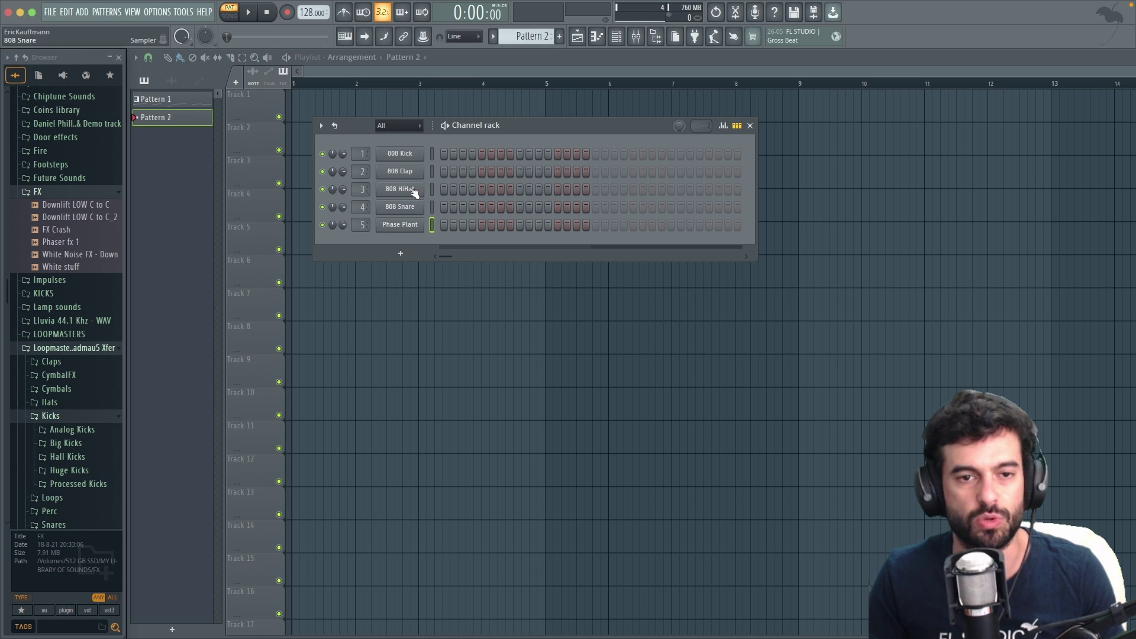
Step: Fill the 808 Kick channel of Pattern 2 on each 4 steps and play the pattern back briefly
{"action": "right_click", "coordinate": [411, 153]}
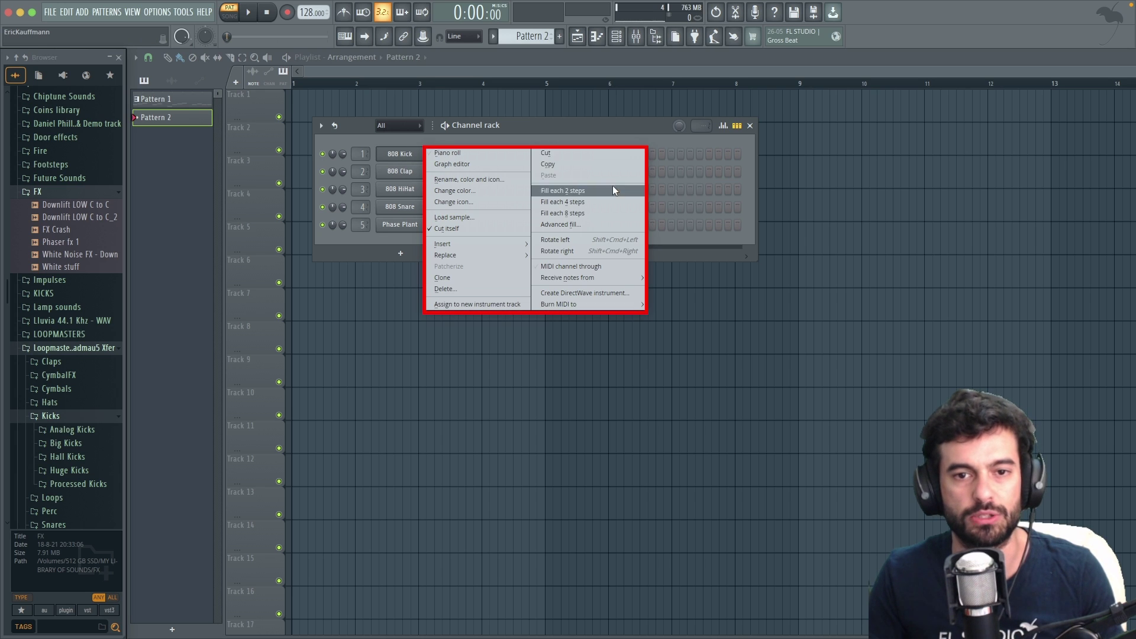
{"action": "left_click", "coordinate": [575, 205]}
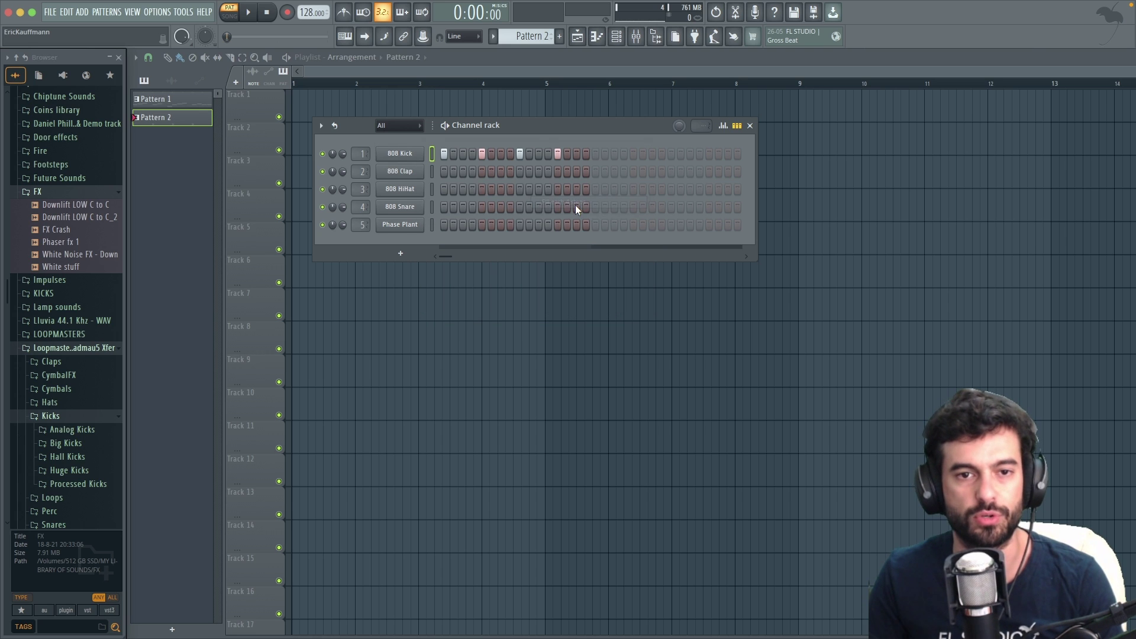
{"action": "left_click", "coordinate": [273, 13]}
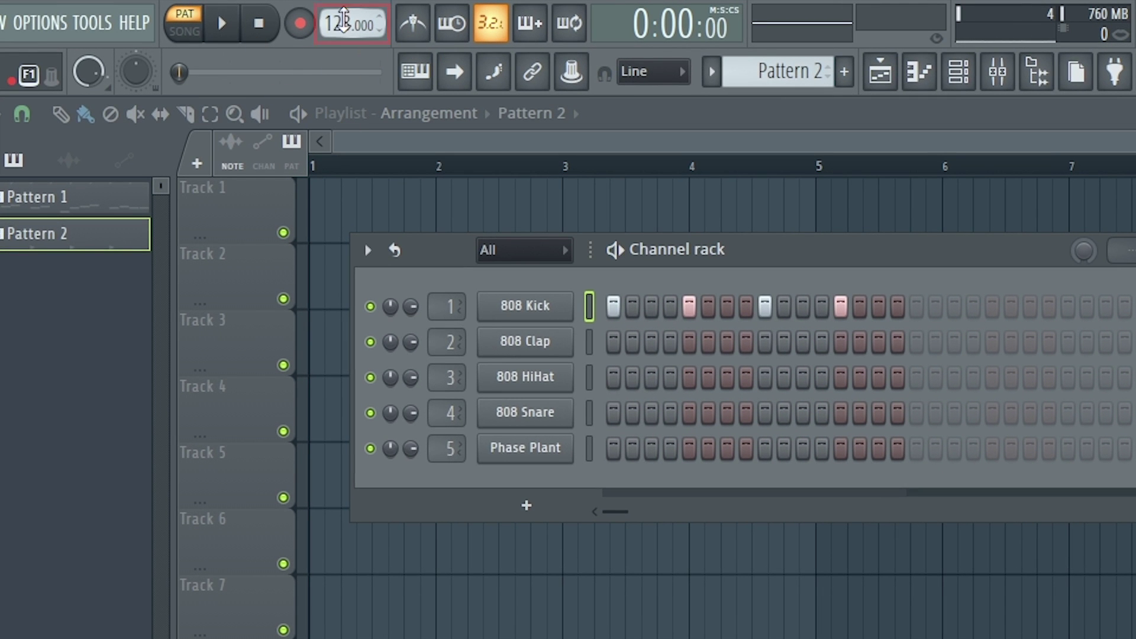
{"action": "left_click", "coordinate": [222, 23]}
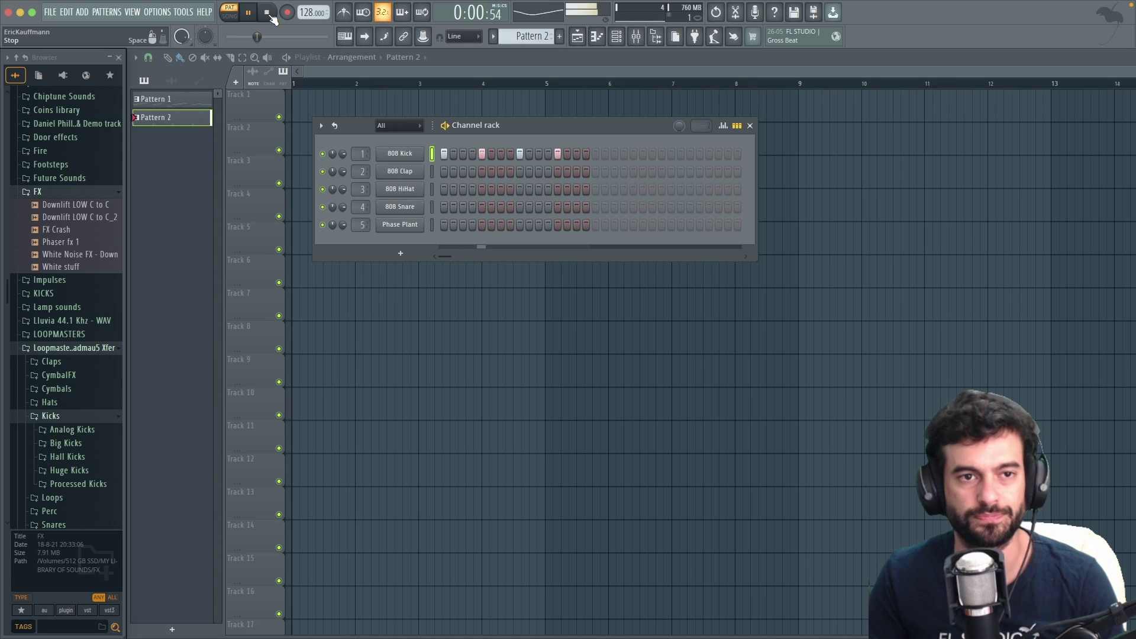
{"action": "left_click", "coordinate": [268, 15]}
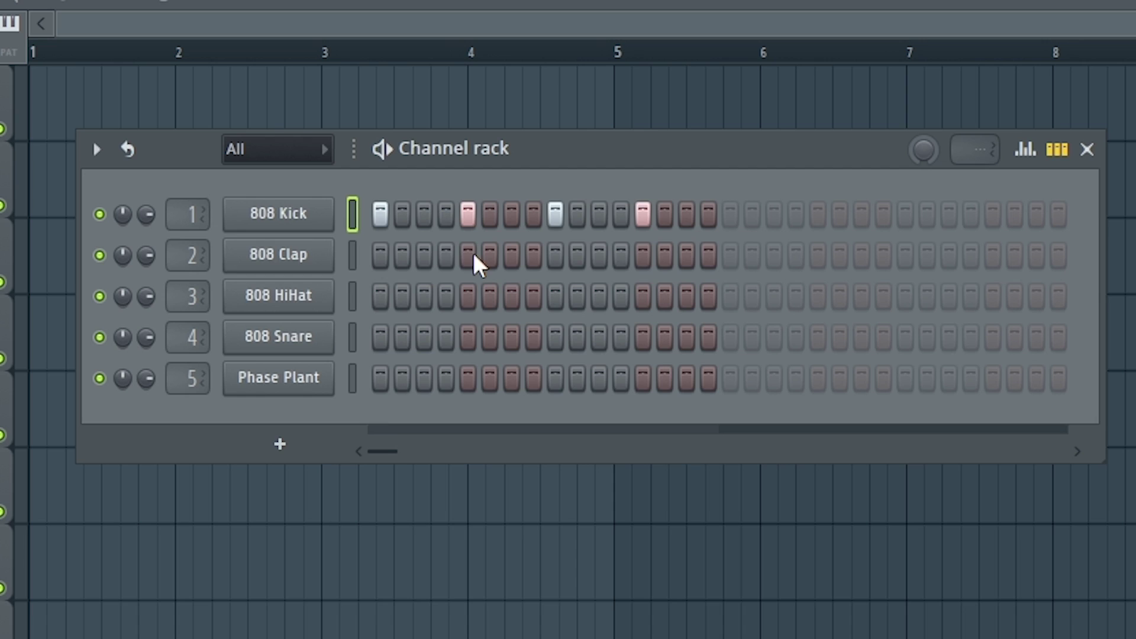
Step: Add 808 Clap hits on steps 5 and 13 and 808 HiHat hits on steps 3 and 7
{"action": "left_click", "coordinate": [481, 171]}
{"action": "left_click", "coordinate": [557, 170]}
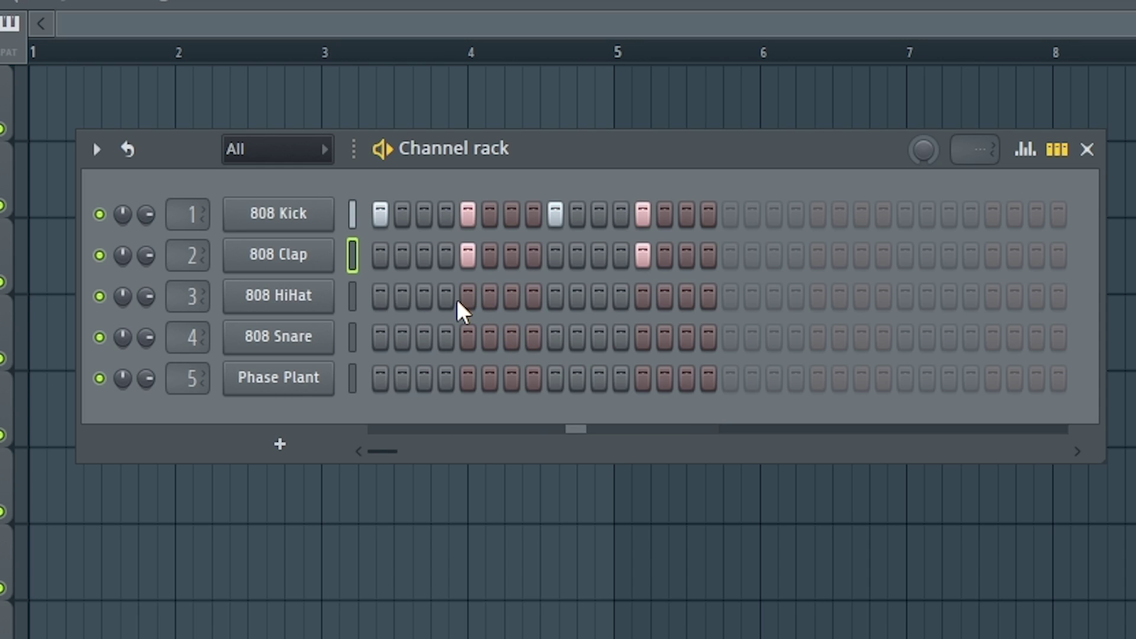
{"action": "left_click", "coordinate": [423, 295]}
{"action": "left_click", "coordinate": [511, 296]}
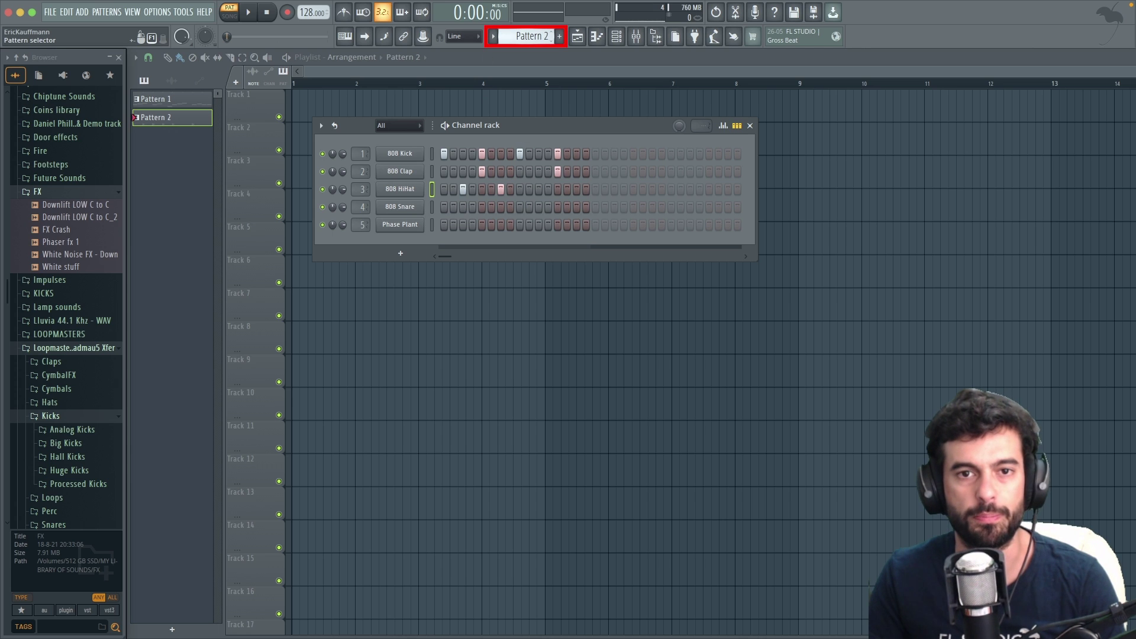
Step: Cycle through the project's patterns, from Pattern 1 up to the empty Pattern 12, and return to Pattern 1
{"action": "left_click_drag", "start_coordinate": [535, 30], "coordinate": [535, 38]}
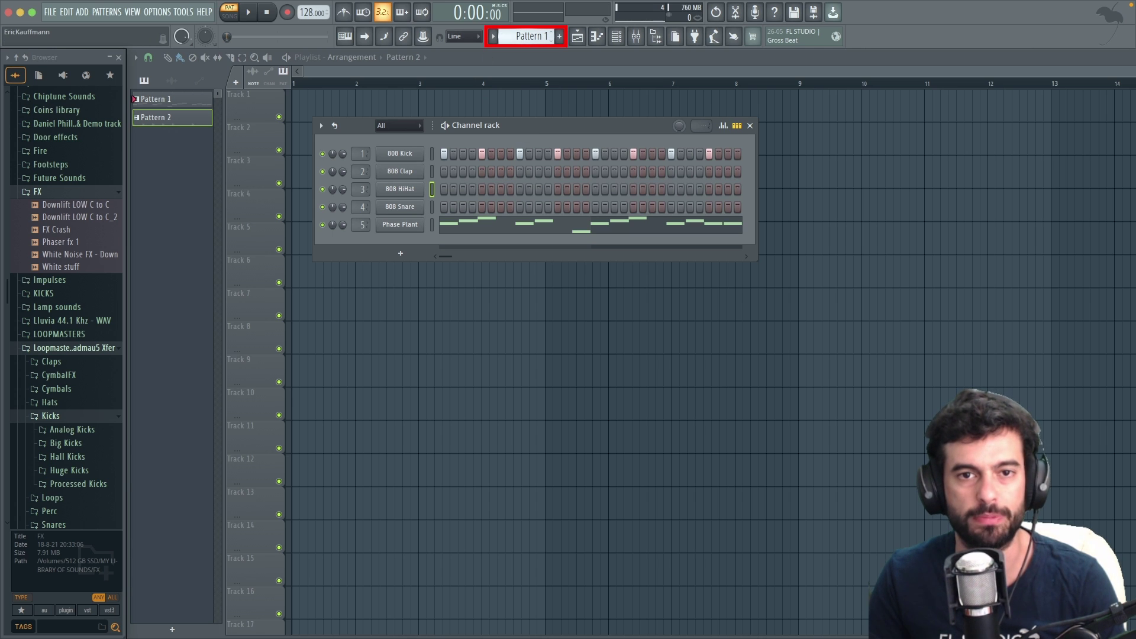
{"action": "left_click_drag", "start_coordinate": [528, 38], "coordinate": [527, 26]}
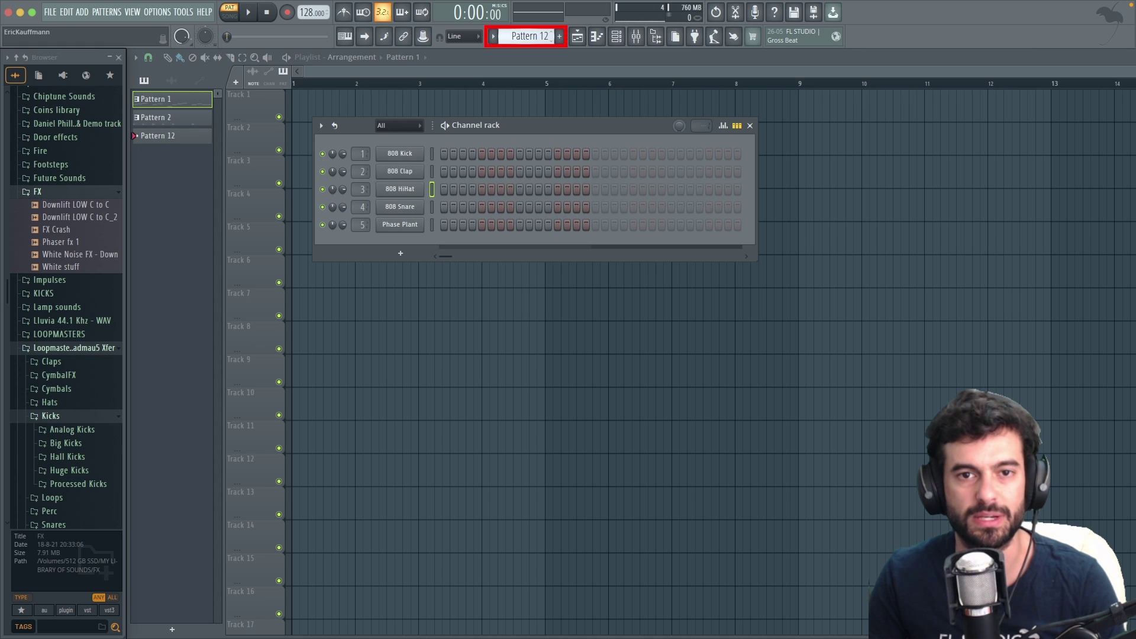
{"action": "left_click_drag", "start_coordinate": [527, 31], "coordinate": [530, 42]}
{"action": "key", "text": "KP_Add"}
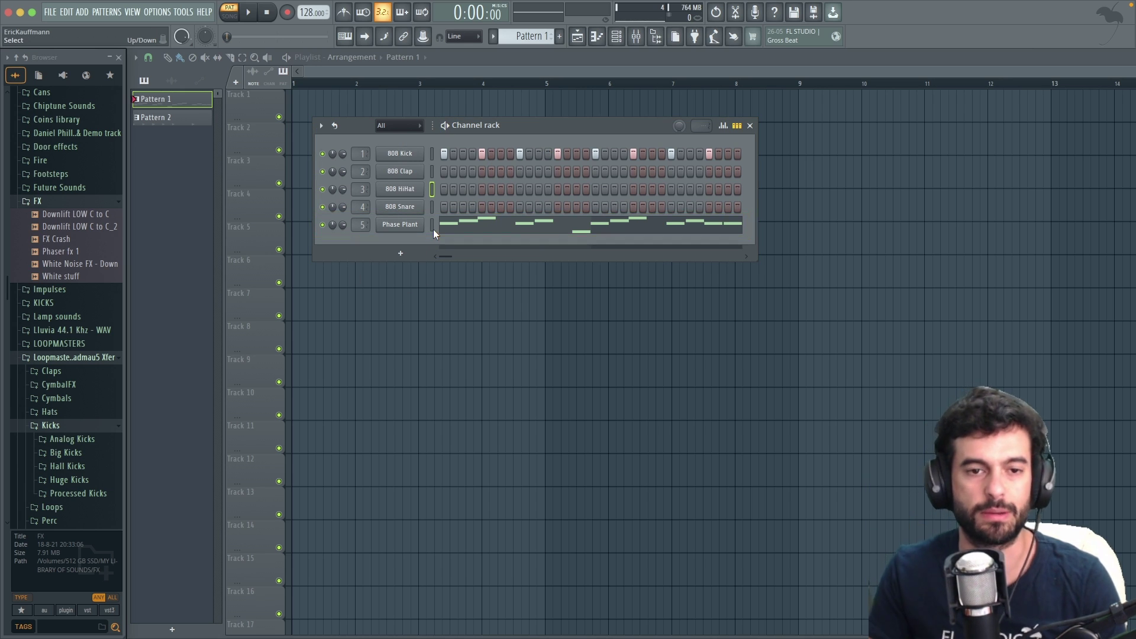
Step: Open the piano roll of the Phase Plant channel, maximize it and hide the browser that covers it
{"action": "right_click", "coordinate": [409, 158]}
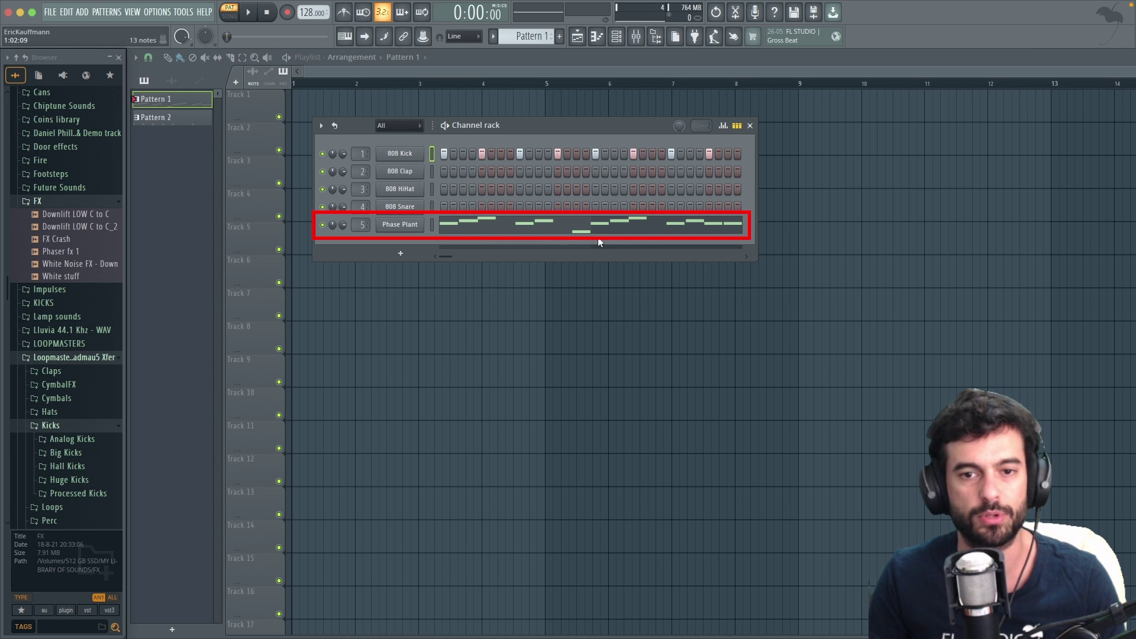
{"action": "left_click", "coordinate": [460, 233]}
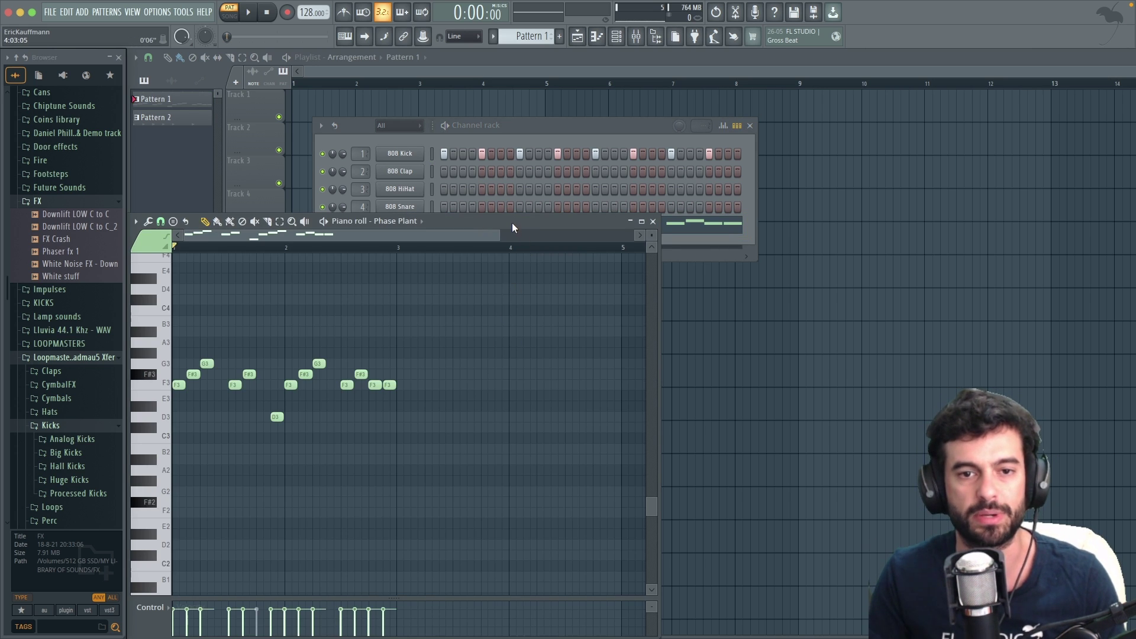
{"action": "left_click_drag", "start_coordinate": [513, 222], "coordinate": [808, 95]}
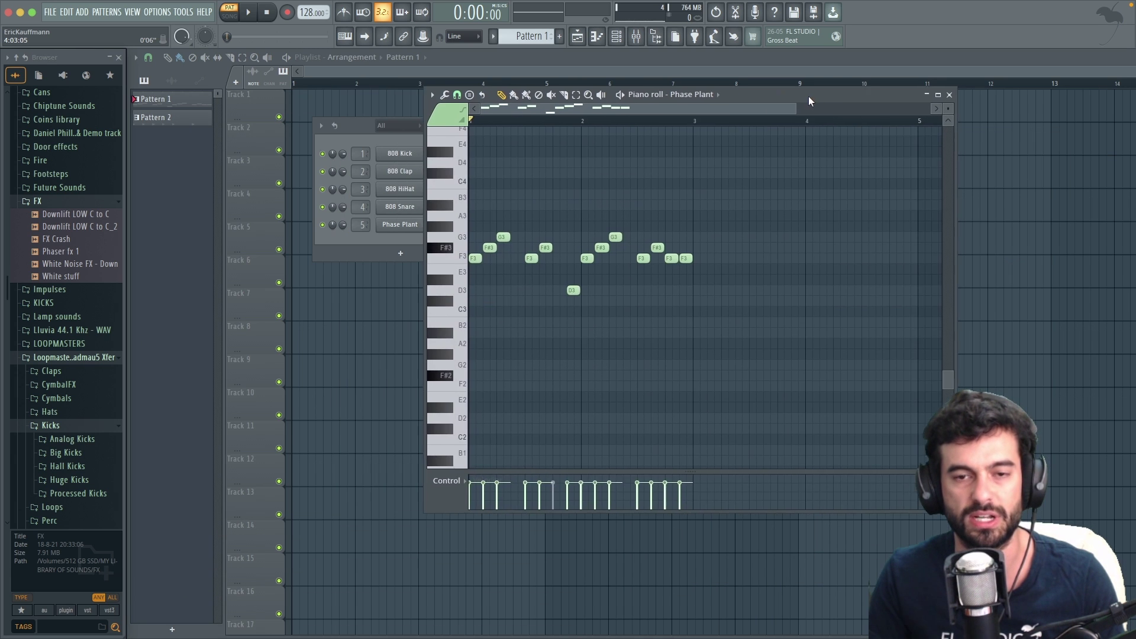
{"action": "left_click", "coordinate": [937, 90]}
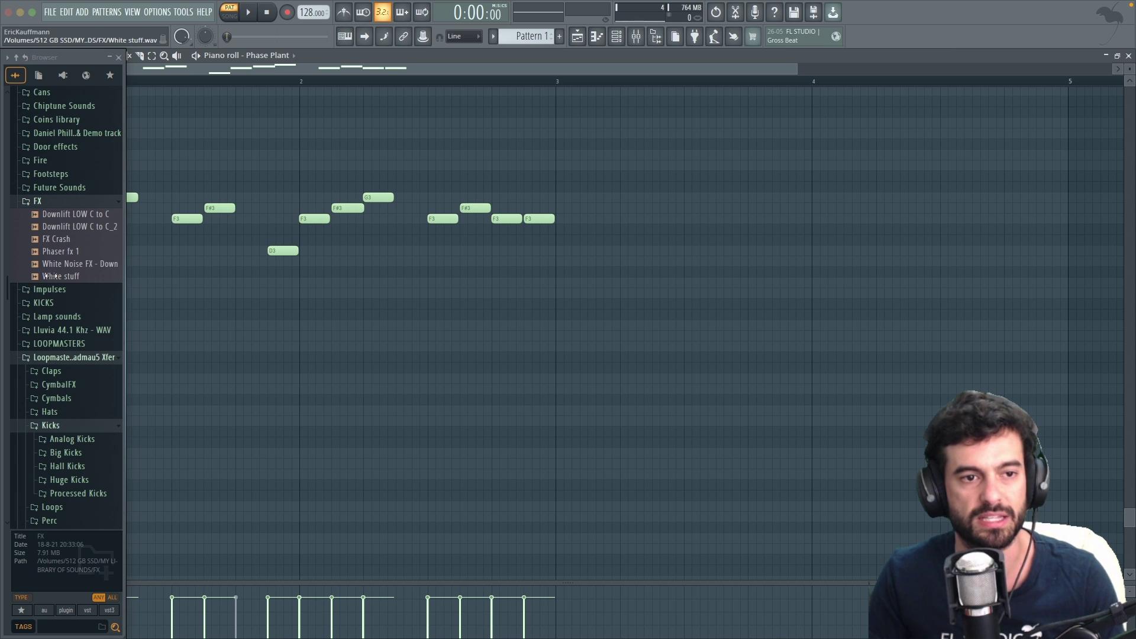
{"action": "key", "text": "alt+F8"}
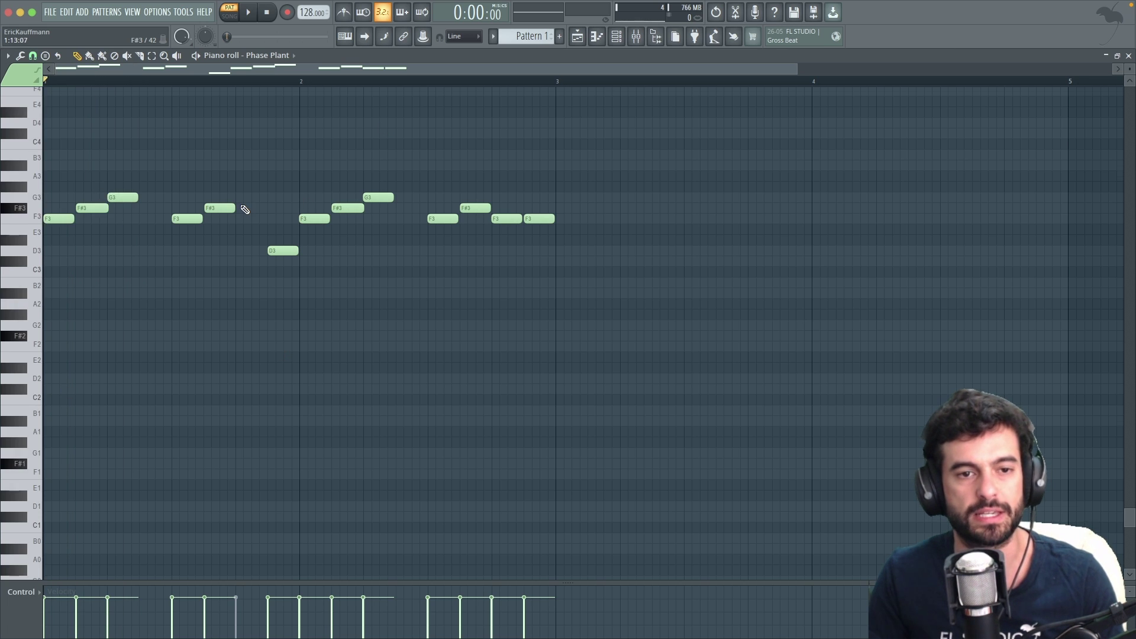
Step: Draw five notes below the existing melody: F#2 and G#2 in bar 1, A2, F#2 and A#2 in bar 2
{"action": "scroll", "coordinate": [244, 214], "scroll_direction": "up", "scroll_amount": 3}
{"action": "scroll", "coordinate": [244, 220], "scroll_direction": "down", "scroll_amount": 1}
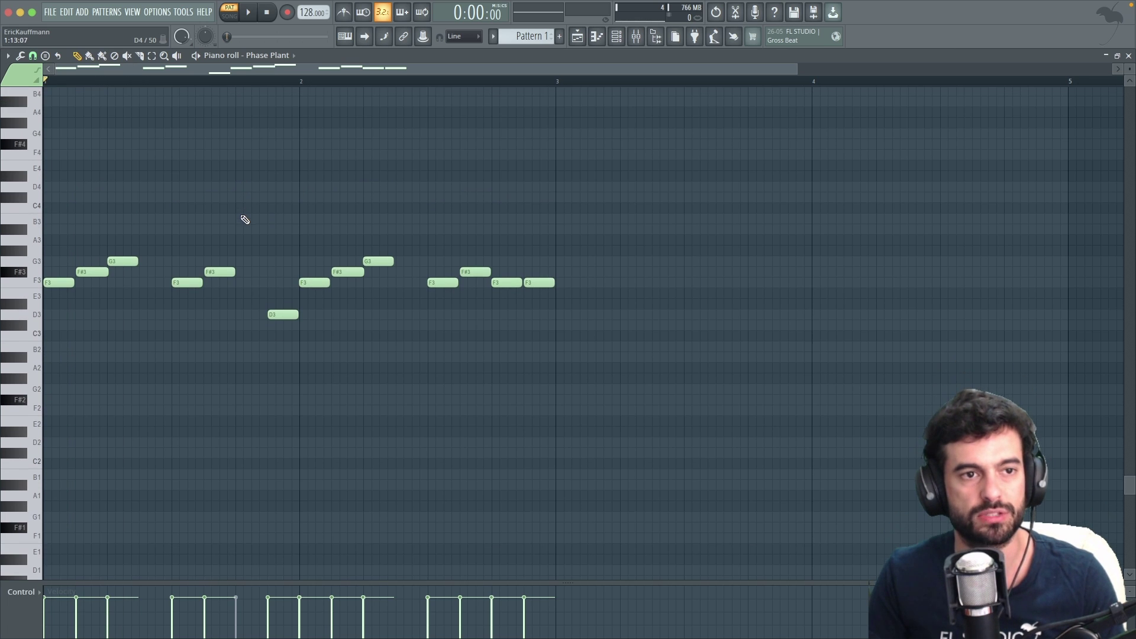
{"action": "left_click", "coordinate": [122, 400]}
{"action": "left_click", "coordinate": [198, 379]}
{"action": "left_click", "coordinate": [311, 368]}
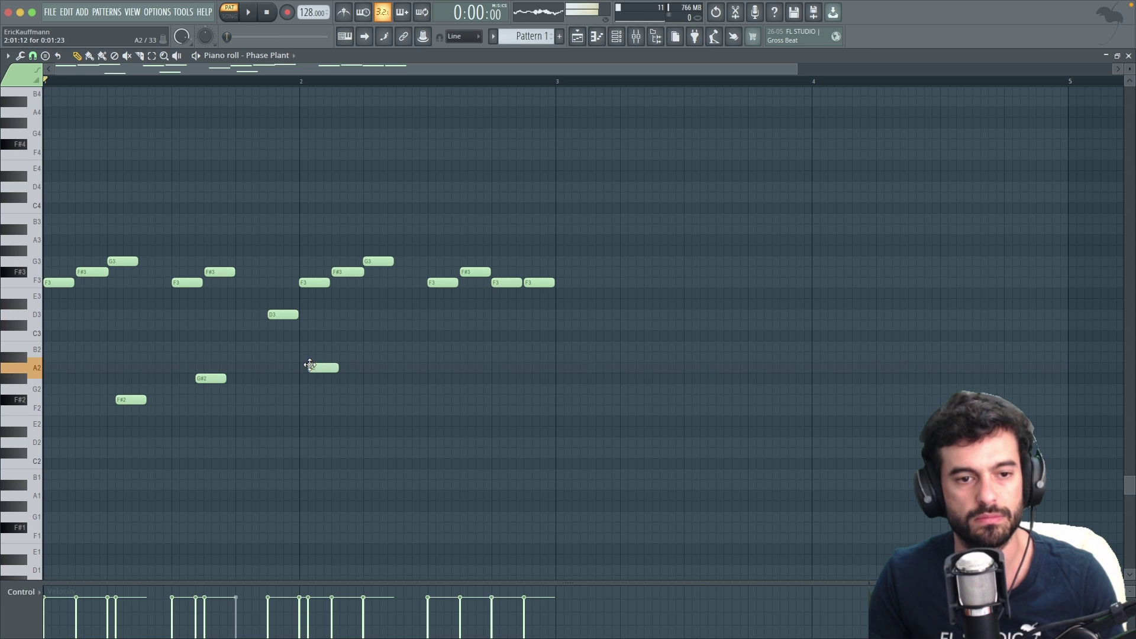
{"action": "left_click", "coordinate": [364, 399]}
{"action": "left_click", "coordinate": [409, 357]}
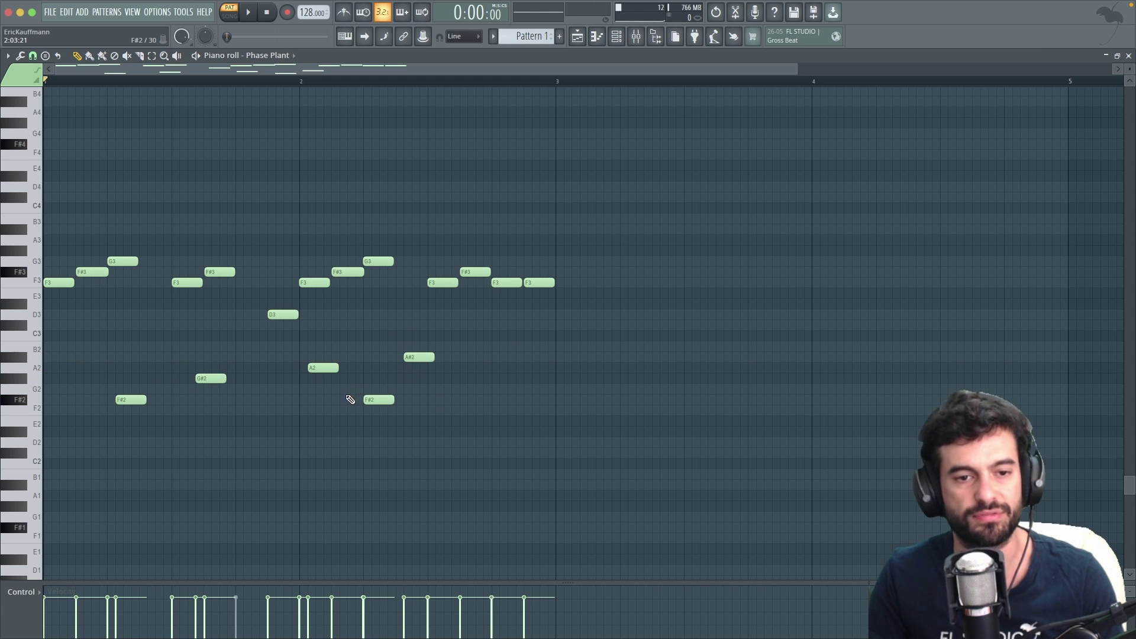
Step: Delete the five low notes drawn beneath the melody
{"action": "right_click", "coordinate": [128, 399]}
{"action": "right_click", "coordinate": [208, 379]}
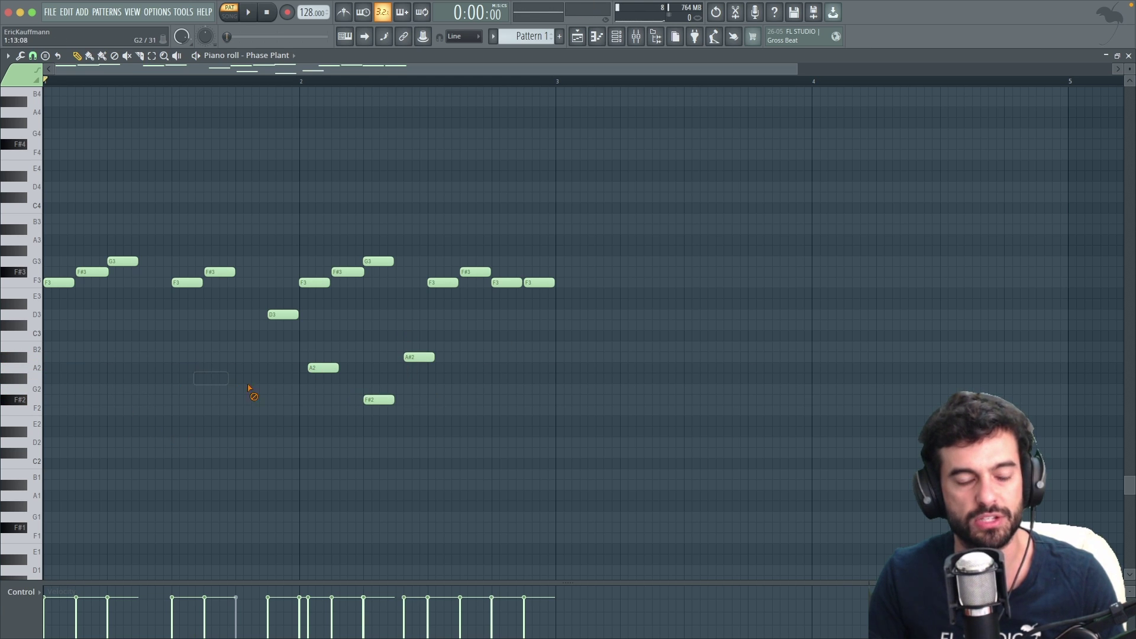
{"action": "right_click", "coordinate": [310, 368]}
{"action": "right_click", "coordinate": [417, 356]}
{"action": "right_click", "coordinate": [381, 400]}
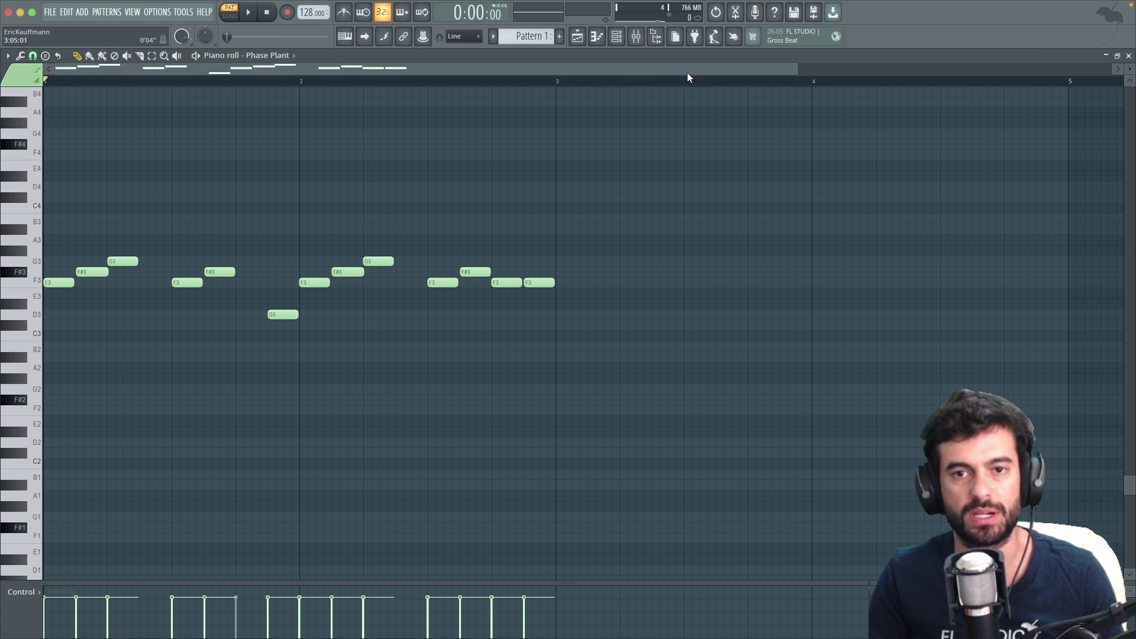
Step: Add a B3 note in bar 3, stretch it to about twice its length, and display the piano roll's options
{"action": "left_click", "coordinate": [621, 222]}
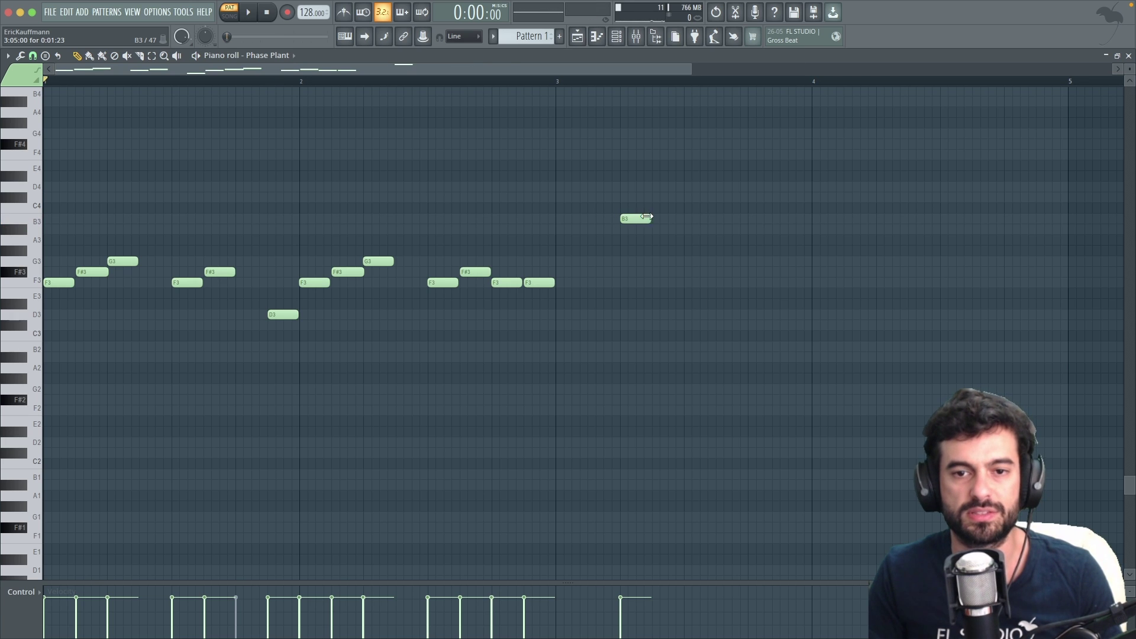
{"action": "left_click_drag", "start_coordinate": [646, 217], "coordinate": [685, 214]}
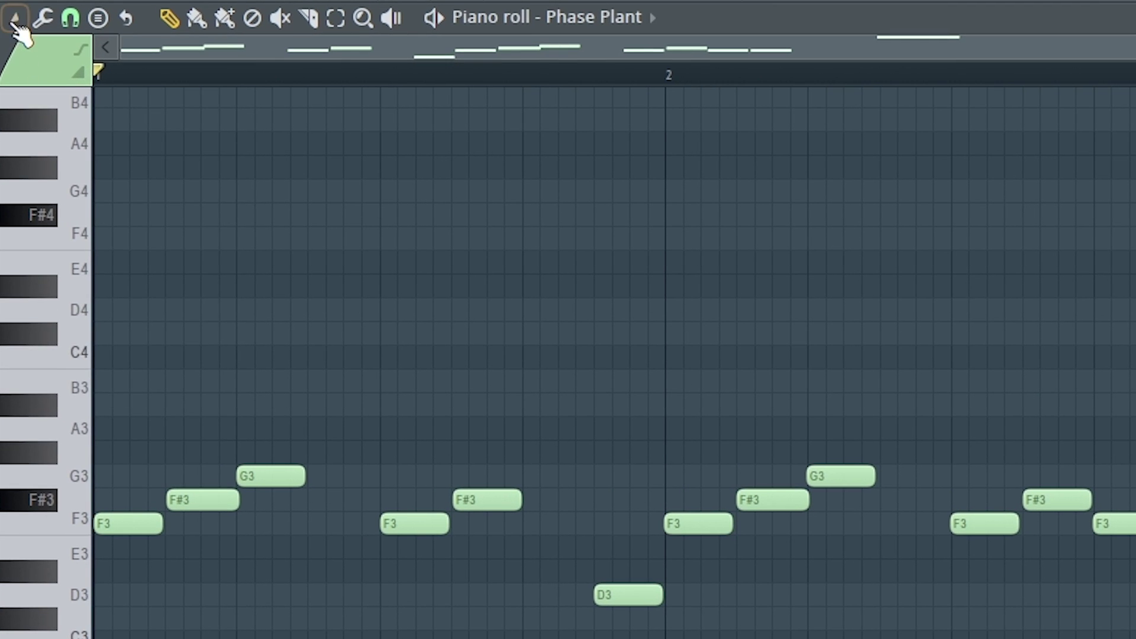
{"action": "left_click", "coordinate": [8, 55]}
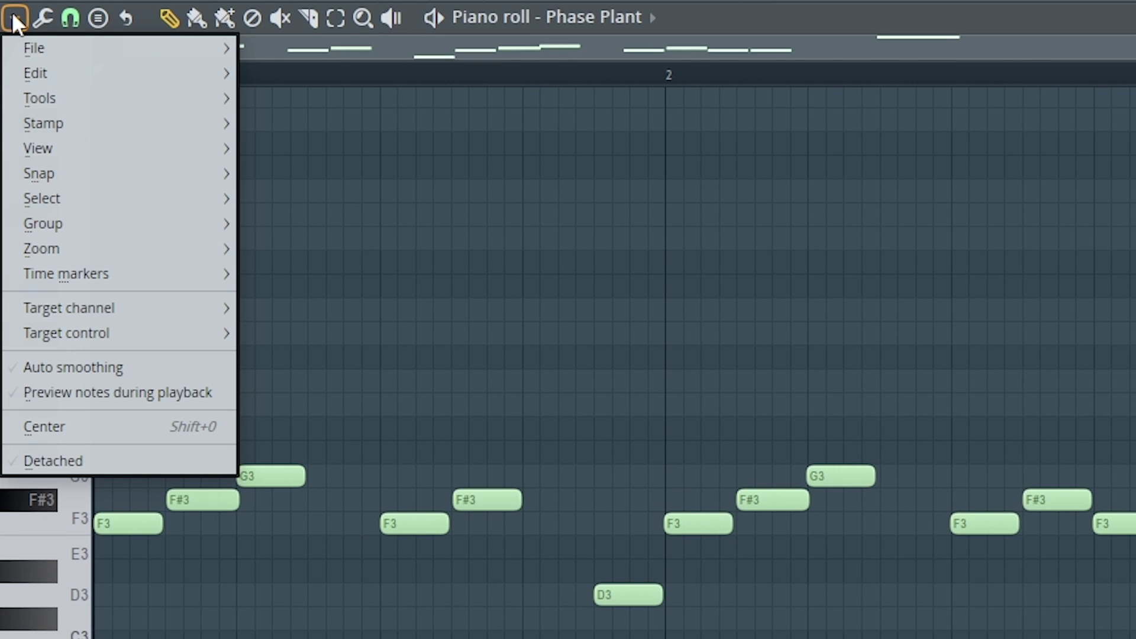
{"action": "mouse_move", "coordinate": [31, 103]}
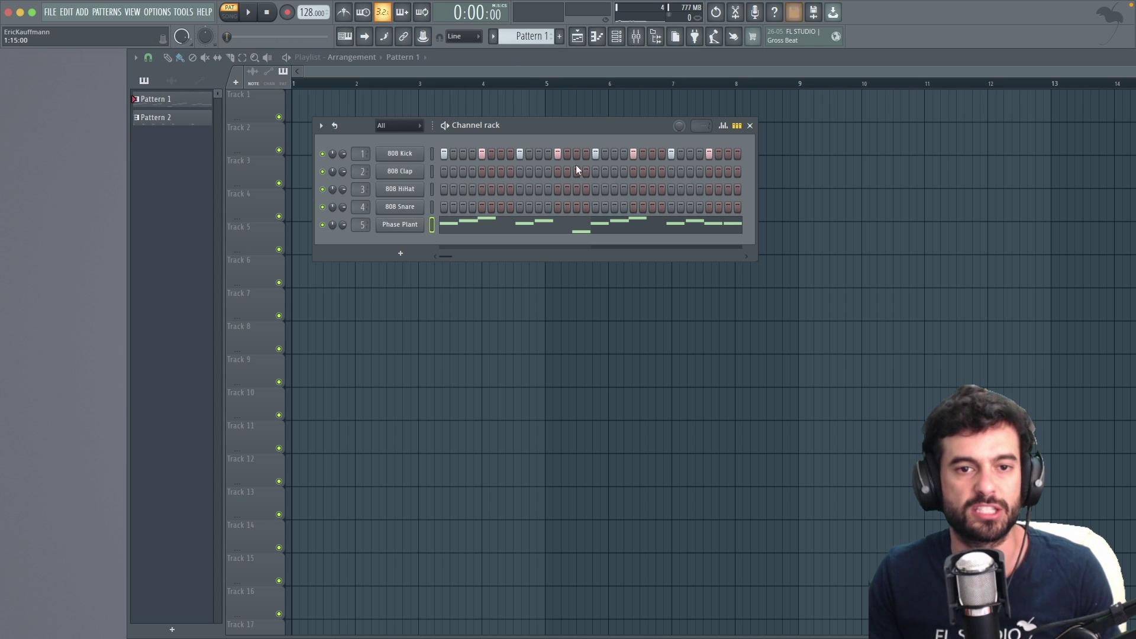
Step: Switch to Pattern 2, view the Phase Plant channel's piano roll there, and close it again
{"action": "key", "text": "KP_Add"}
{"action": "key", "text": "KP_Subtract"}
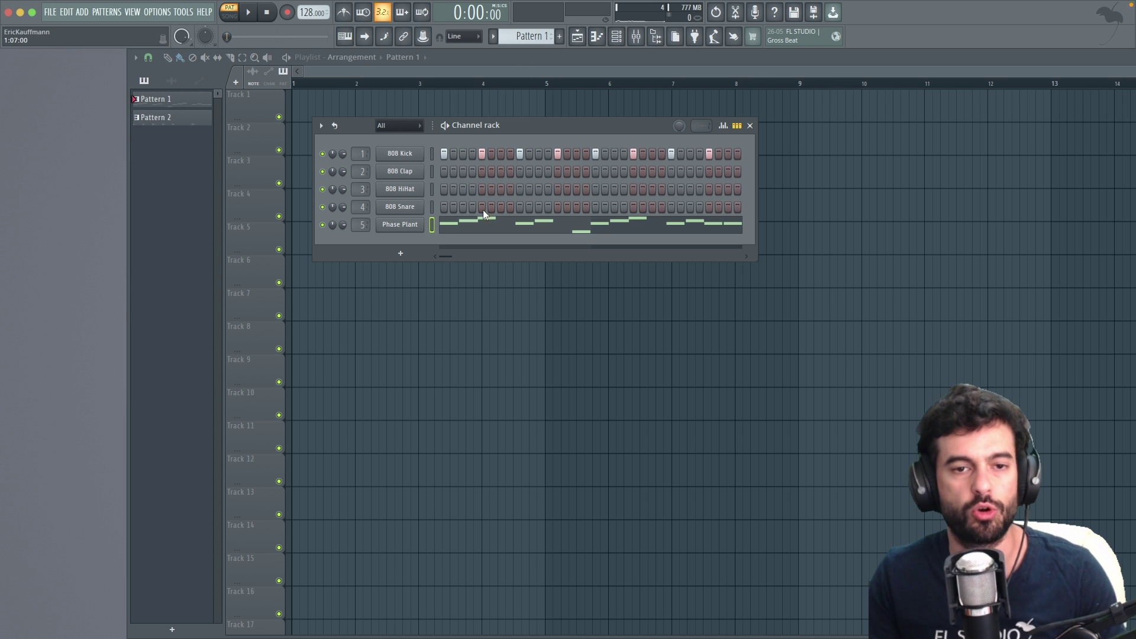
{"action": "key", "text": "KP_Add"}
{"action": "right_click", "coordinate": [417, 220]}
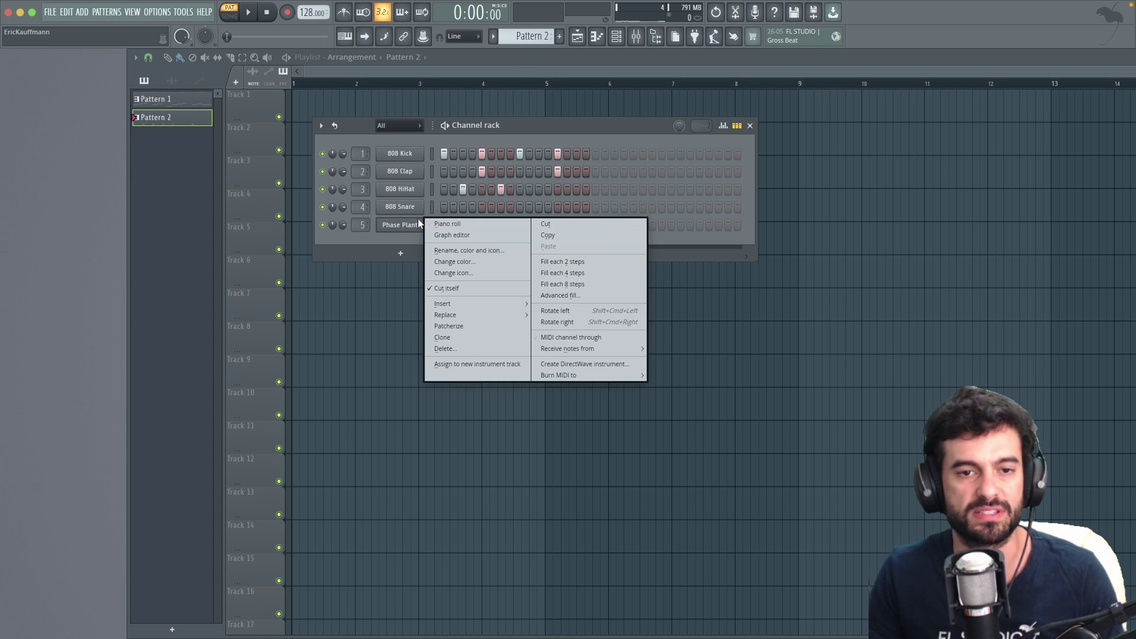
{"action": "left_click", "coordinate": [443, 231]}
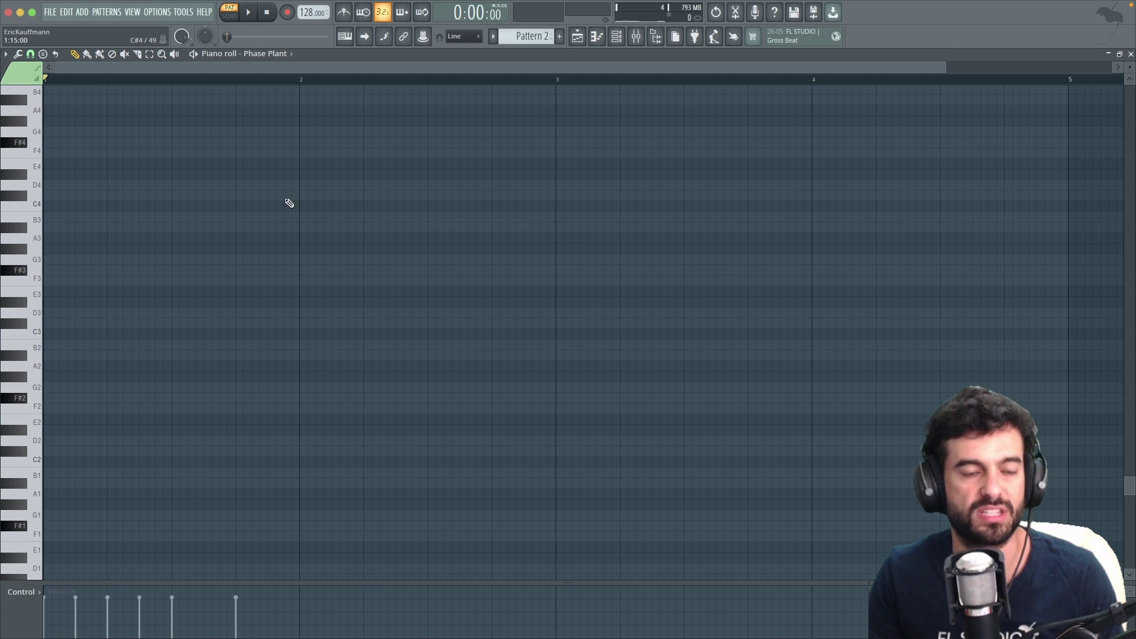
{"action": "left_click", "coordinate": [1128, 54]}
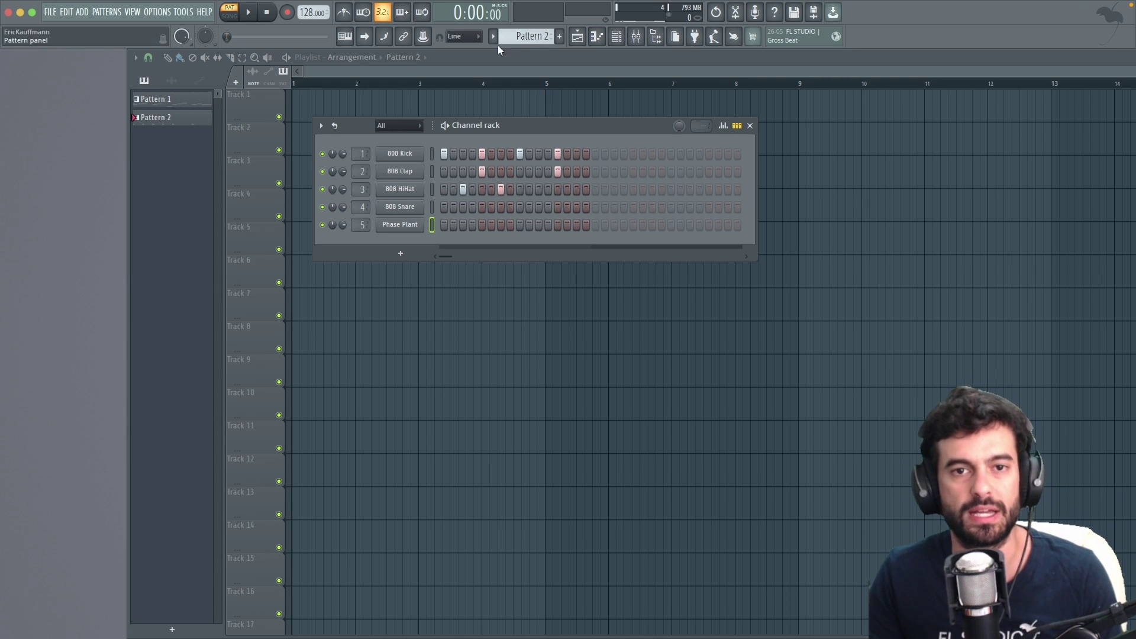
Step: Return to Pattern 1, look over the Phase Plant instrument window, and play the pattern back
{"action": "left_click_drag", "start_coordinate": [526, 36], "coordinate": [525, 48]}
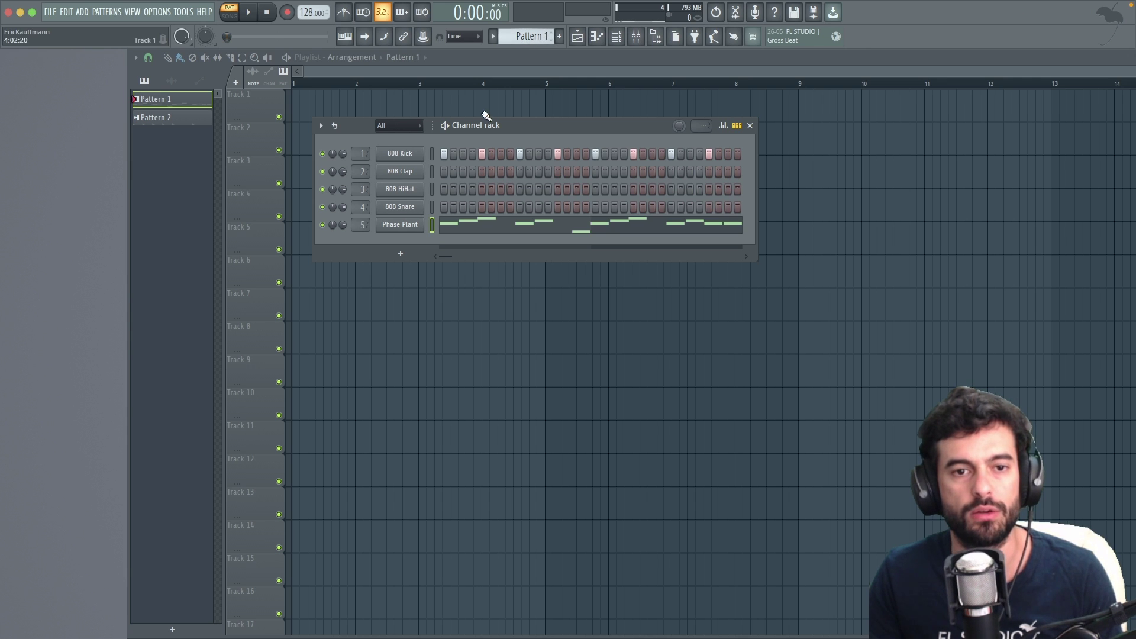
{"action": "left_click", "coordinate": [407, 231]}
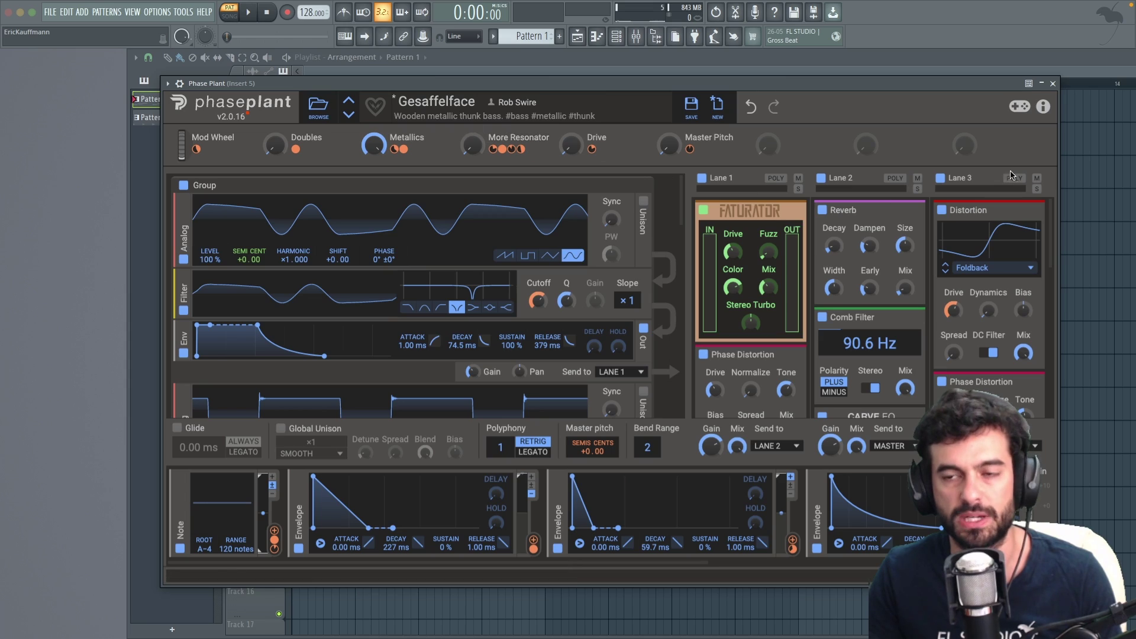
{"action": "left_click", "coordinate": [1053, 84]}
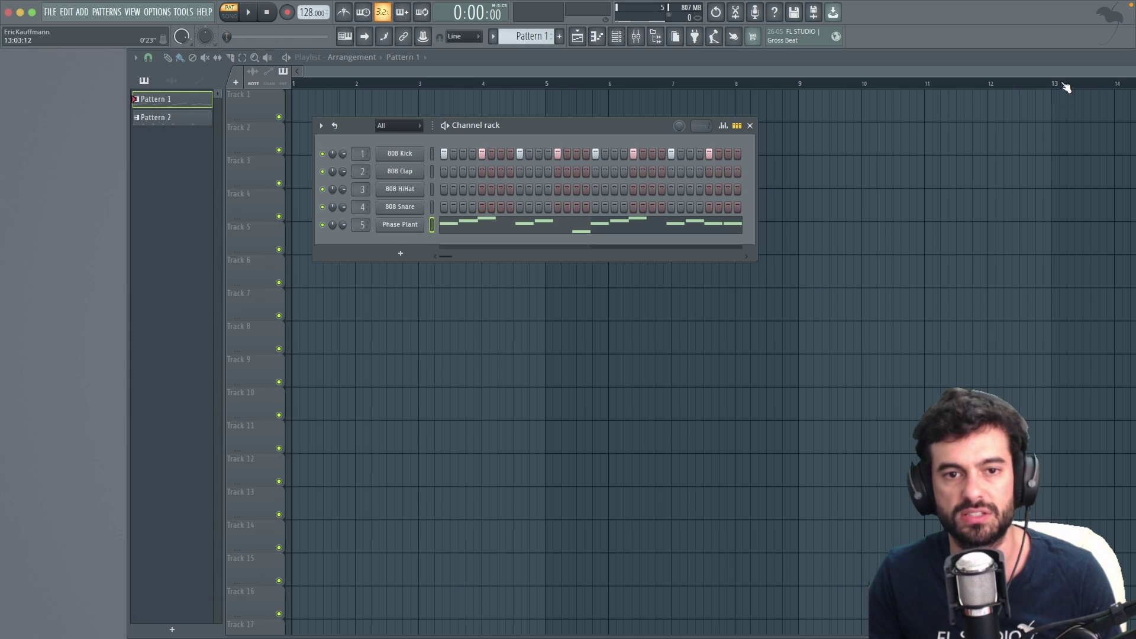
{"action": "left_click", "coordinate": [248, 13]}
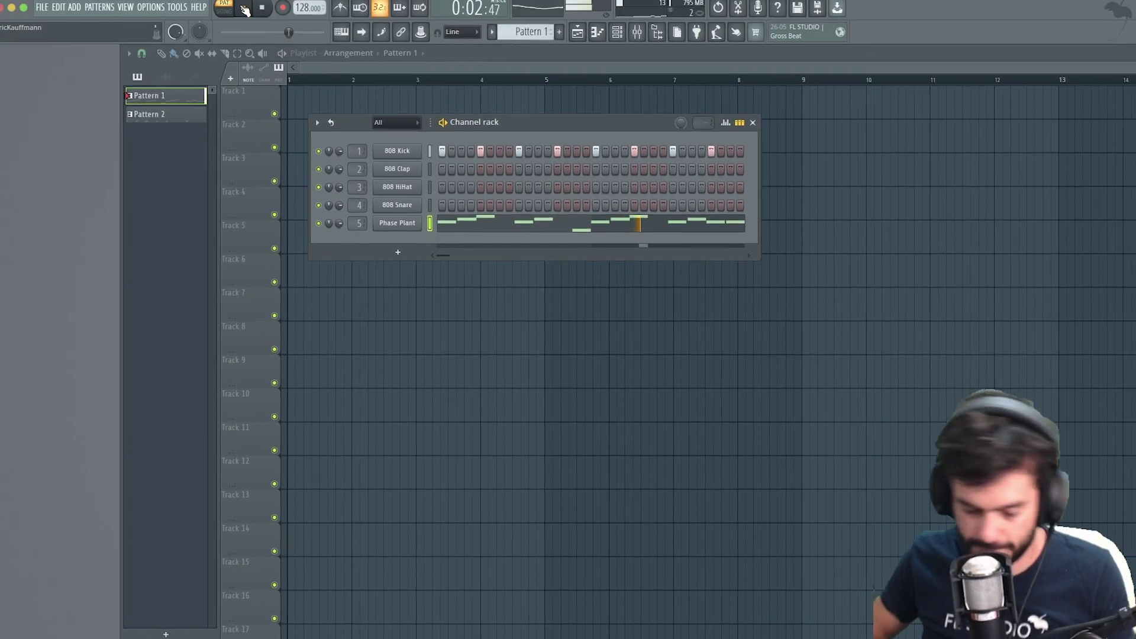
{"action": "left_click", "coordinate": [245, 10]}
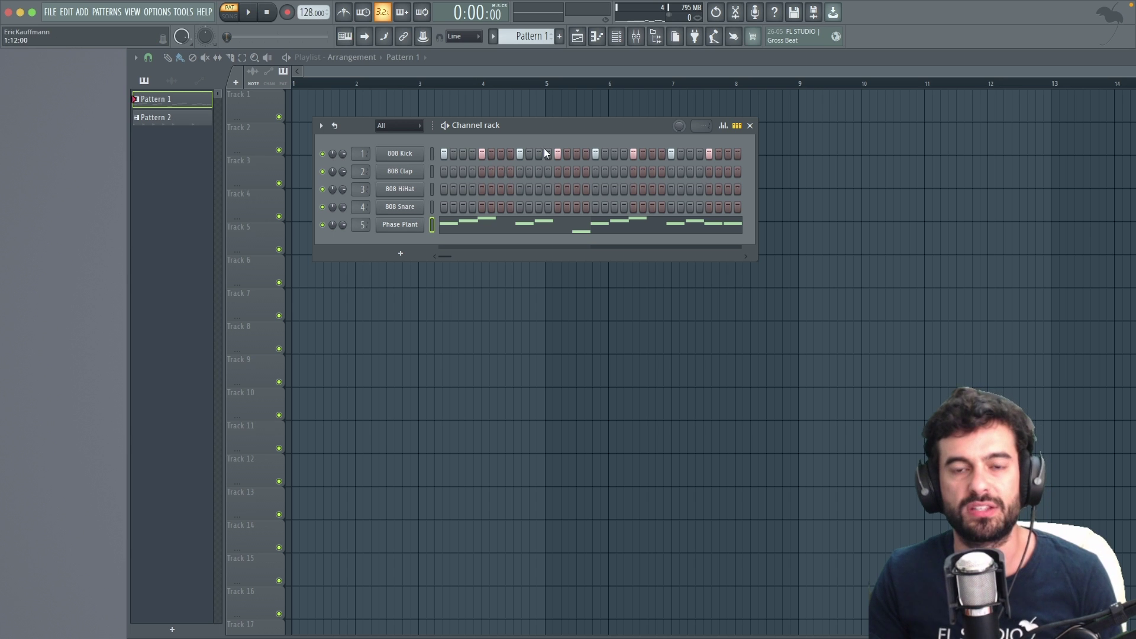
Step: Show the mixer and place its window directly below the channel rack
{"action": "left_click", "coordinate": [635, 39]}
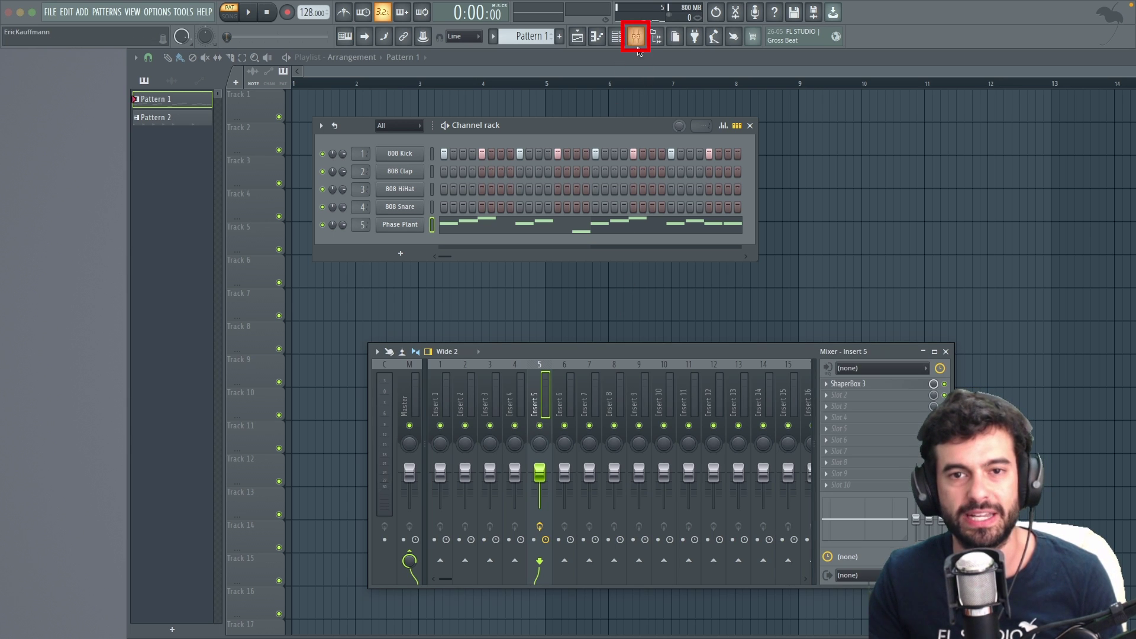
{"action": "left_click_drag", "start_coordinate": [599, 350], "coordinate": [540, 291]}
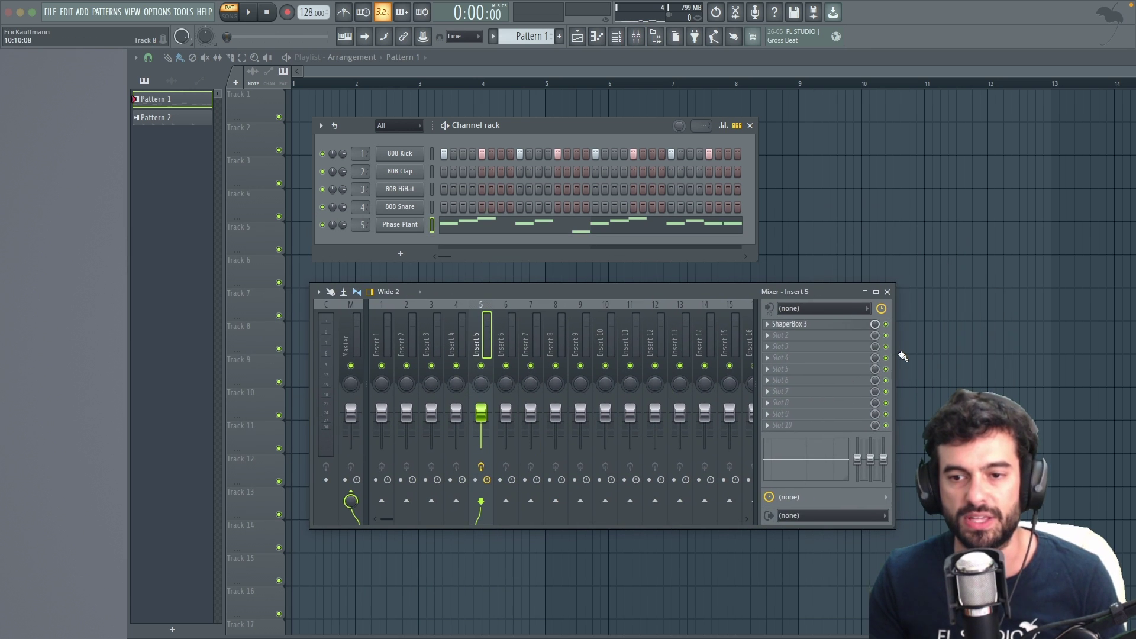
Step: Widen the mixer window and place it over the channel rack, and select the Insert 1 track
{"action": "left_click_drag", "start_coordinate": [895, 355], "coordinate": [973, 339]}
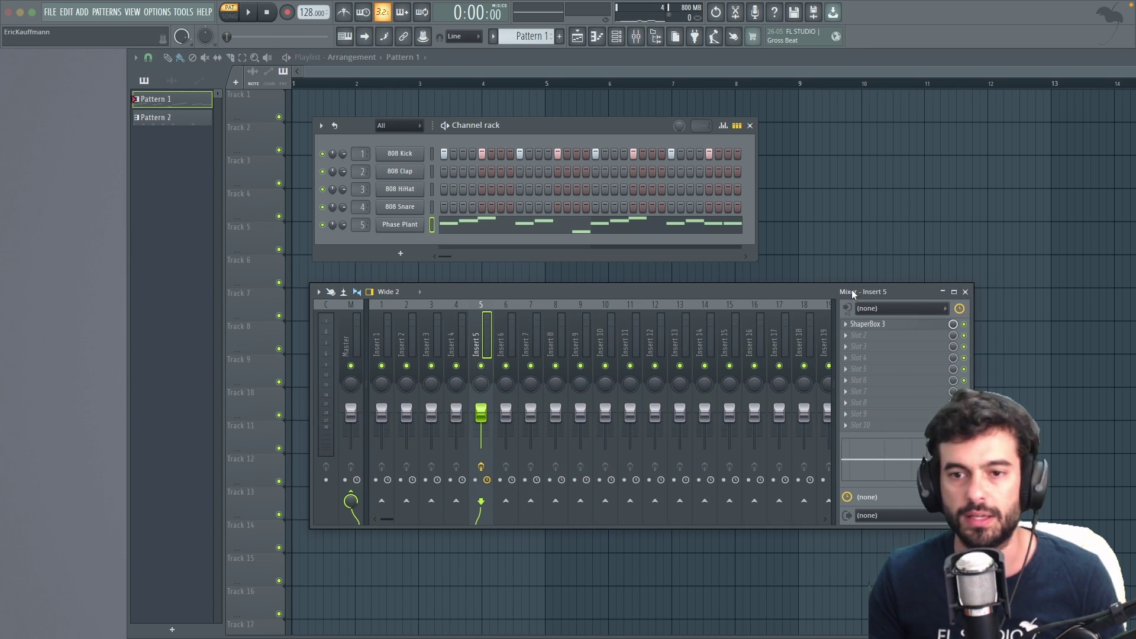
{"action": "left_click_drag", "start_coordinate": [850, 289], "coordinate": [828, 115]}
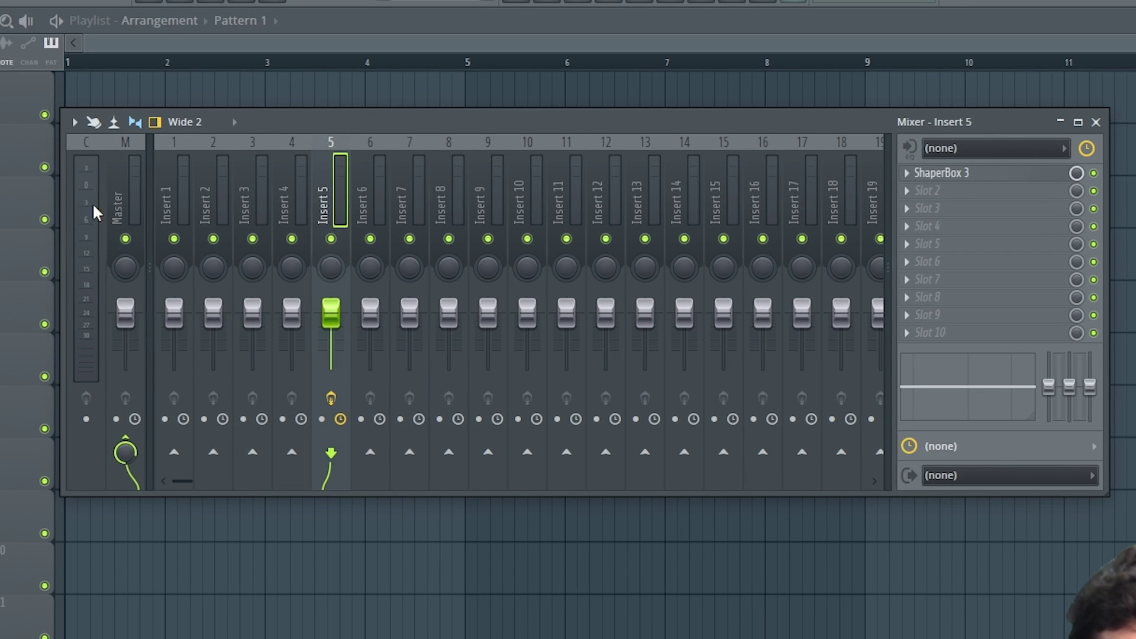
{"action": "left_click", "coordinate": [155, 160]}
{"action": "left_click", "coordinate": [164, 167]}
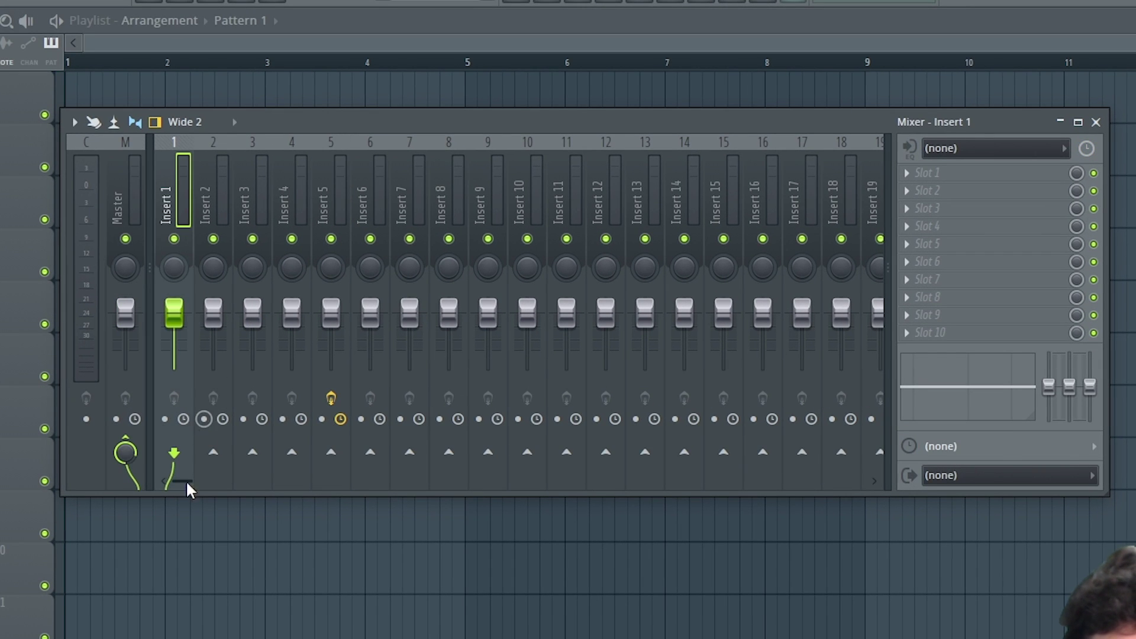
{"action": "mouse_move", "coordinate": [181, 483]}
{"action": "left_mouse_down"}
{"action": "mouse_move", "coordinate": [296, 469]}
{"action": "mouse_move", "coordinate": [876, 480]}
{"action": "mouse_move", "coordinate": [177, 481]}
{"action": "left_mouse_up"}
{"action": "left_click", "coordinate": [853, 193]}
{"action": "left_click", "coordinate": [175, 186]}
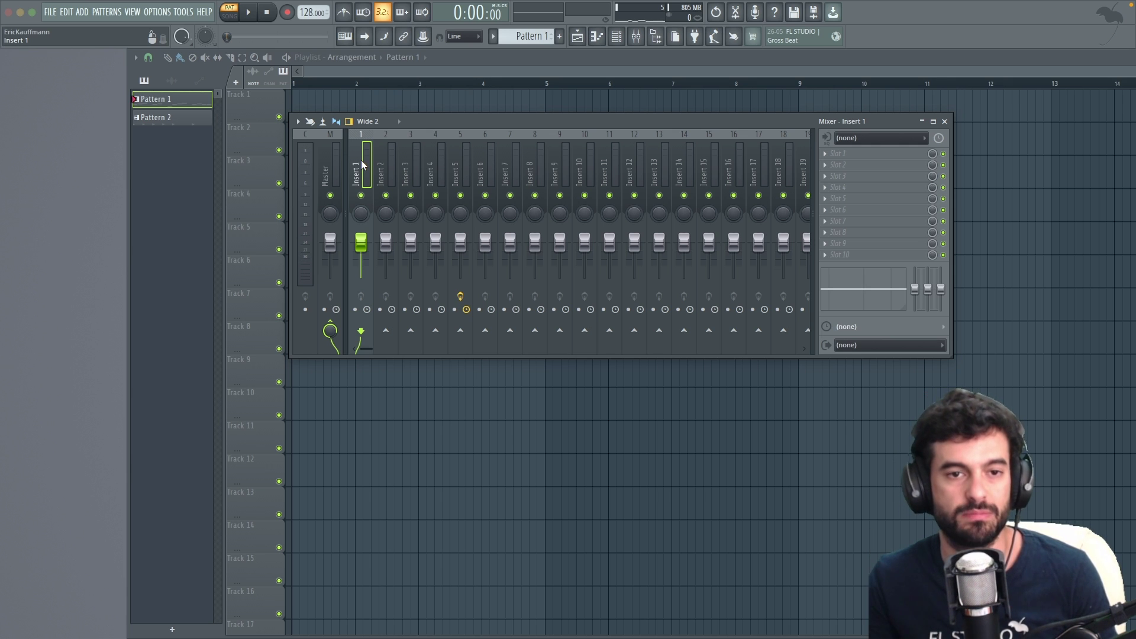
Step: Arrange the channel rack above the mixer, and route the 808 Kick to mixer track 10 and back to track 1
{"action": "key", "text": "F6"}
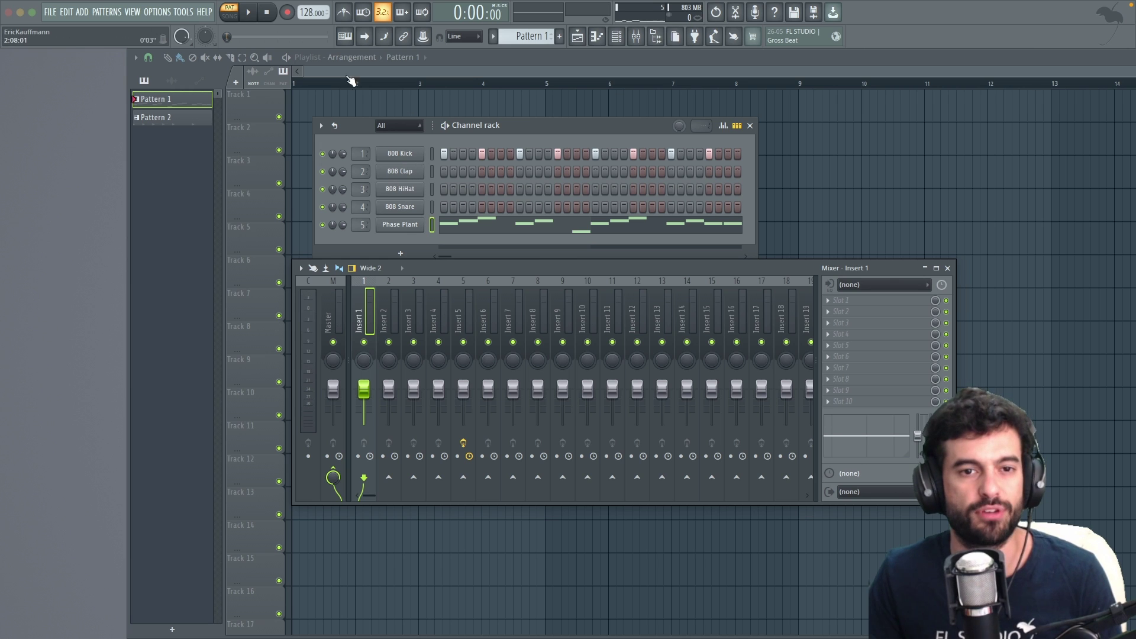
{"action": "left_click_drag", "start_coordinate": [354, 129], "coordinate": [349, 109]}
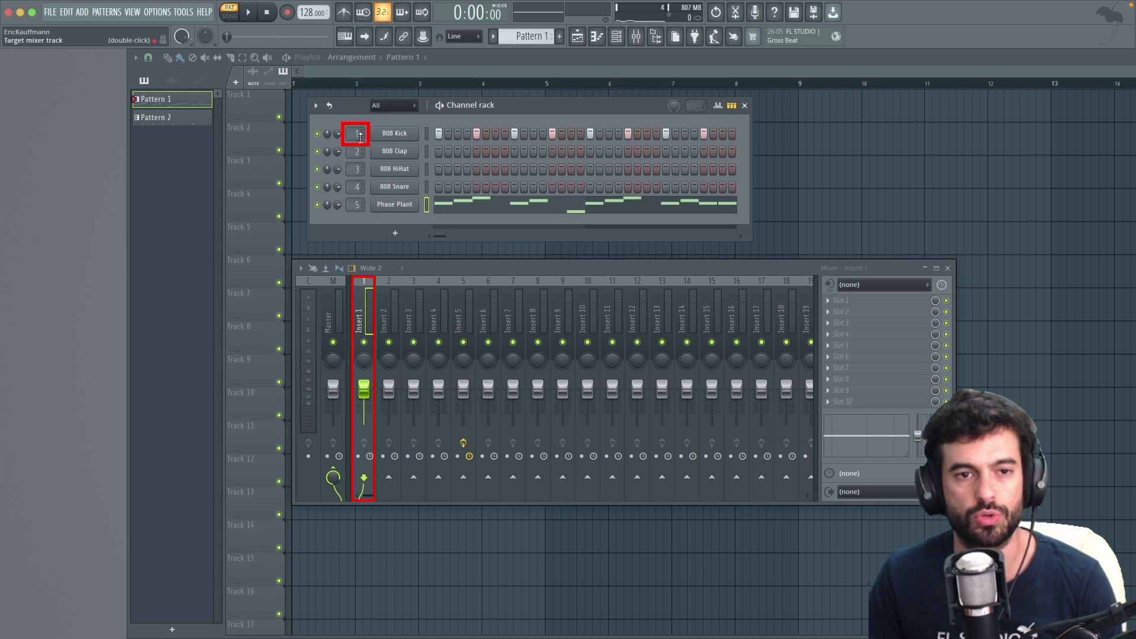
{"action": "scroll", "coordinate": [357, 135], "scroll_direction": "up", "scroll_amount": 9}
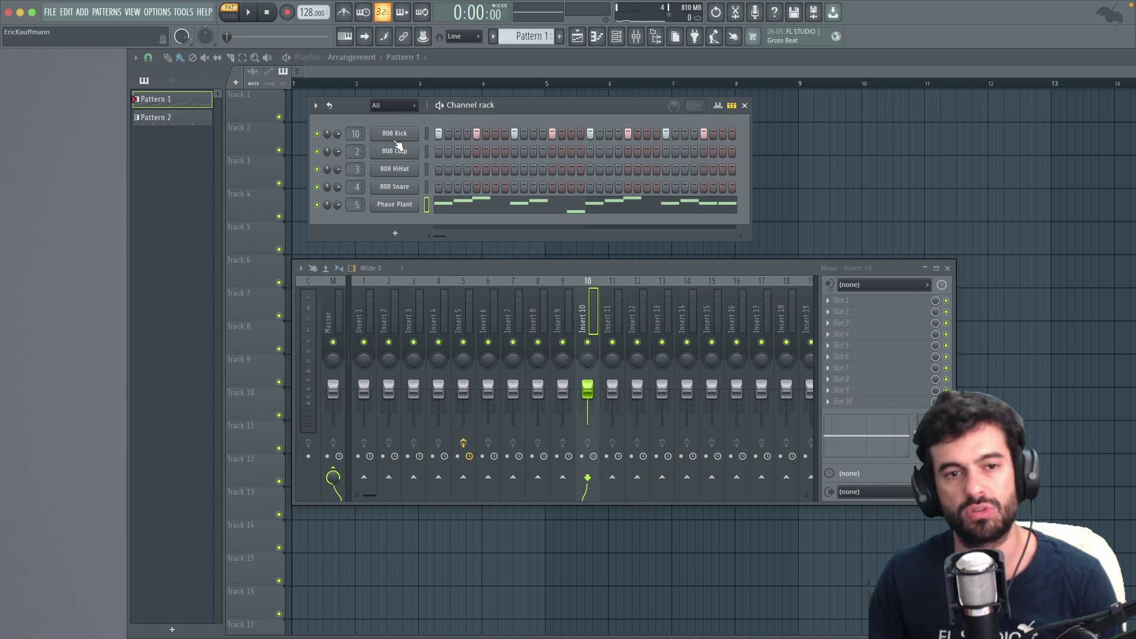
{"action": "scroll", "coordinate": [355, 138], "scroll_direction": "down", "scroll_amount": 9}
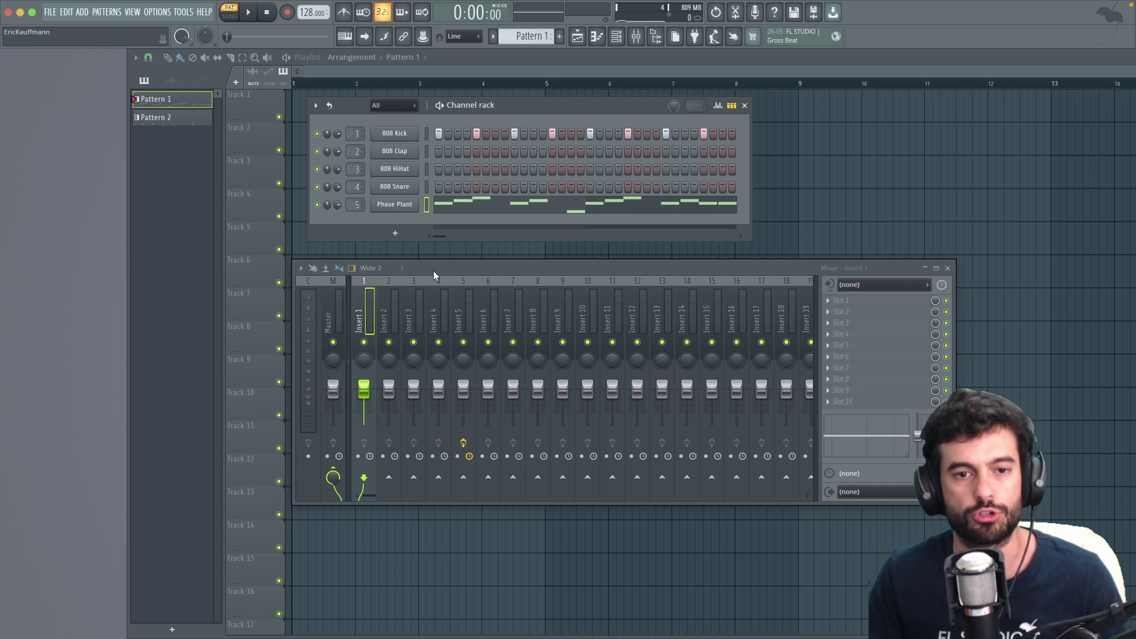
Step: Select the Insert 5 mixer track and play Pattern 1 back to watch its level meters
{"action": "left_click", "coordinate": [461, 315]}
{"action": "key", "text": "space"}
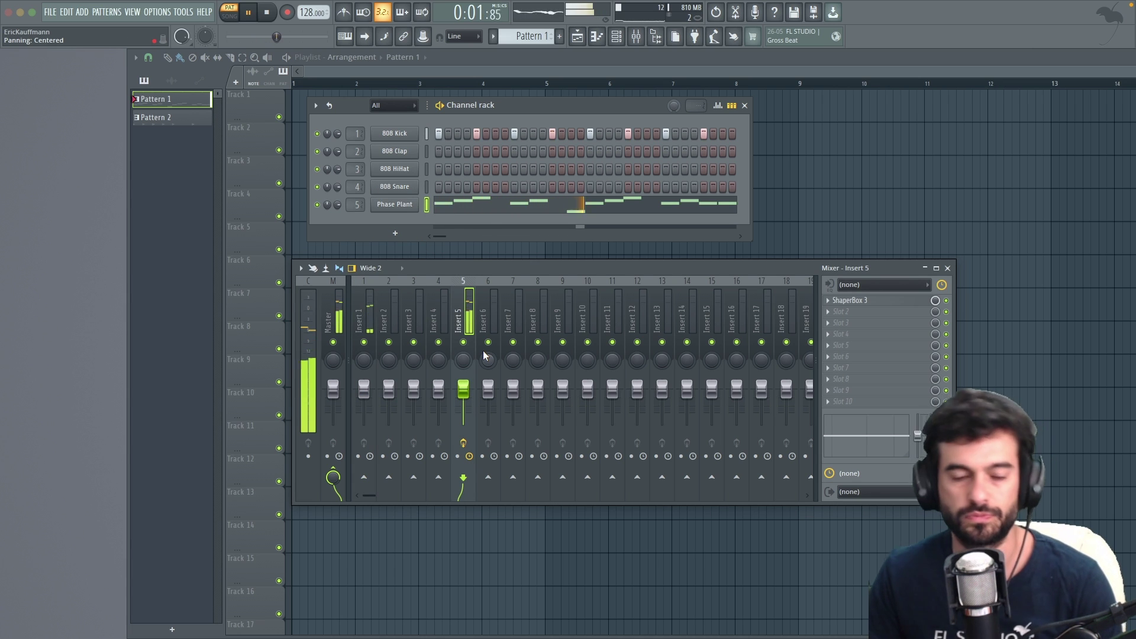
{"action": "key", "text": "space"}
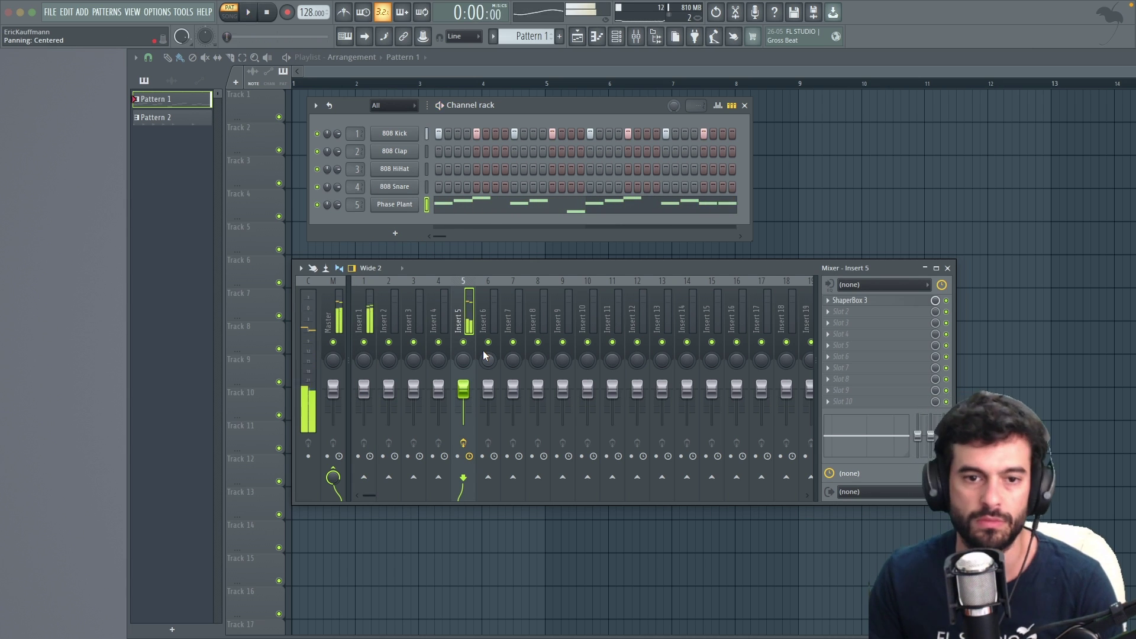
Step: Try out the volume fader and panning of Insert 5 during pattern playback, and return both to their defaults
{"action": "mouse_move", "coordinate": [464, 389]}
{"action": "left_mouse_down"}
{"action": "mouse_move", "coordinate": [463, 414]}
{"action": "mouse_move", "coordinate": [463, 389]}
{"action": "left_mouse_up"}
{"action": "key", "text": "space"}
{"action": "key", "text": "space"}
{"action": "key", "text": "space"}
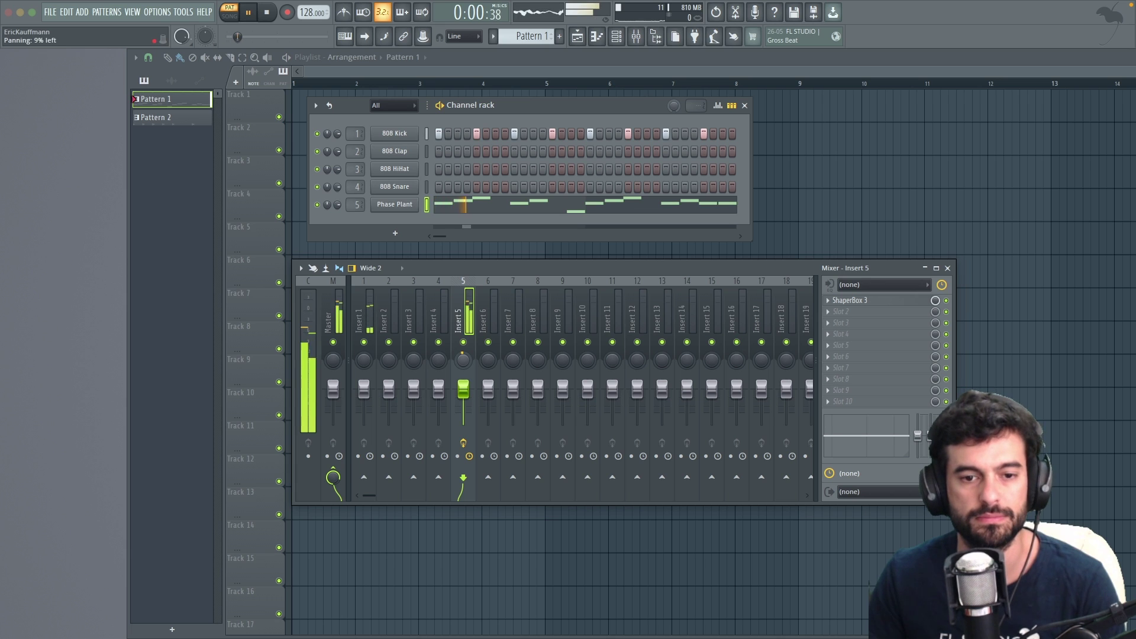
{"action": "mouse_move", "coordinate": [463, 359]}
{"action": "left_mouse_down"}
{"action": "mouse_move", "coordinate": [463, 338]}
{"action": "mouse_move", "coordinate": [463, 360]}
{"action": "left_mouse_up"}
{"action": "key", "text": "space"}
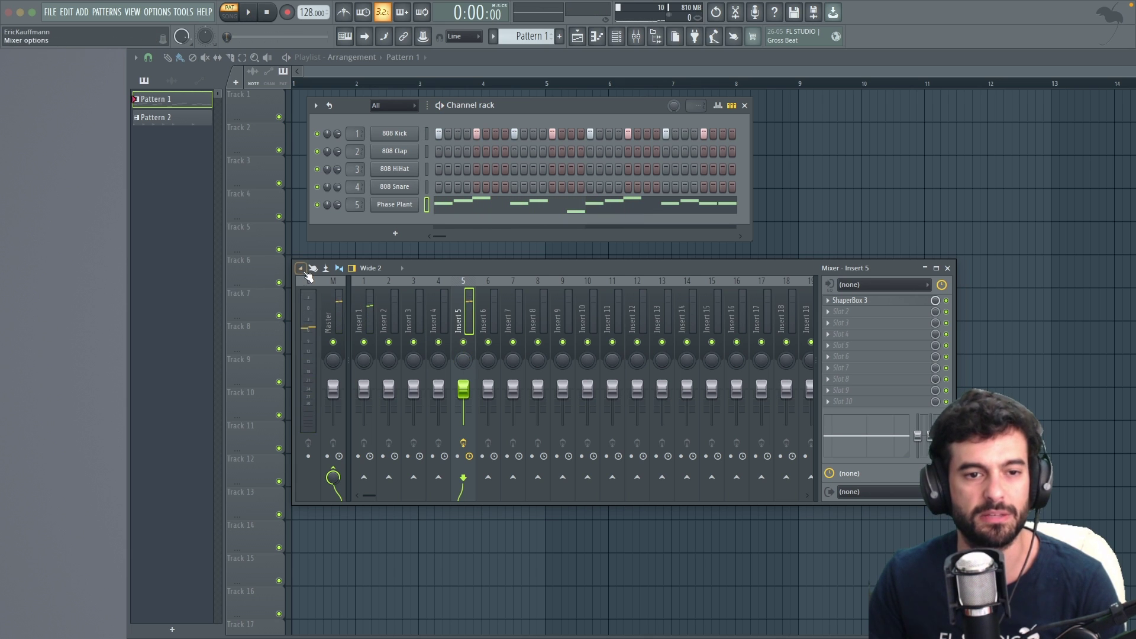
Step: Look over the mixer's View options and close them without changing anything
{"action": "left_click", "coordinate": [303, 269]}
{"action": "mouse_move", "coordinate": [355, 266]}
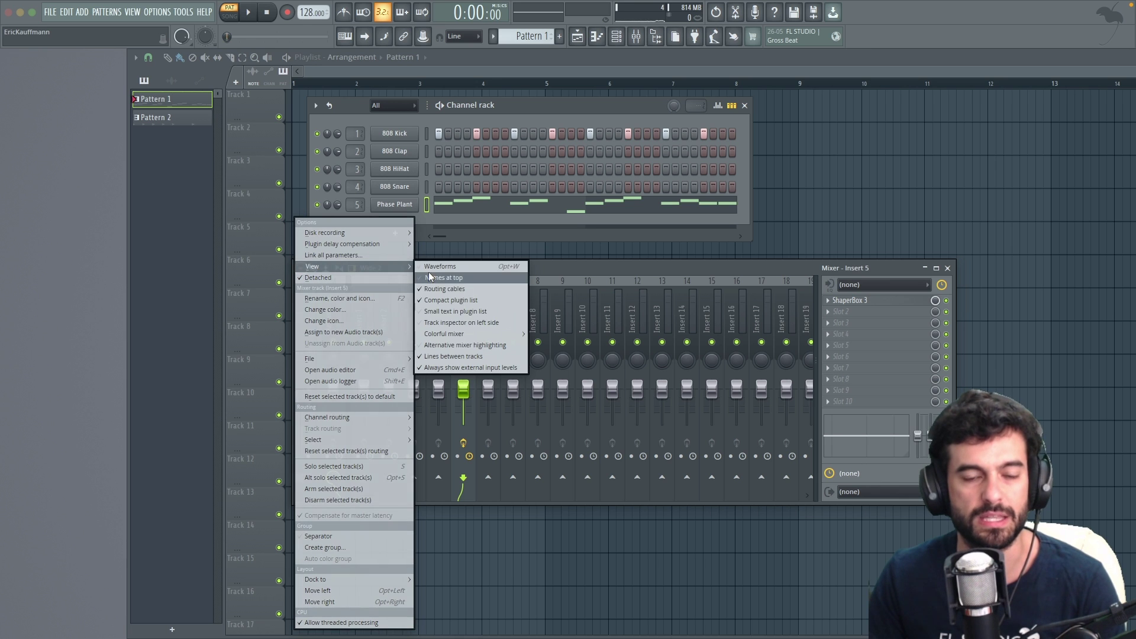
{"action": "left_click", "coordinate": [562, 258]}
Step: Stretch the mixer window taller, switch Insert 5's effect slots back on, and restore the window's height
{"action": "left_click_drag", "start_coordinate": [562, 259], "coordinate": [562, 88]}
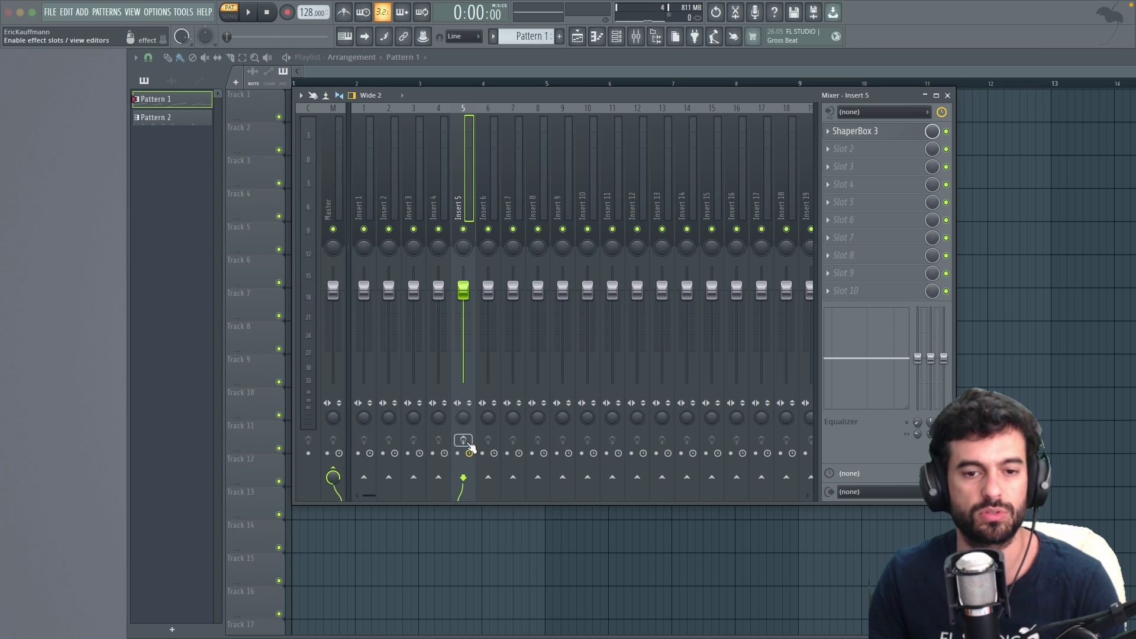
{"action": "left_click", "coordinate": [466, 442]}
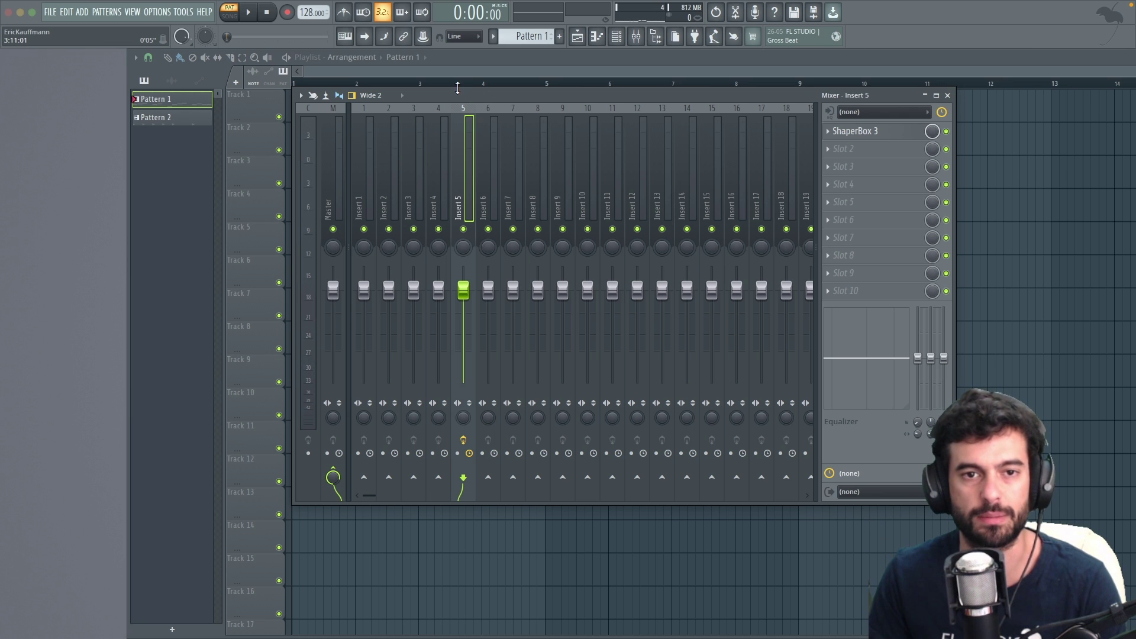
{"action": "left_click_drag", "start_coordinate": [457, 88], "coordinate": [463, 261]}
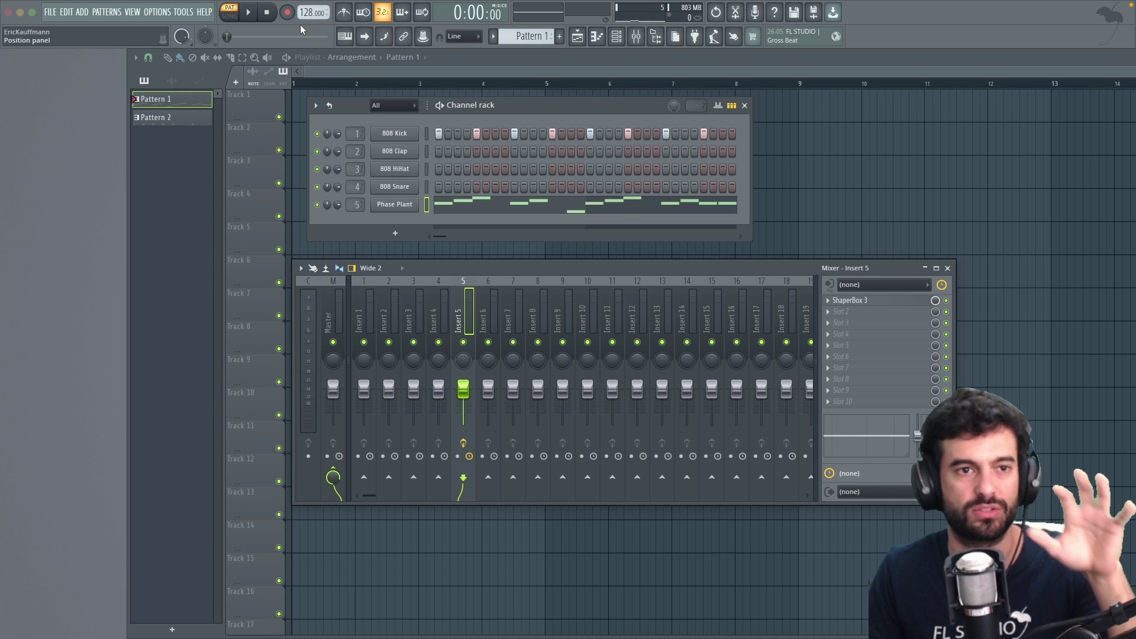
{"action": "left_click", "coordinate": [204, 12]}
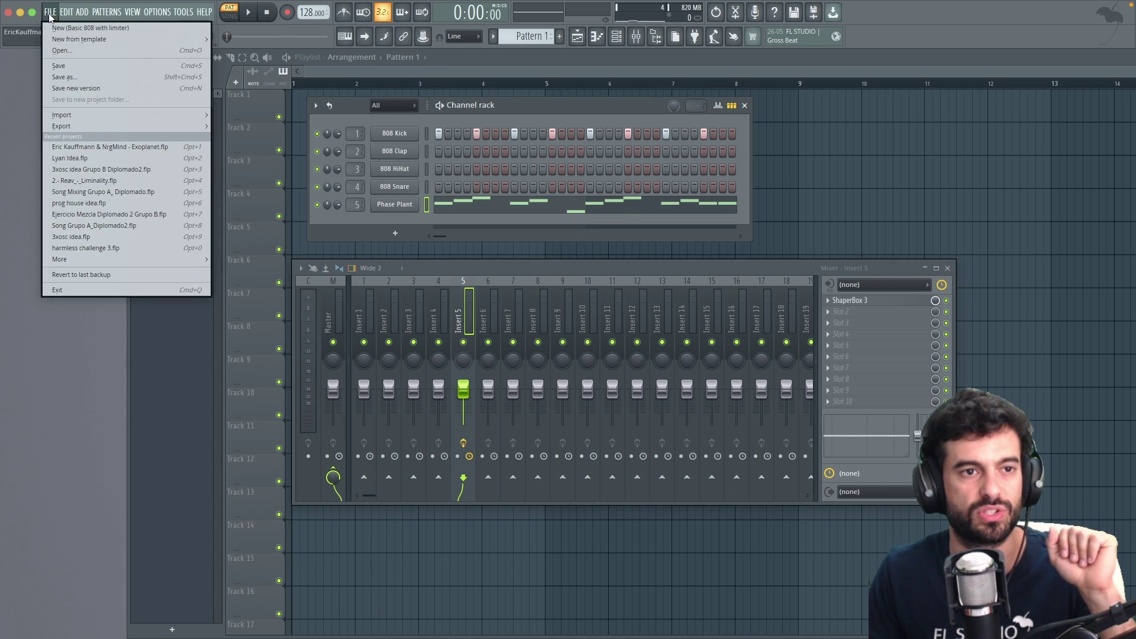
{"action": "left_click", "coordinate": [666, 63]}
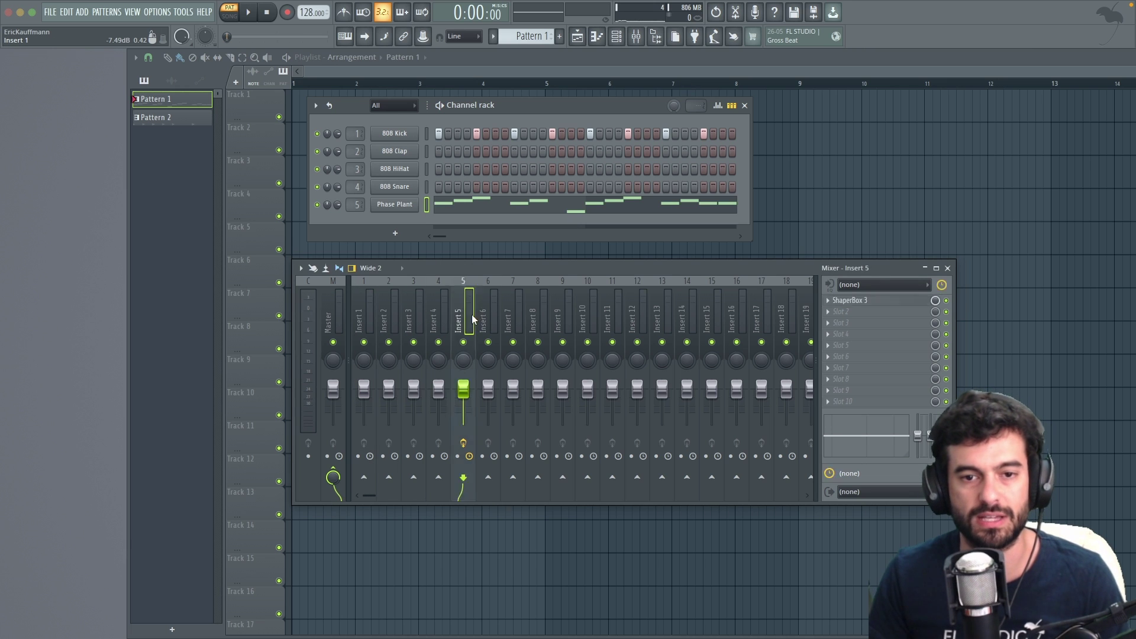
Step: Look at the ShaperBox 3 effect window on Insert 5 and close it
{"action": "mouse_move", "coordinate": [471, 319]}
{"action": "left_mouse_down"}
{"action": "mouse_move", "coordinate": [596, 321]}
{"action": "mouse_move", "coordinate": [460, 317]}
{"action": "left_mouse_up"}
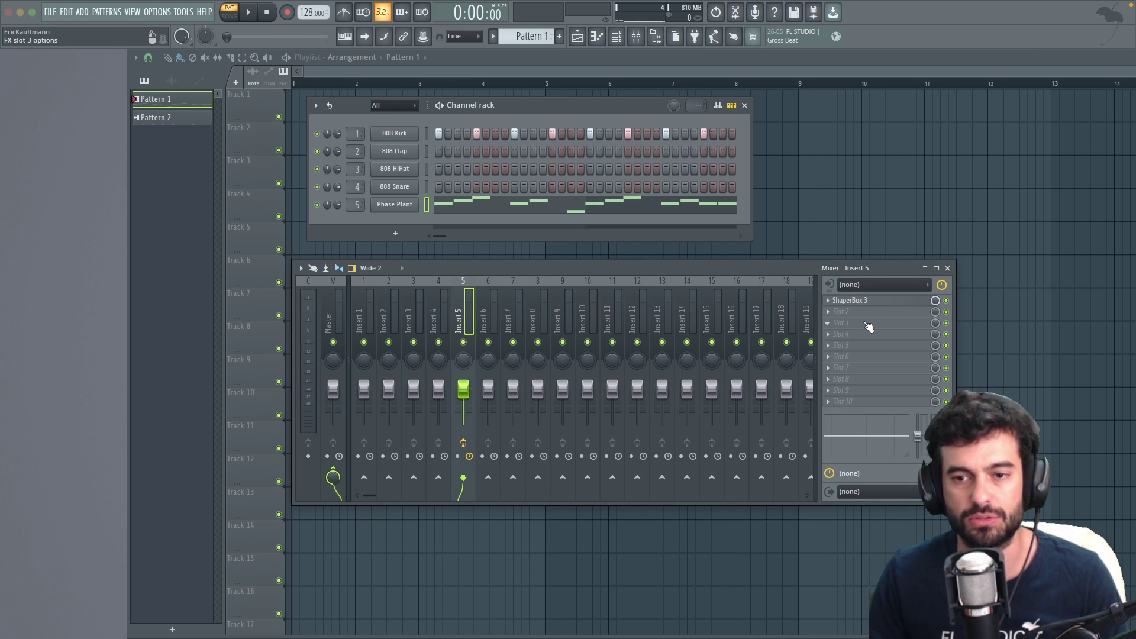
{"action": "left_click", "coordinate": [857, 299]}
{"action": "left_click_drag", "start_coordinate": [433, 121], "coordinate": [647, 93]}
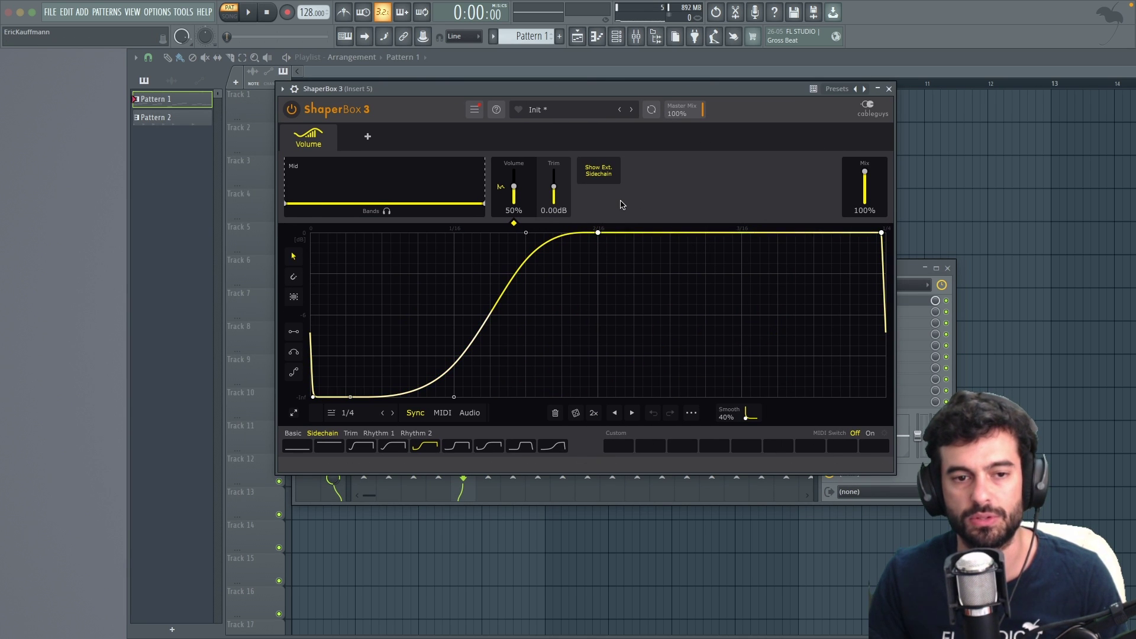
{"action": "left_click", "coordinate": [889, 90]}
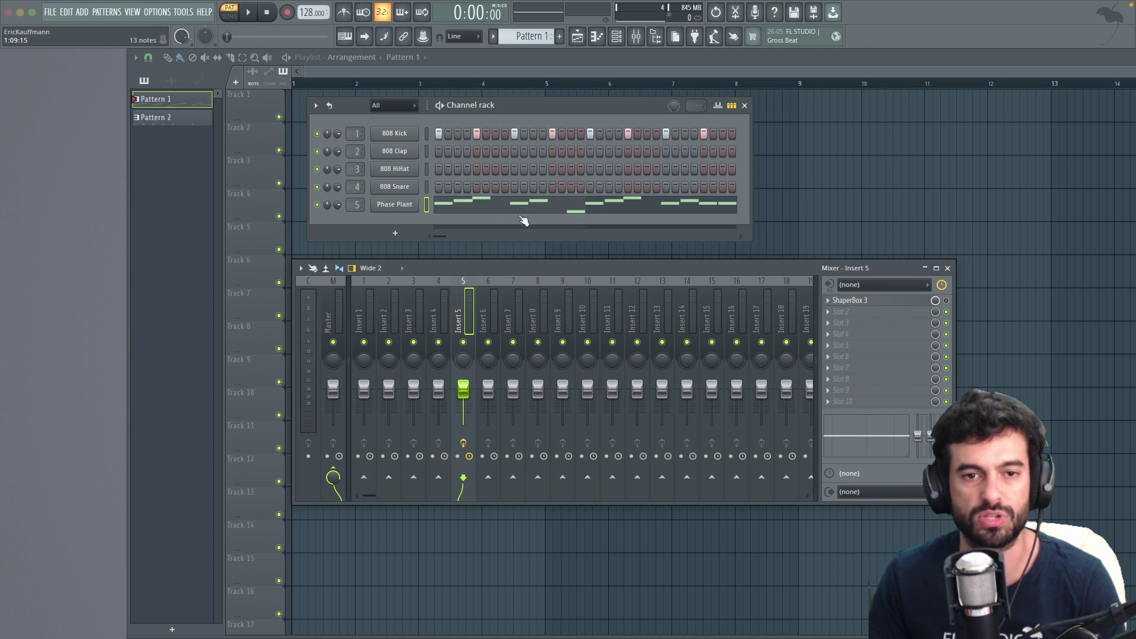
Step: Play the pattern with ShaperBox 3 bypassed and again with it enabled to compare the sound
{"action": "key", "text": "space"}
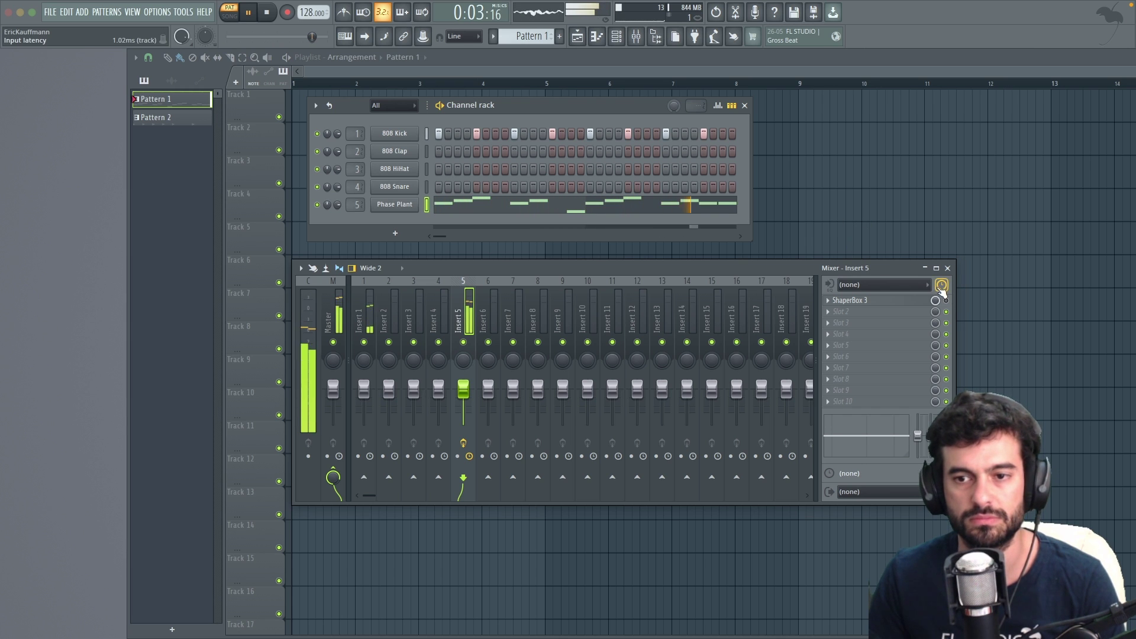
{"action": "key", "text": "space"}
{"action": "key", "text": "space"}
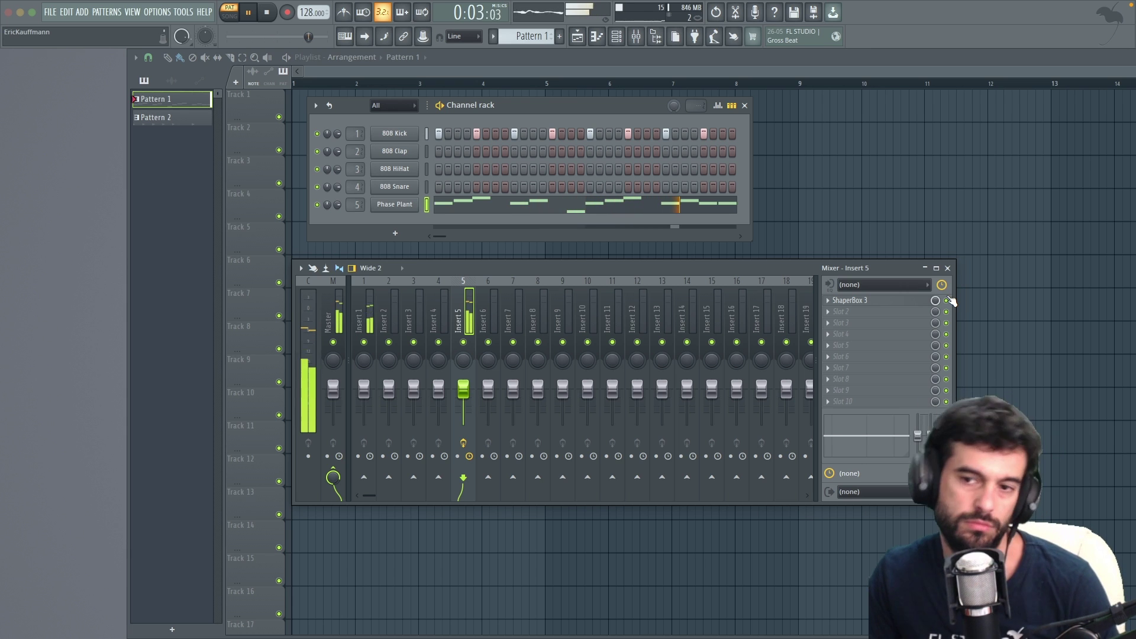
{"action": "key", "text": "space"}
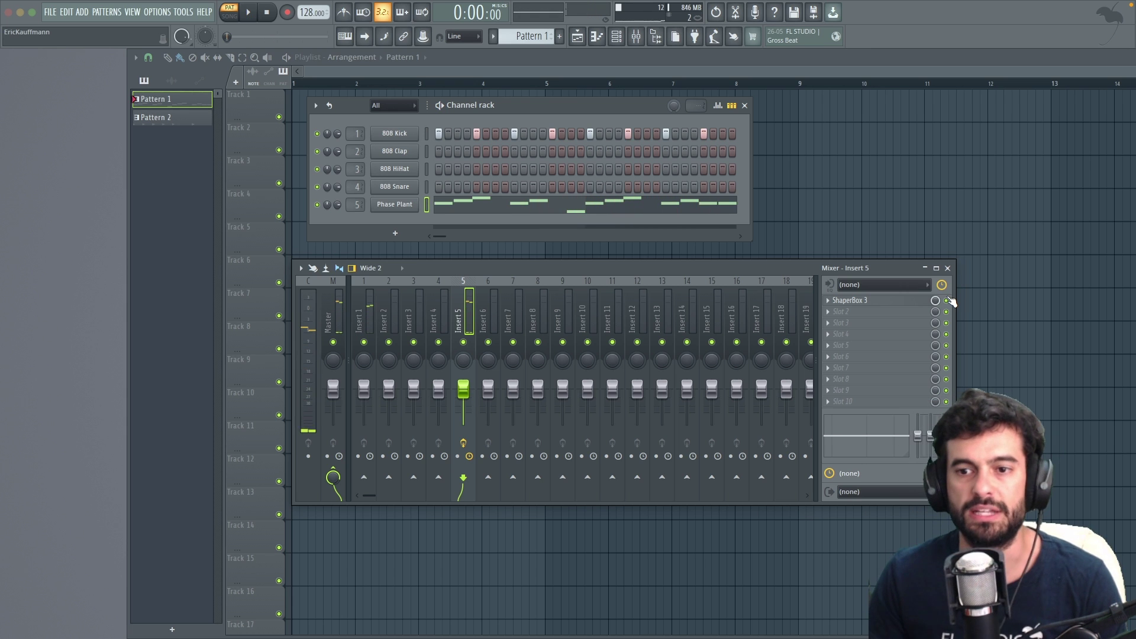
Step: Add Fruity Parametric EQ 2 to slot 2 of Insert 5 and position its window above the mixer
{"action": "left_click", "coordinate": [830, 311]}
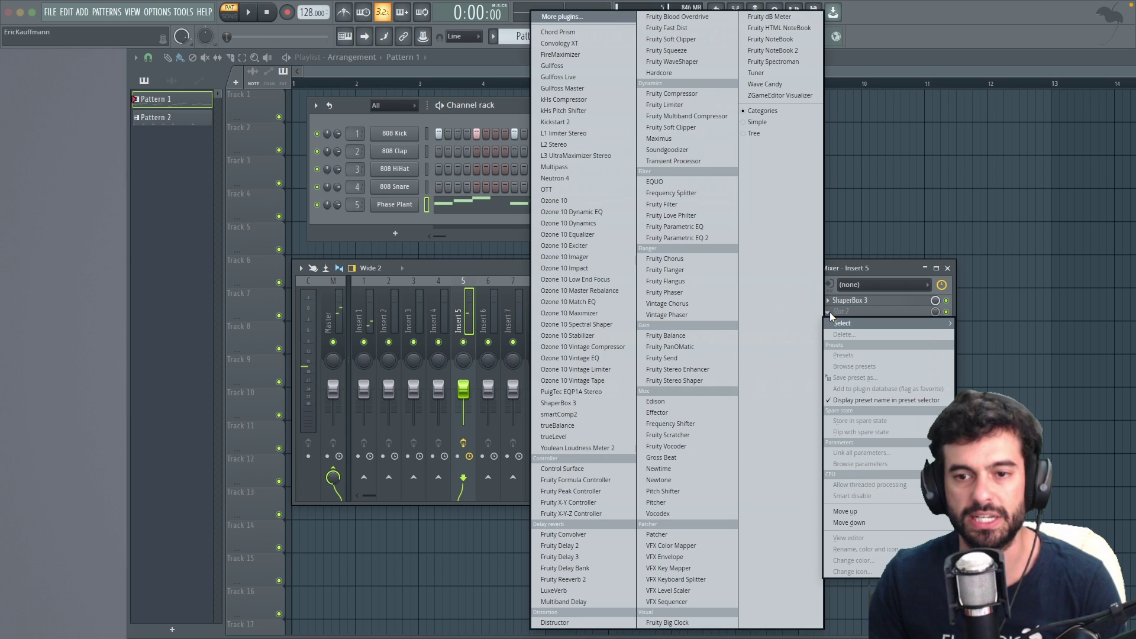
{"action": "key", "text": "Escape"}
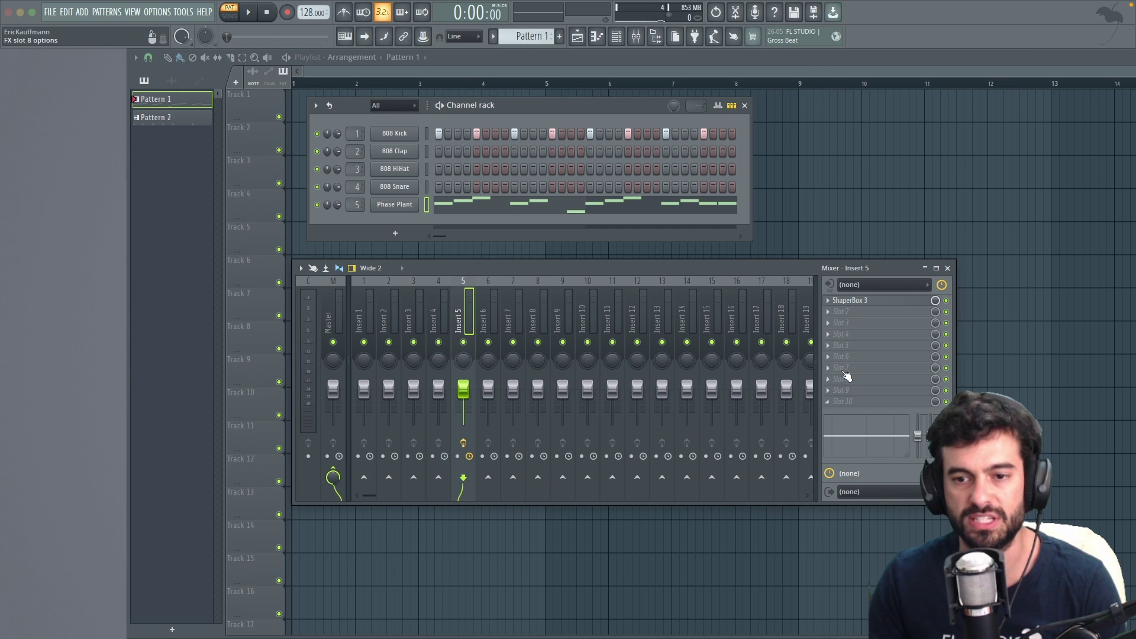
{"action": "left_click", "coordinate": [829, 314]}
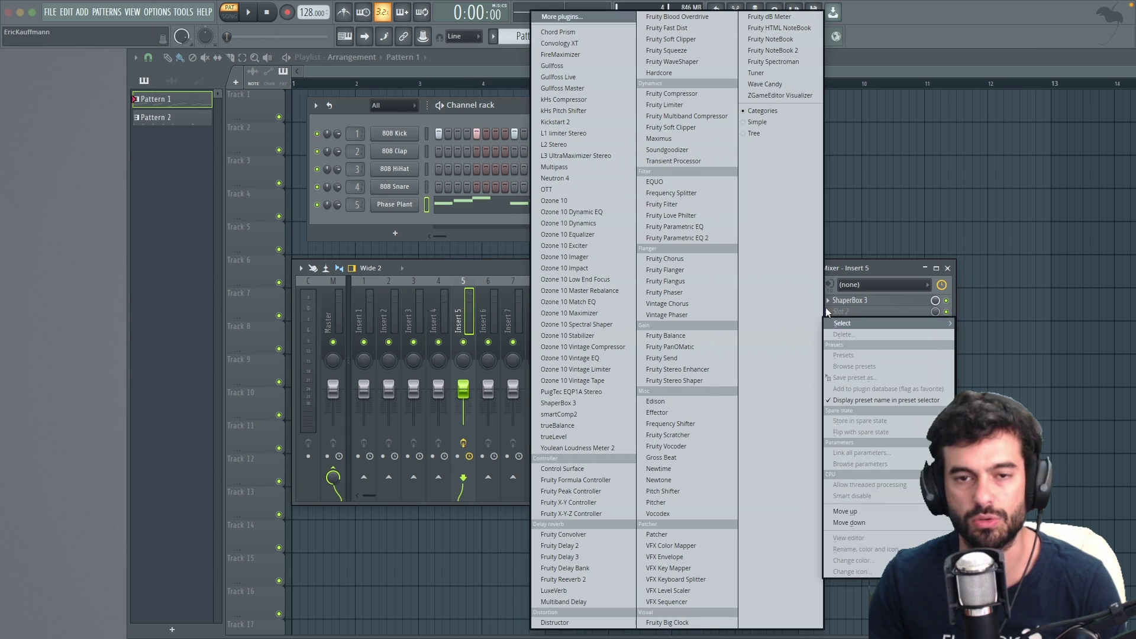
{"action": "left_click", "coordinate": [677, 238]}
{"action": "left_click_drag", "start_coordinate": [396, 188], "coordinate": [698, 66]}
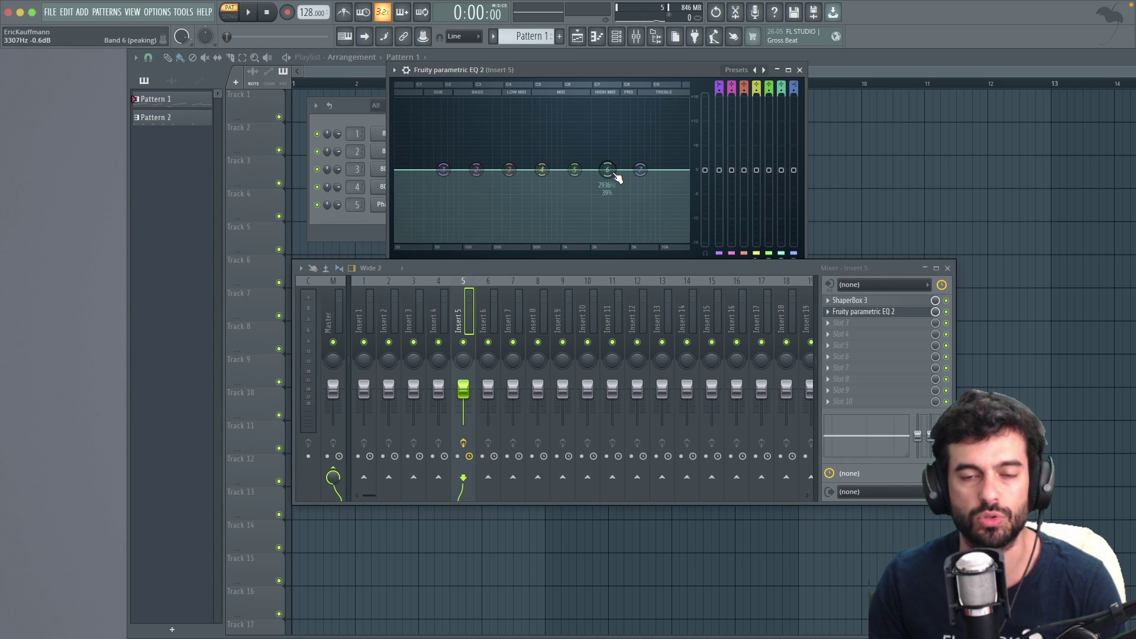
Step: Move EQ band 6 to a slight cut in the mids during playback, and close and bypass the EQ
{"action": "key", "text": "space"}
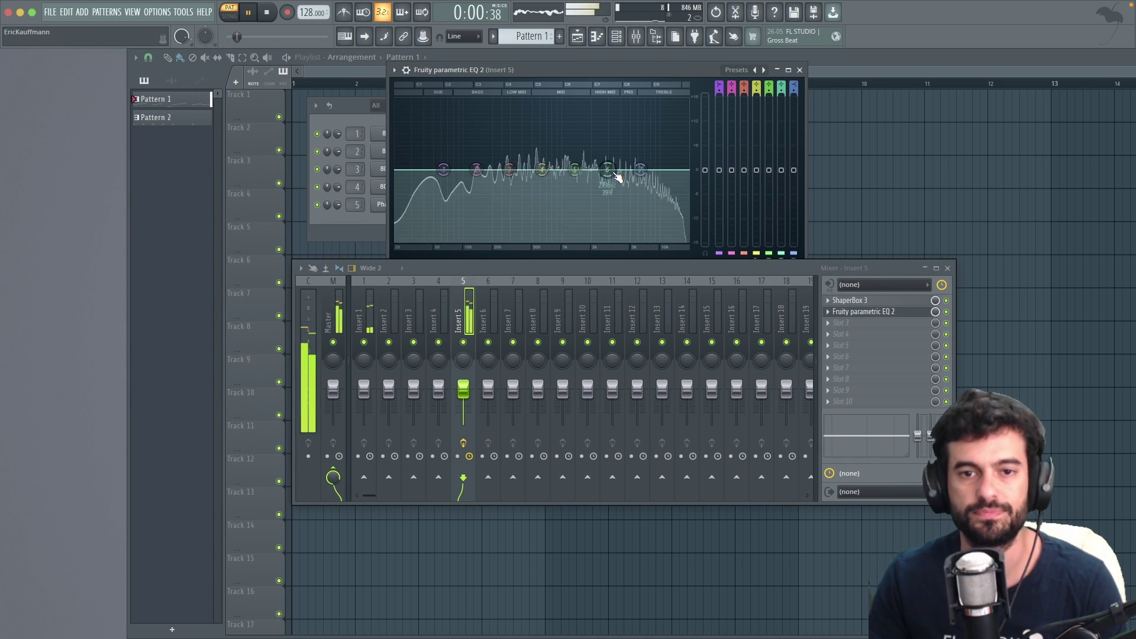
{"action": "left_click_drag", "start_coordinate": [608, 171], "coordinate": [550, 182]}
{"action": "key", "text": "space"}
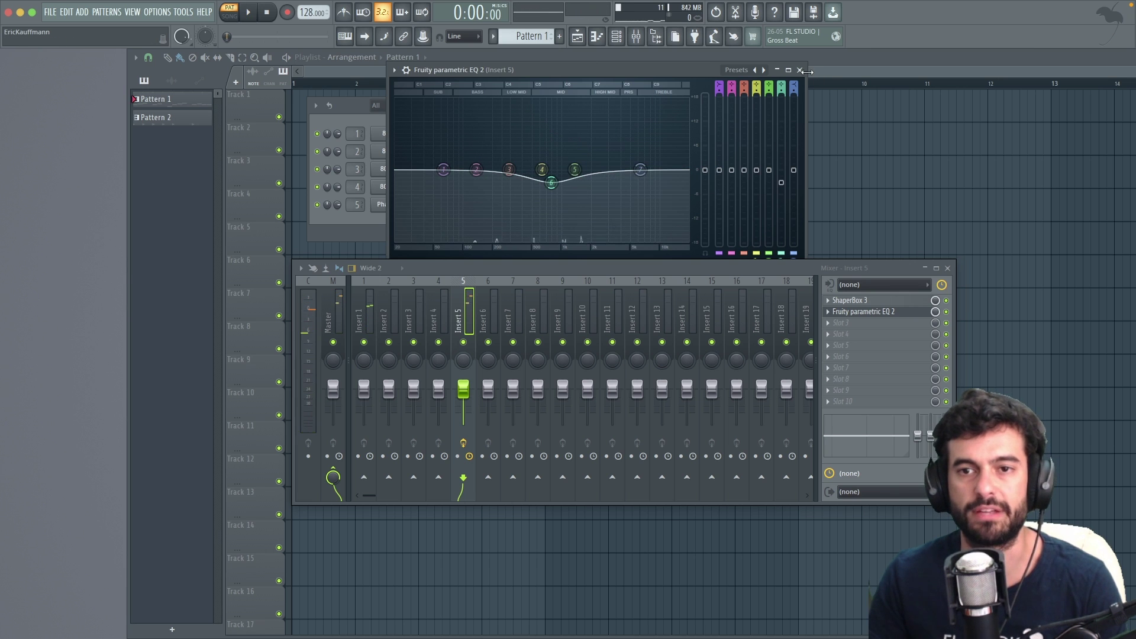
{"action": "left_click", "coordinate": [799, 70]}
{"action": "left_click", "coordinate": [946, 312]}
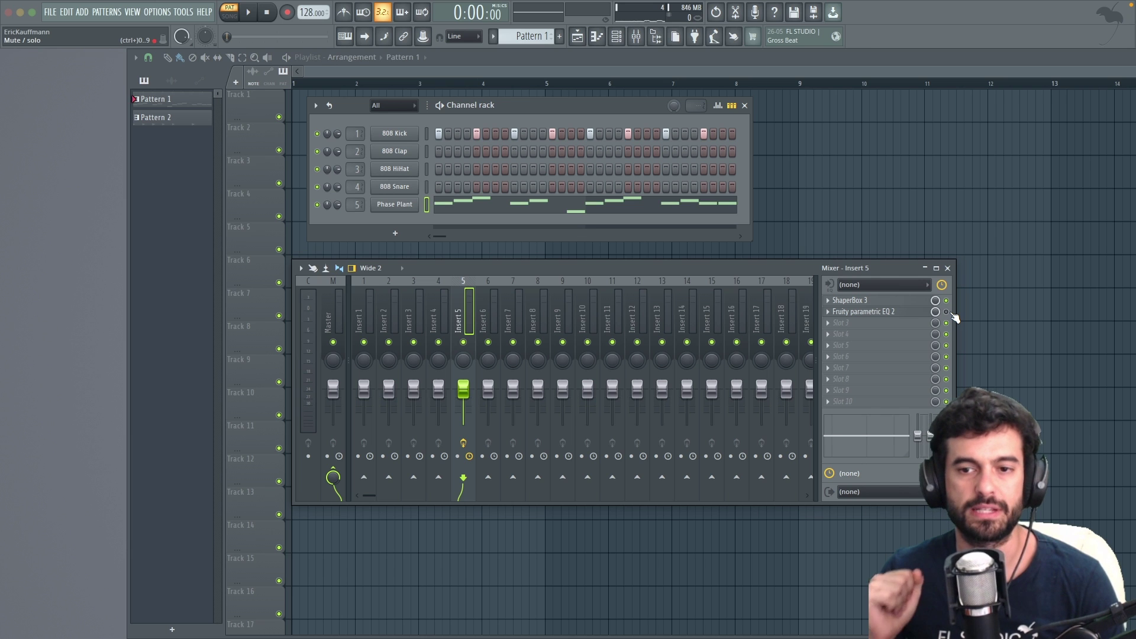
Step: Add Patcher to slot 10 of Insert 5
{"action": "left_click", "coordinate": [842, 405]}
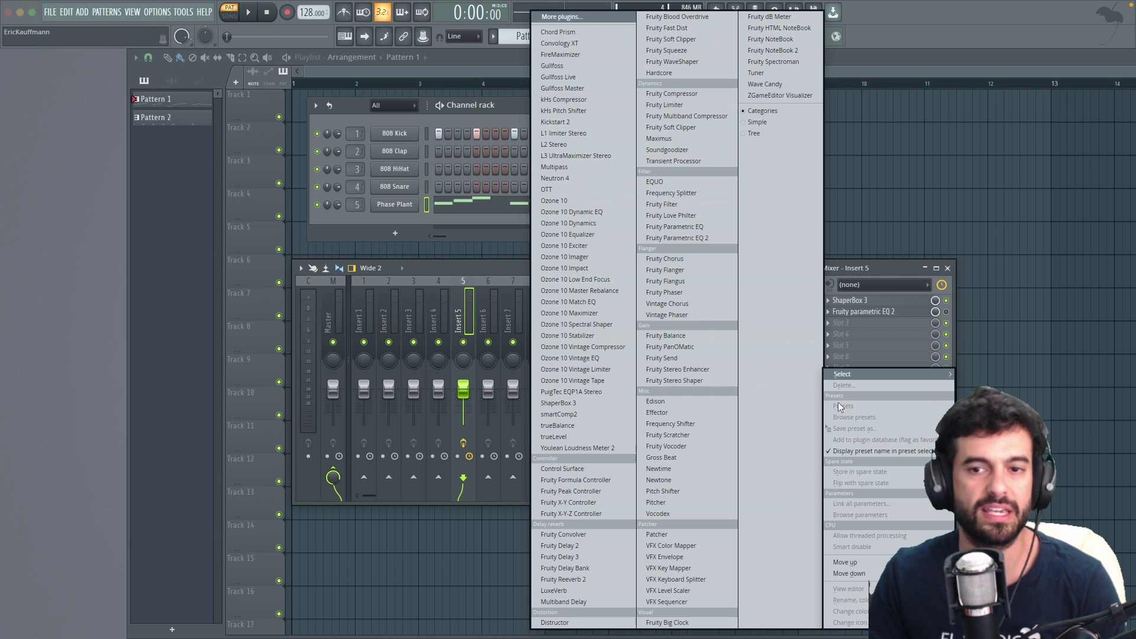
{"action": "key", "text": "p"}
{"action": "key", "text": "p"}
{"action": "key", "text": "p"}
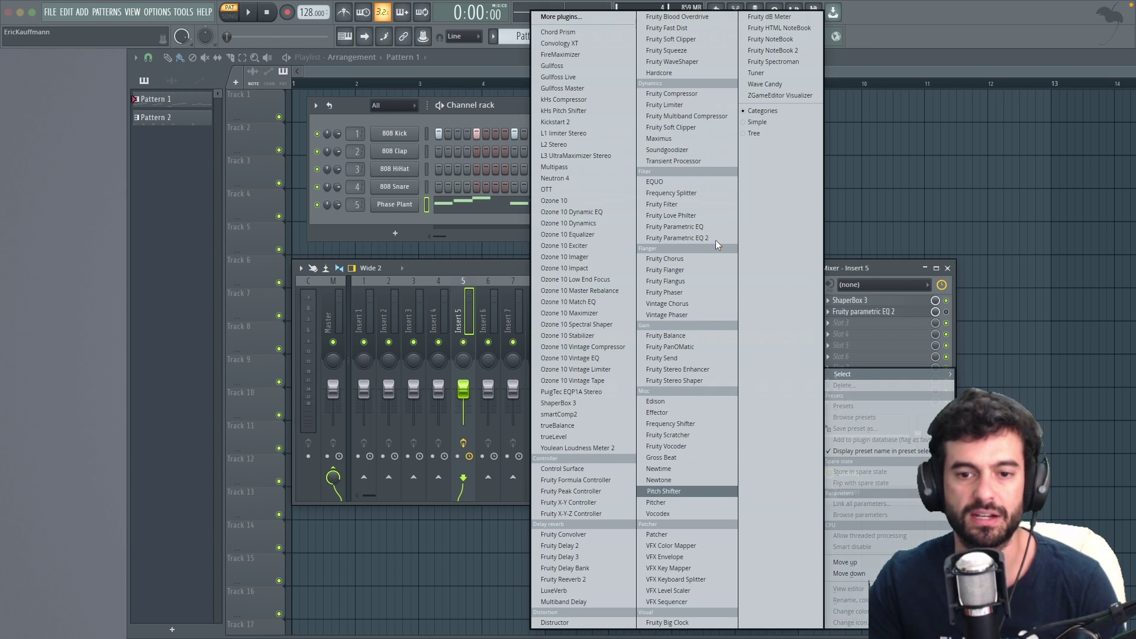
{"action": "key", "text": "Return"}
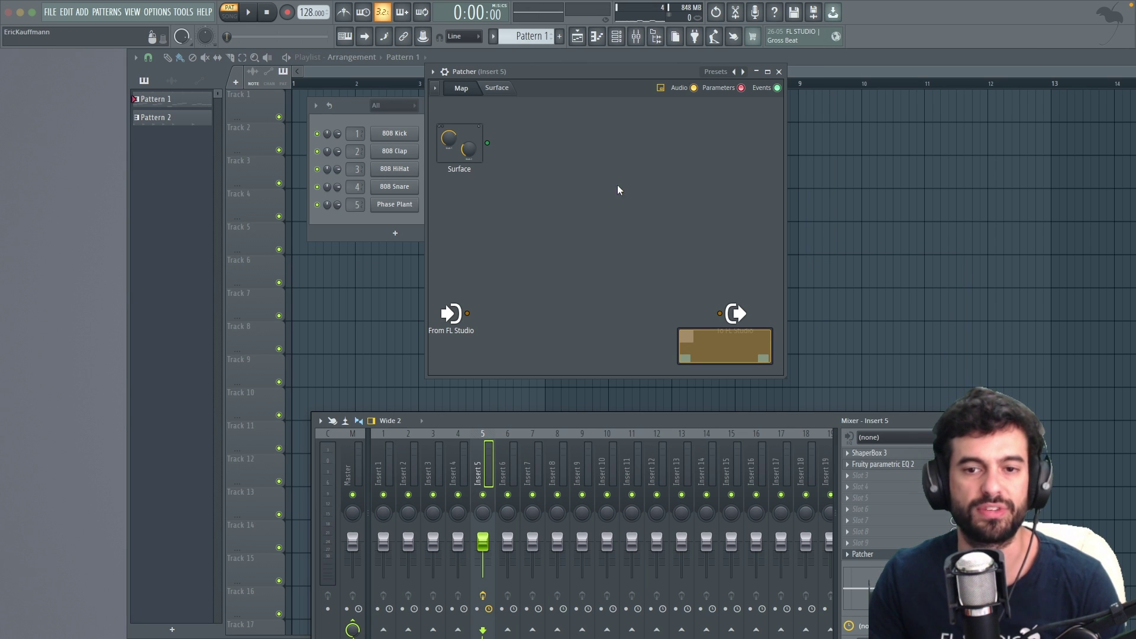
Step: Add Fruity WaveShaper to the Patcher map using the plugin picker
{"action": "right_click", "coordinate": [596, 181]}
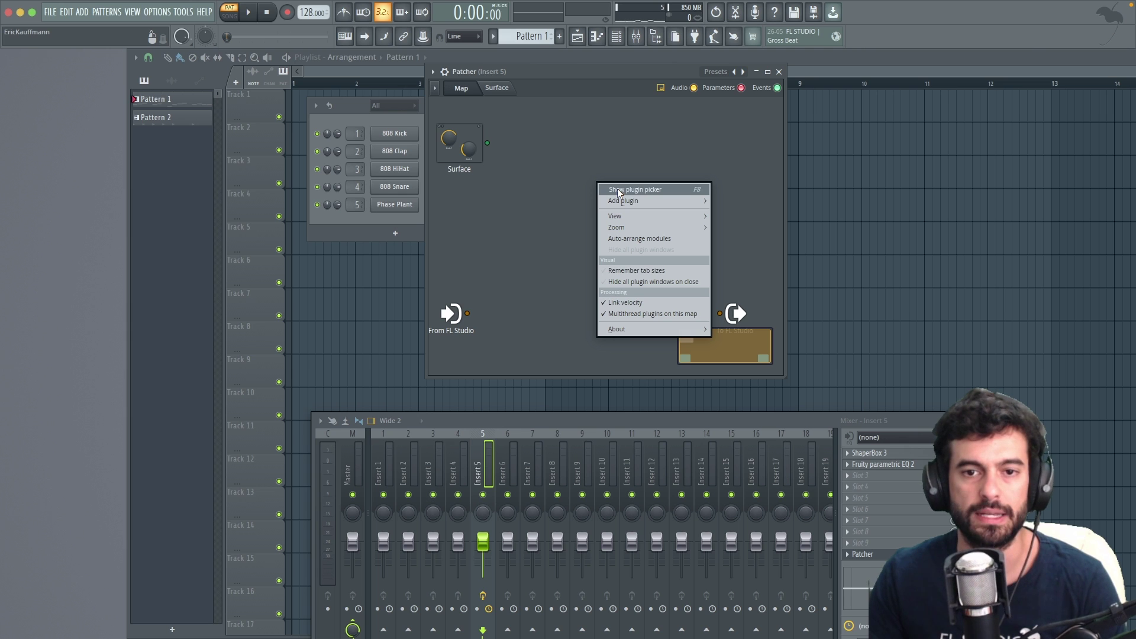
{"action": "mouse_move", "coordinate": [625, 202]}
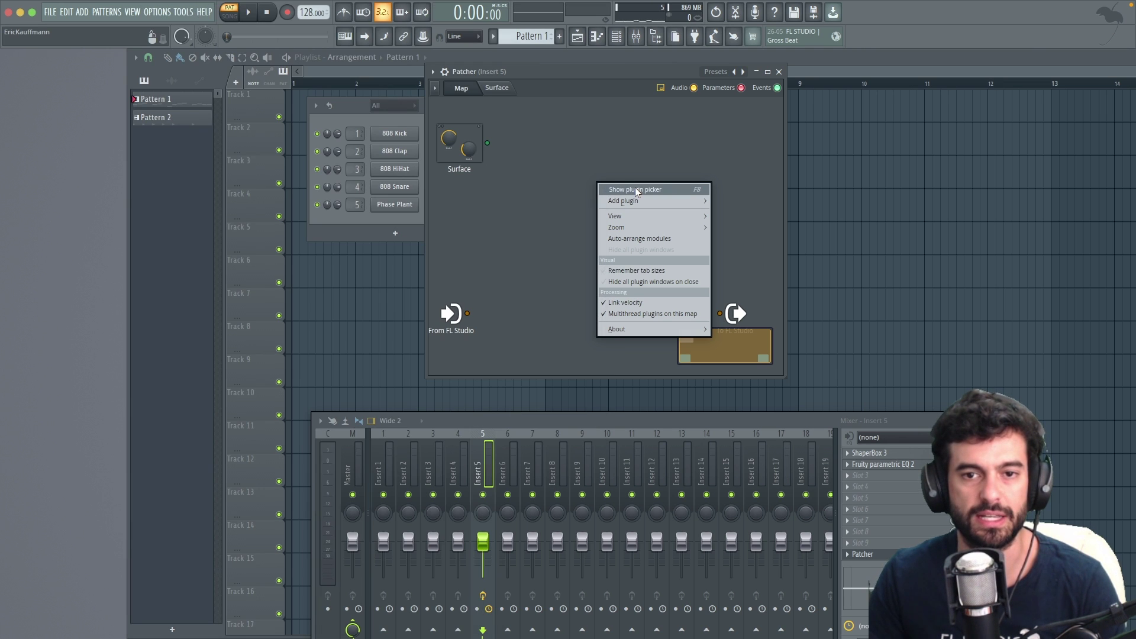
{"action": "left_click", "coordinate": [635, 188]}
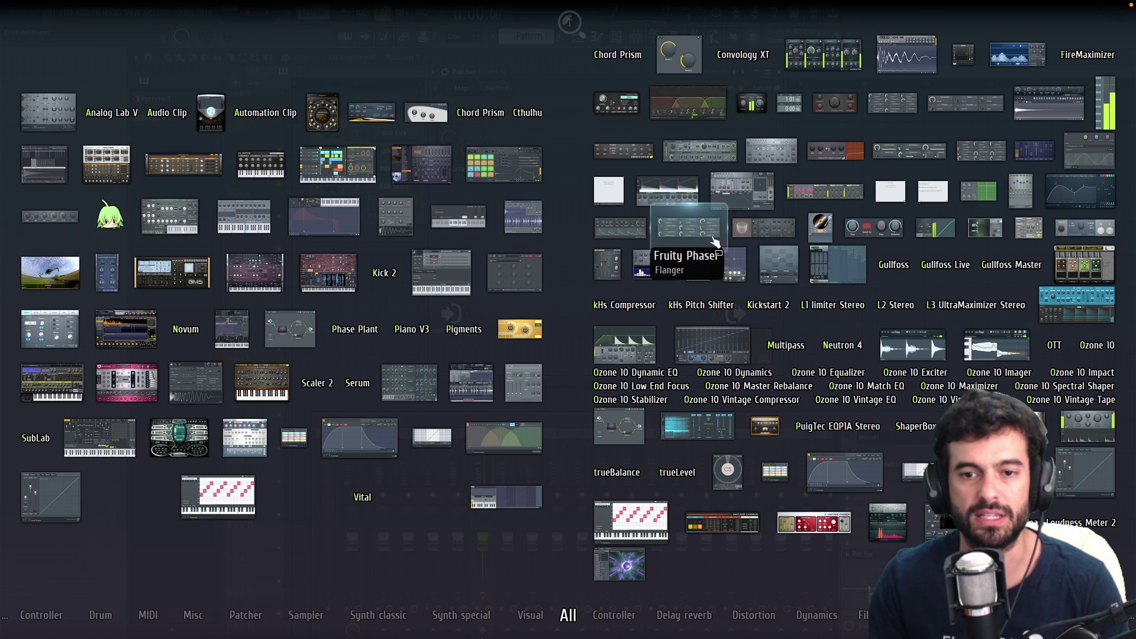
{"action": "left_click", "coordinate": [703, 277]}
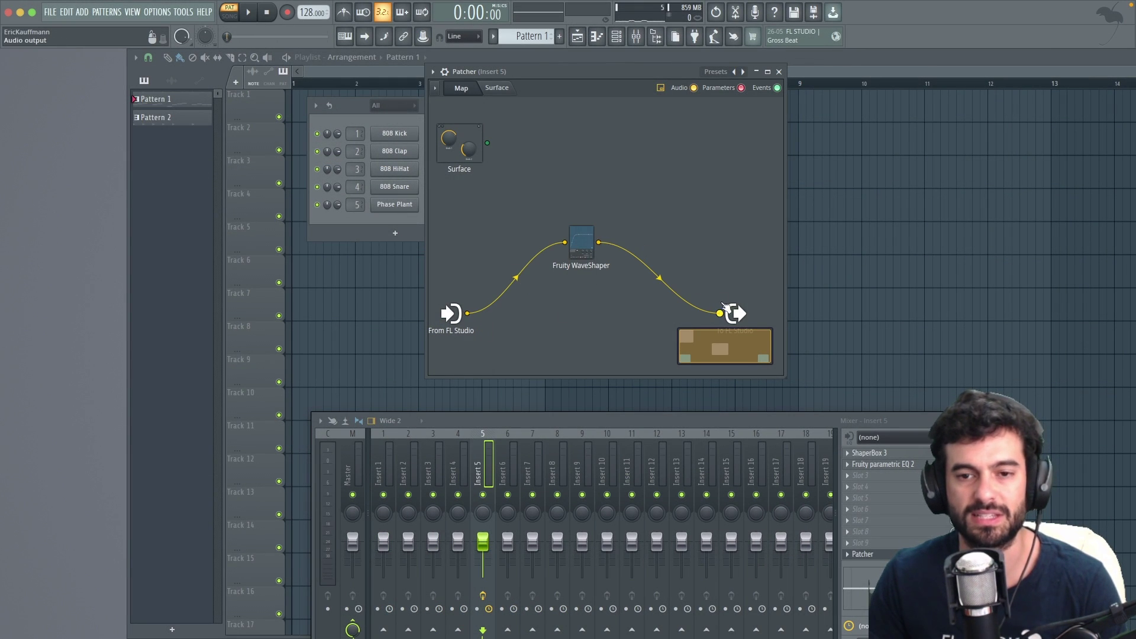
Step: Disconnect and reconnect the audio cable from FL Studio's input to Fruity WaveShaper, and close Patcher and the channel rack
{"action": "left_click_drag", "start_coordinate": [564, 242], "coordinate": [574, 222]}
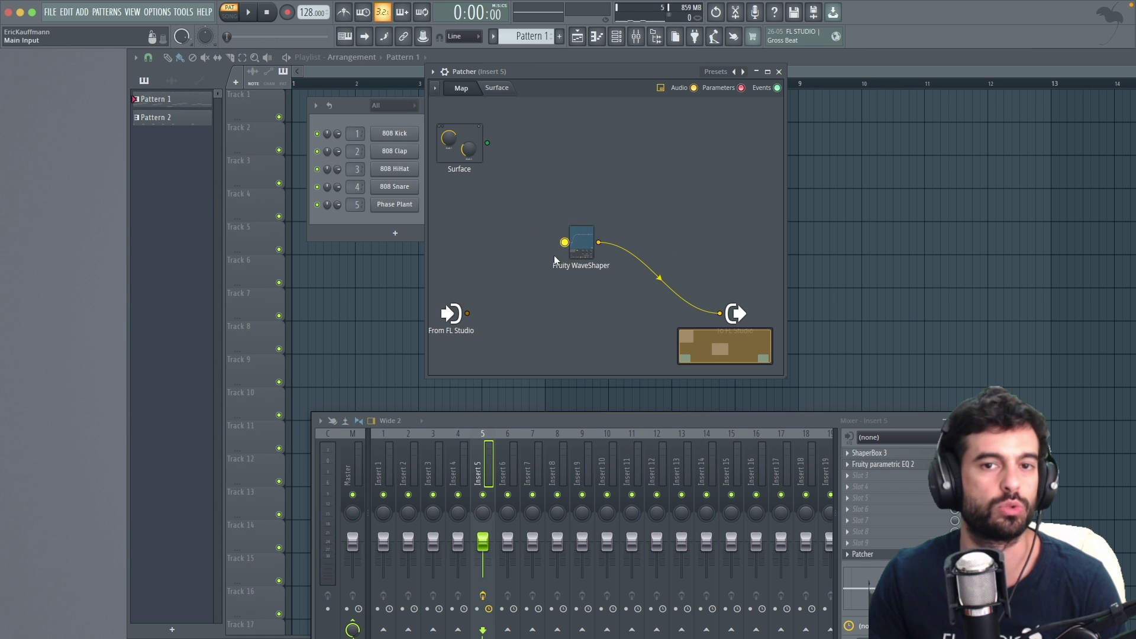
{"action": "left_click_drag", "start_coordinate": [466, 313], "coordinate": [565, 242]}
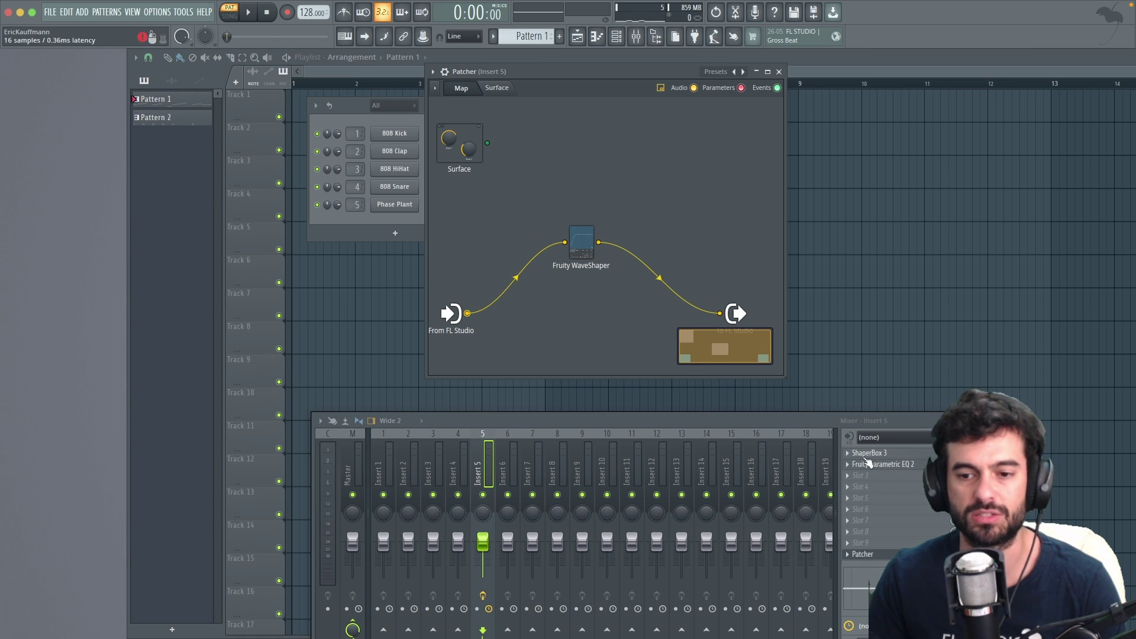
{"action": "left_click", "coordinate": [779, 72]}
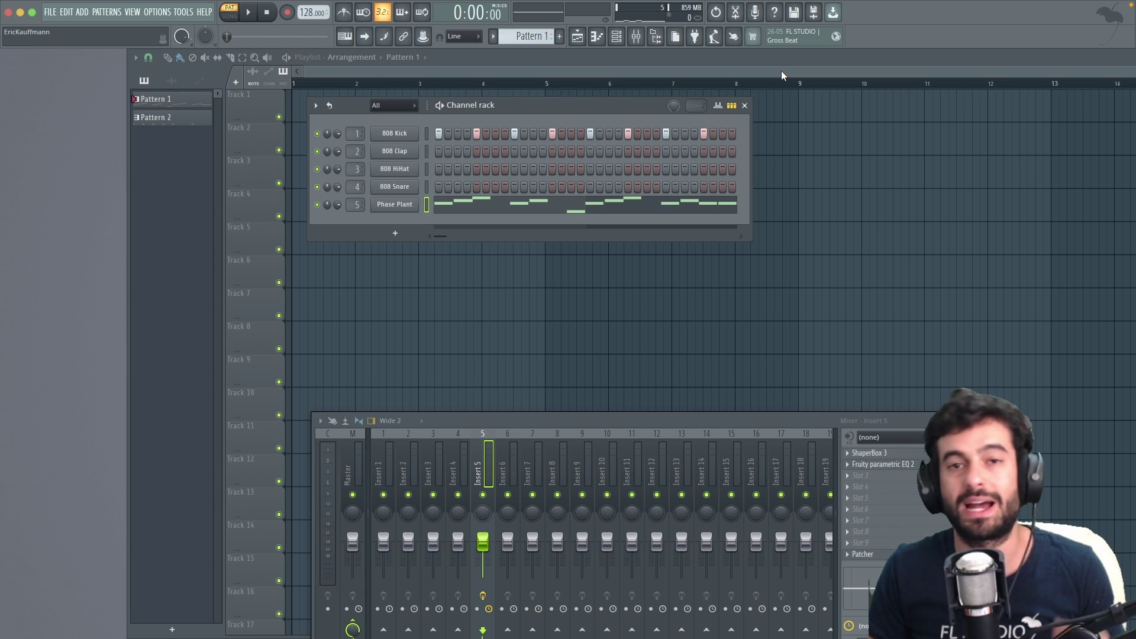
{"action": "left_click", "coordinate": [744, 105]}
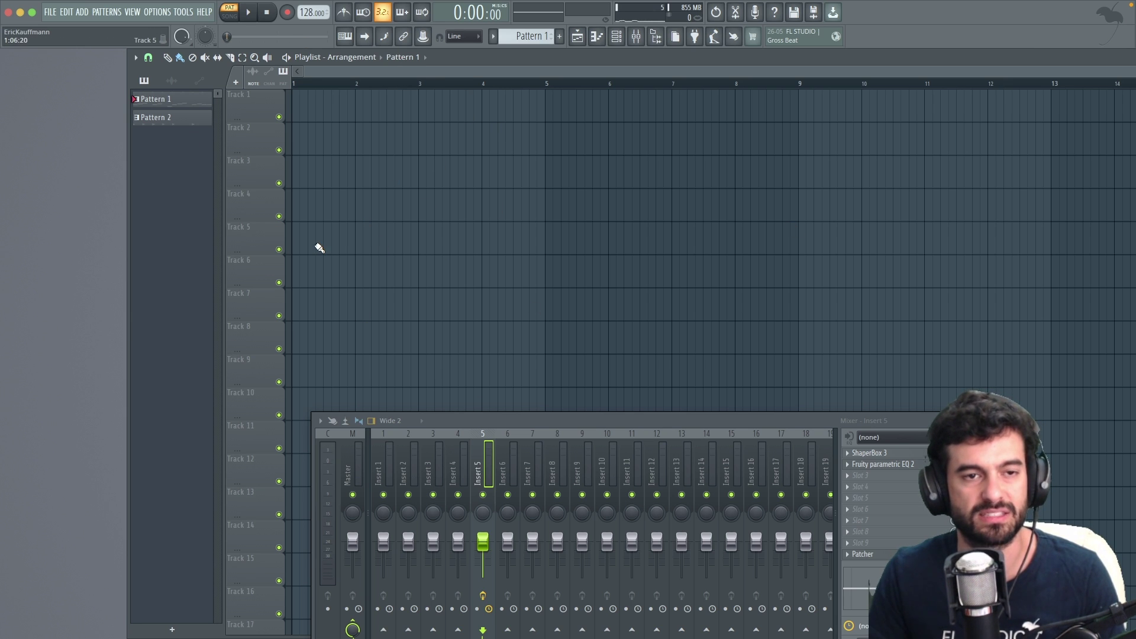
Step: Add a Piano V3 instrument track to the playlist, close the instrument's window and move the mixer down below the upper tracks
{"action": "left_click", "coordinate": [236, 83]}
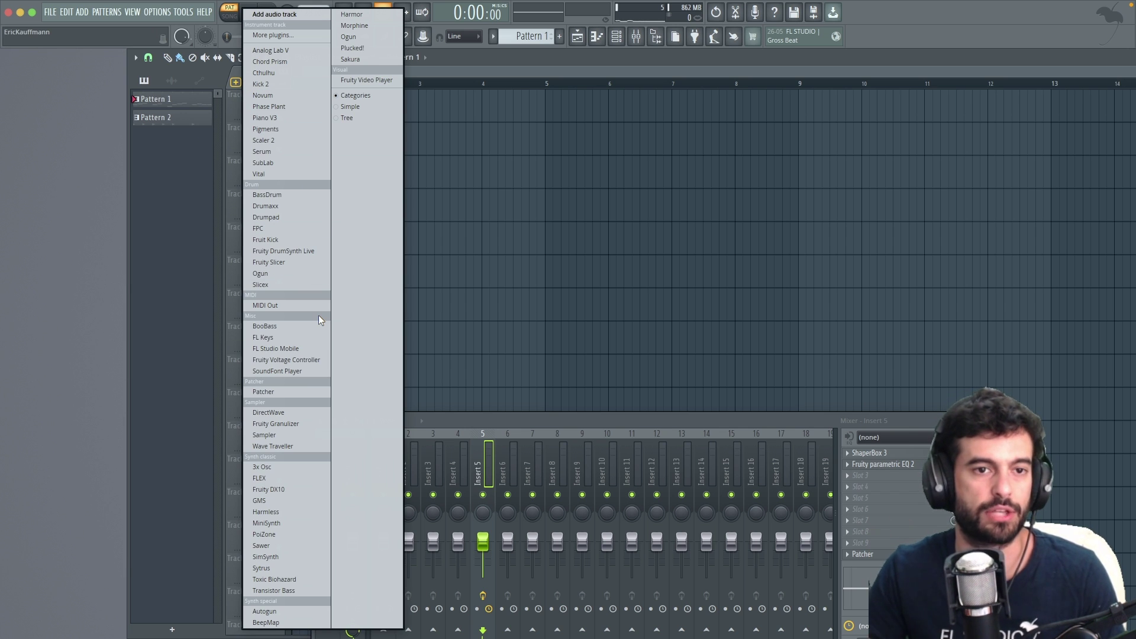
{"action": "left_click", "coordinate": [281, 119]}
{"action": "left_click_drag", "start_coordinate": [465, 157], "coordinate": [660, 82]}
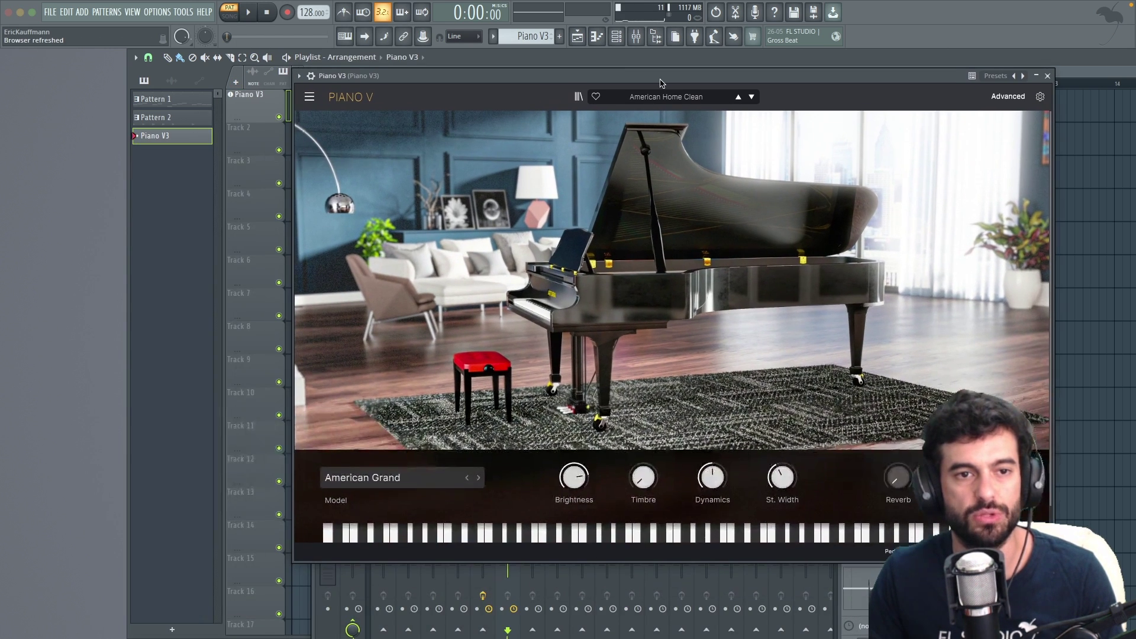
{"action": "left_click", "coordinate": [1047, 76]}
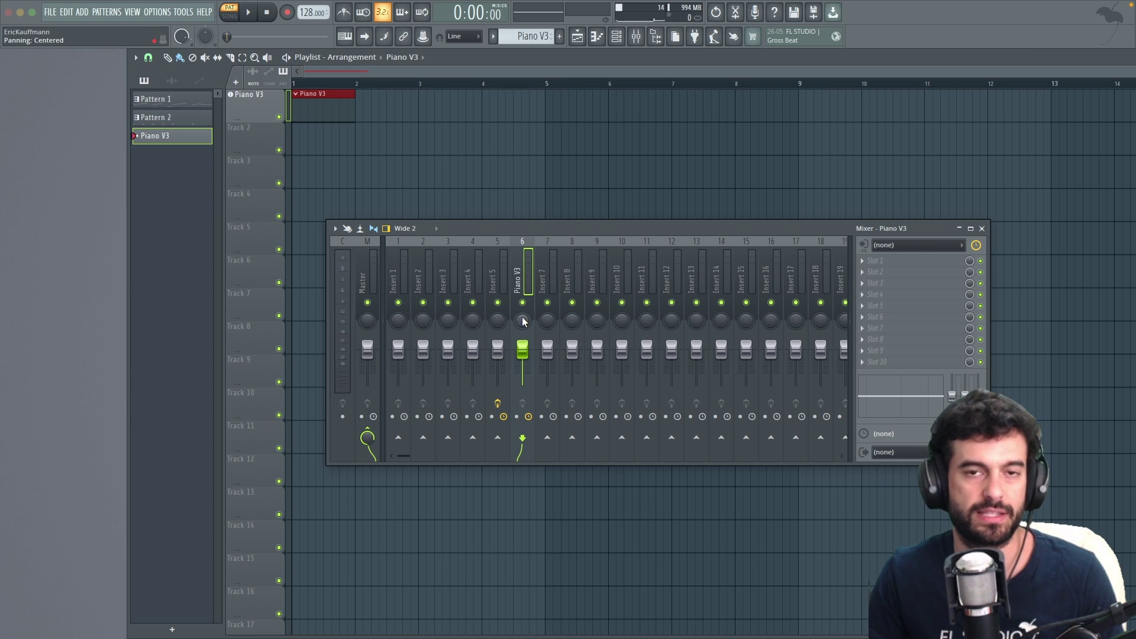
{"action": "left_click_drag", "start_coordinate": [509, 228], "coordinate": [516, 351]}
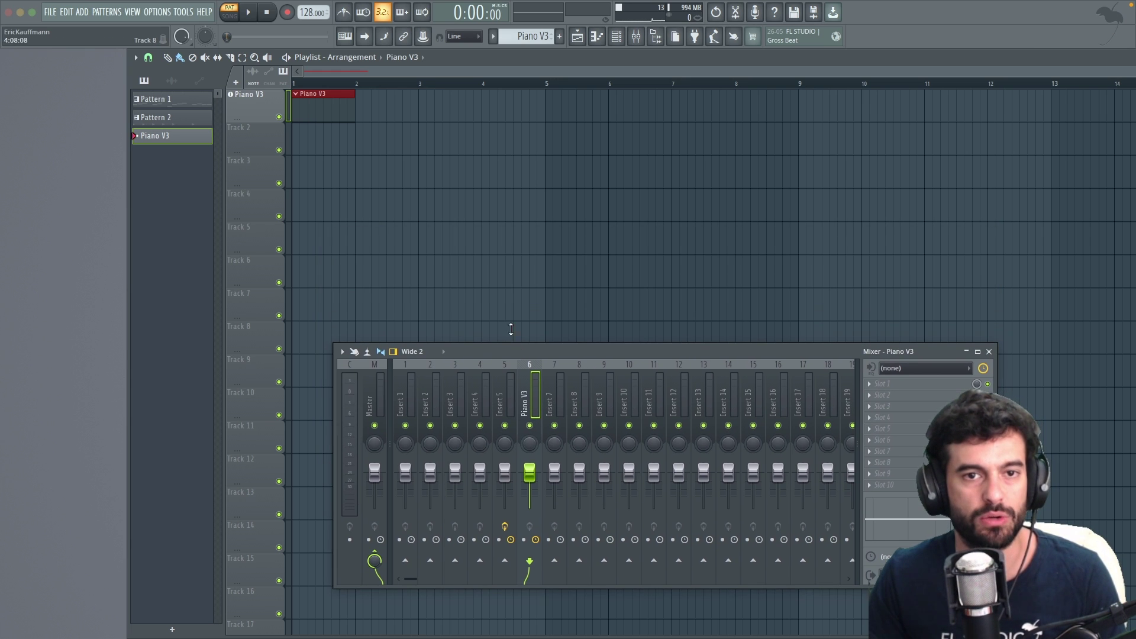
Step: Draw a nine-note melody ranging from A#2 to E4 across four bars in the Piano V3 pattern, and return to the playlist
{"action": "double_click", "coordinate": [326, 110]}
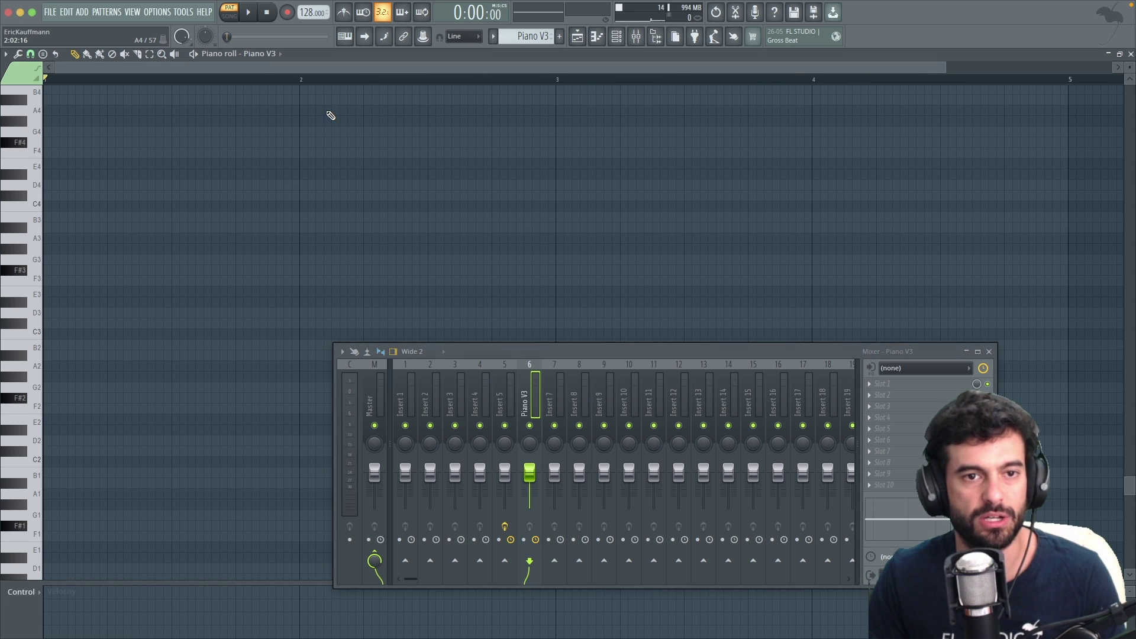
{"action": "left_click", "coordinate": [78, 355]}
{"action": "left_click", "coordinate": [190, 281]}
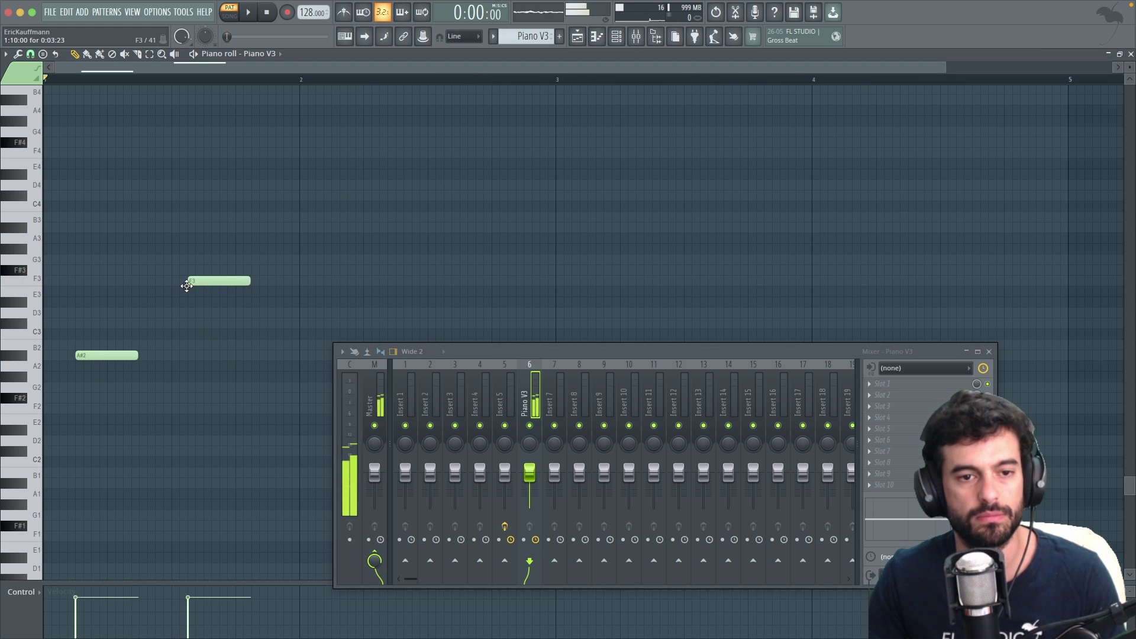
{"action": "left_click", "coordinate": [382, 218]}
{"action": "left_click", "coordinate": [515, 164]}
{"action": "left_click", "coordinate": [584, 228]}
{"action": "left_click", "coordinate": [695, 185]}
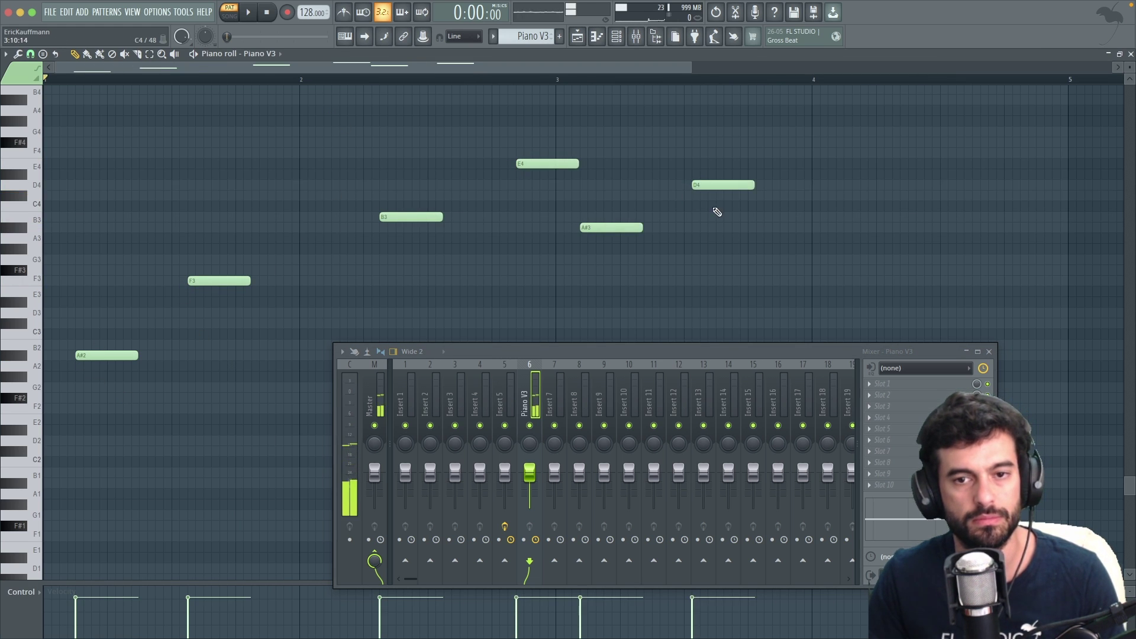
{"action": "left_click", "coordinate": [743, 238]}
{"action": "left_click", "coordinate": [823, 186]}
{"action": "left_click", "coordinate": [862, 207]}
{"action": "key", "text": "Escape"}
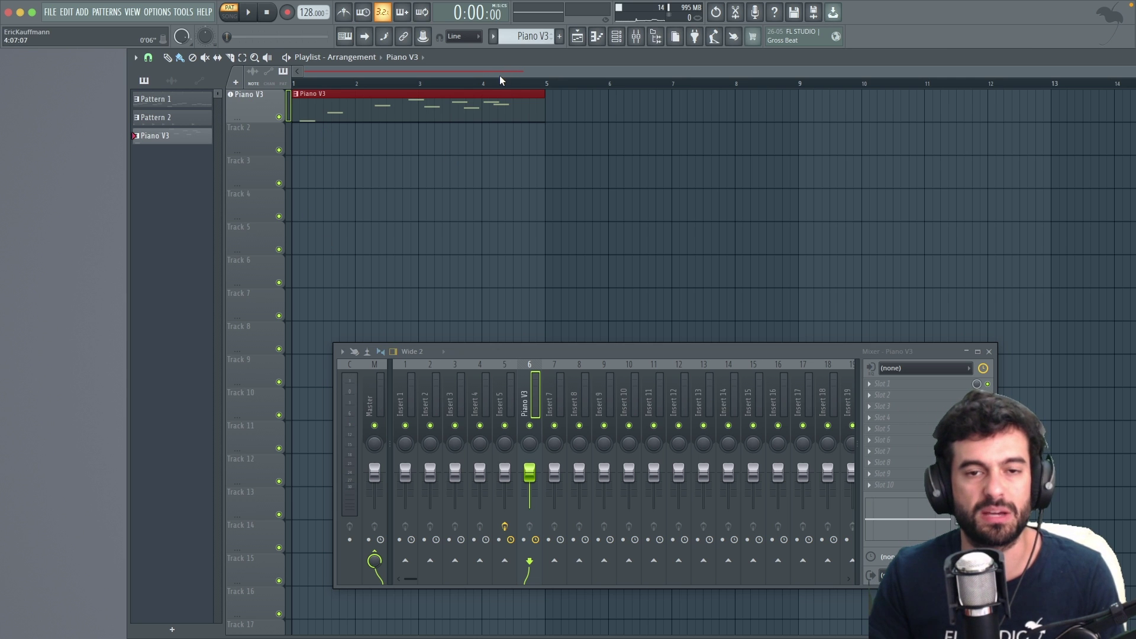
Step: Paint Piano V3 clips at bars 5, 9 and 13 of the first track, plus one on Track 3 and one on Track 2
{"action": "scroll", "coordinate": [500, 80], "scroll_direction": "down", "scroll_amount": 3}
{"action": "left_click_drag", "start_coordinate": [454, 110], "coordinate": [810, 104]}
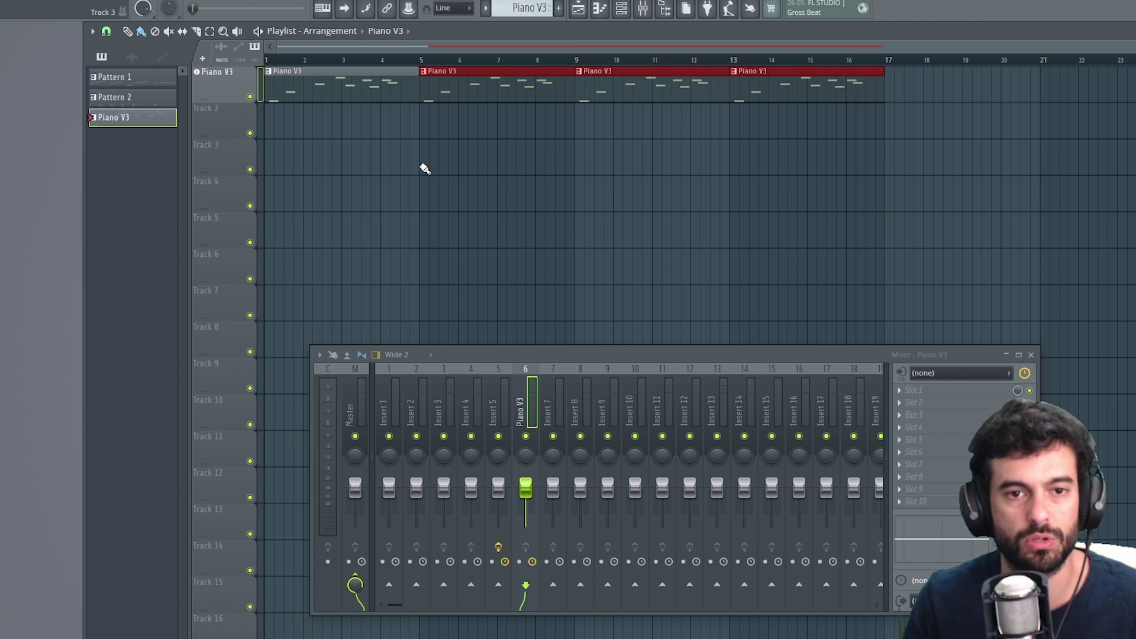
{"action": "left_click", "coordinate": [425, 169]}
{"action": "left_click", "coordinate": [572, 127]}
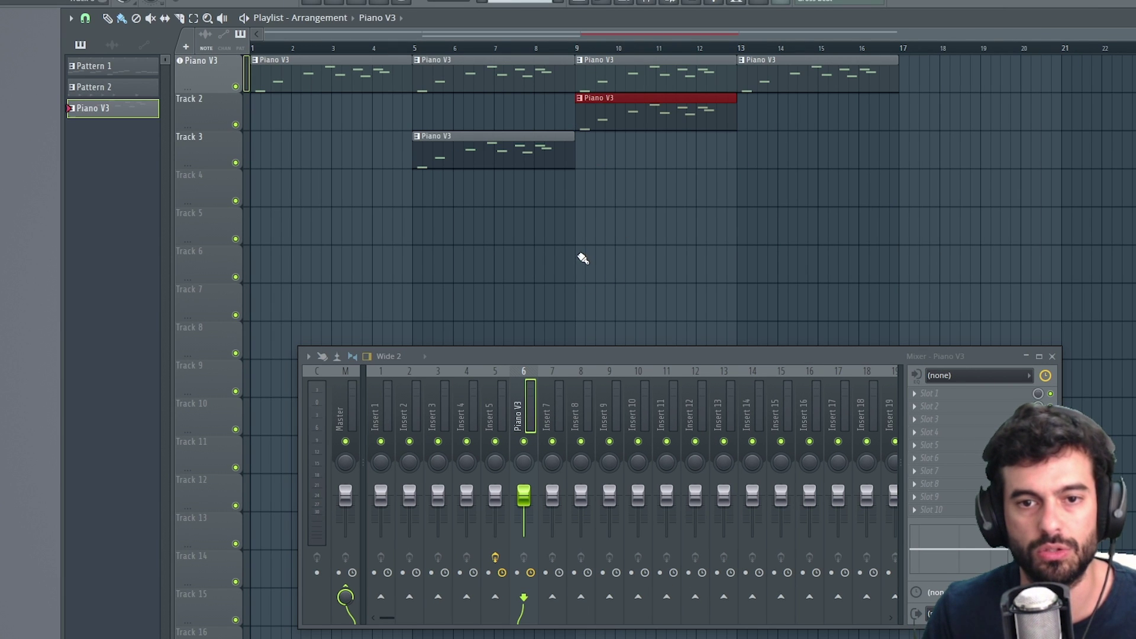
Step: Scatter more Piano V3 clips freely across Tracks 4, 6, 7, 8 and the tracks below in the playlist
{"action": "left_click_drag", "start_coordinate": [580, 256], "coordinate": [760, 254]}
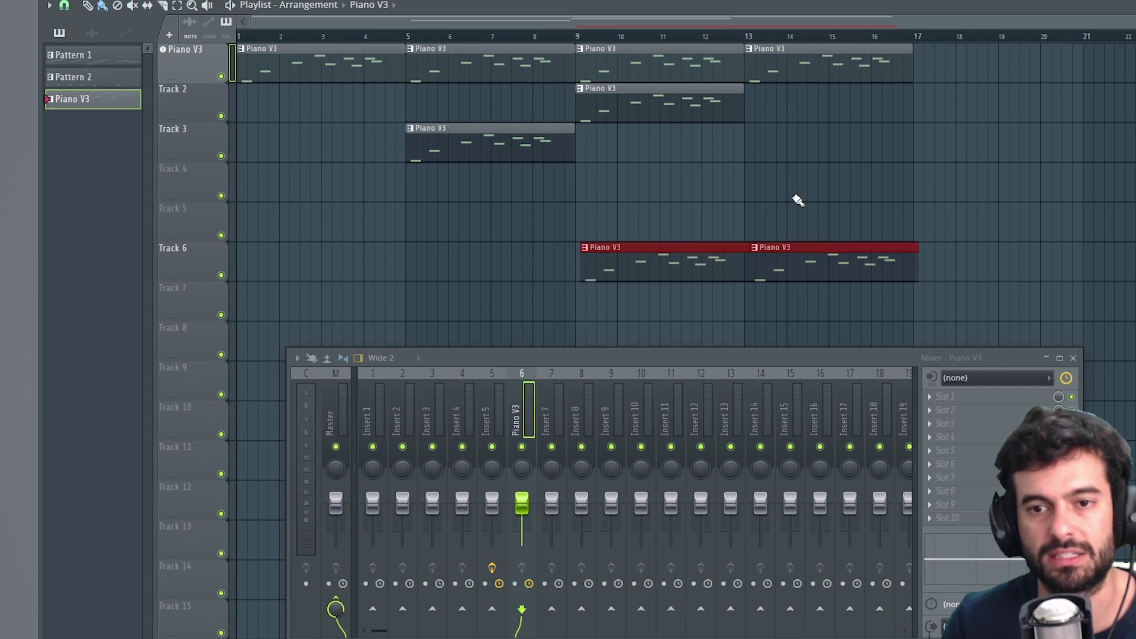
{"action": "left_click", "coordinate": [784, 203]}
{"action": "left_click", "coordinate": [336, 264]}
{"action": "scroll", "coordinate": [402, 296], "scroll_direction": "down", "scroll_amount": 1}
{"action": "left_click", "coordinate": [406, 303]}
{"action": "left_click", "coordinate": [685, 265]}
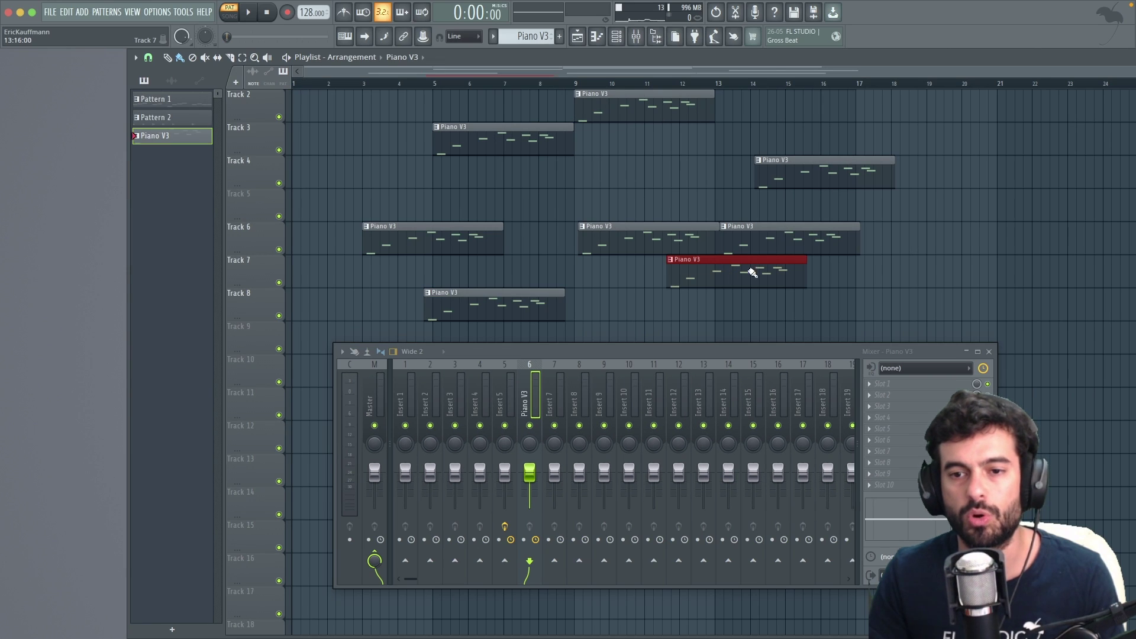
{"action": "left_click", "coordinate": [754, 304]}
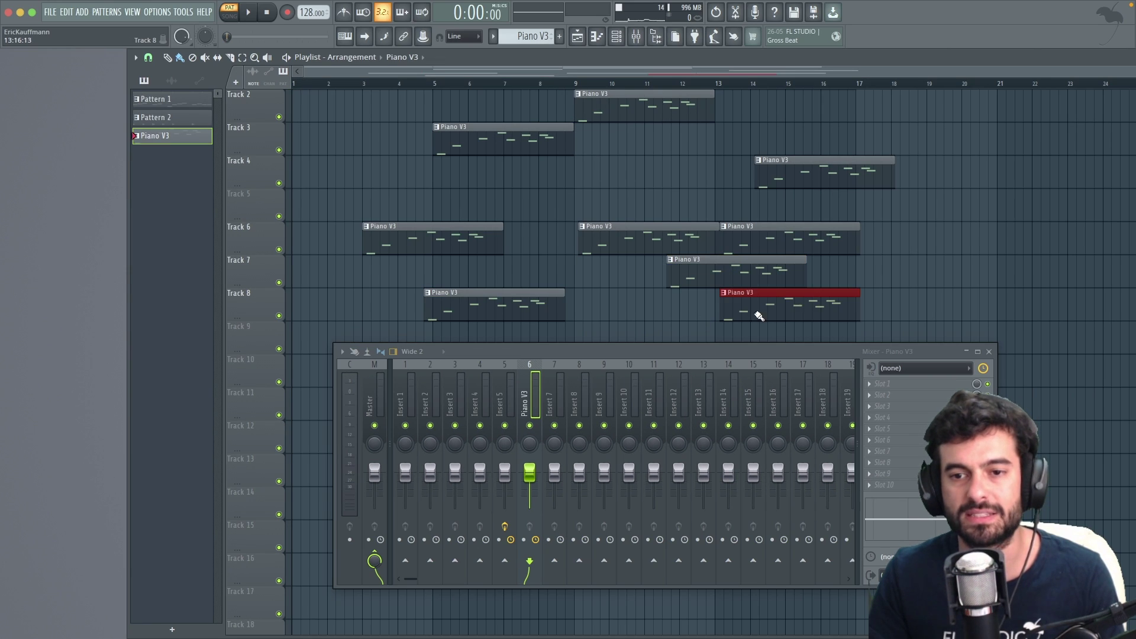
{"action": "left_click", "coordinate": [923, 249]}
{"action": "scroll", "coordinate": [893, 258], "scroll_direction": "down", "scroll_amount": 6}
{"action": "scroll", "coordinate": [874, 186], "scroll_direction": "up", "scroll_amount": 7}
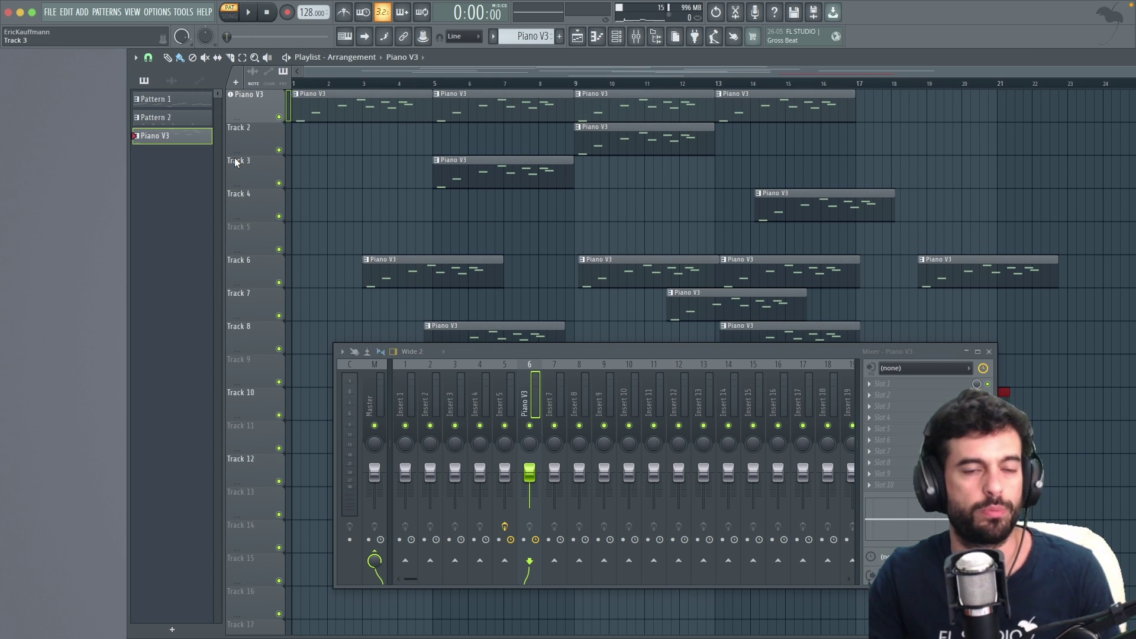
Step: Add a Novum instrument track to the playlist, close its plugin window and move the mixer further down
{"action": "left_click", "coordinate": [235, 82]}
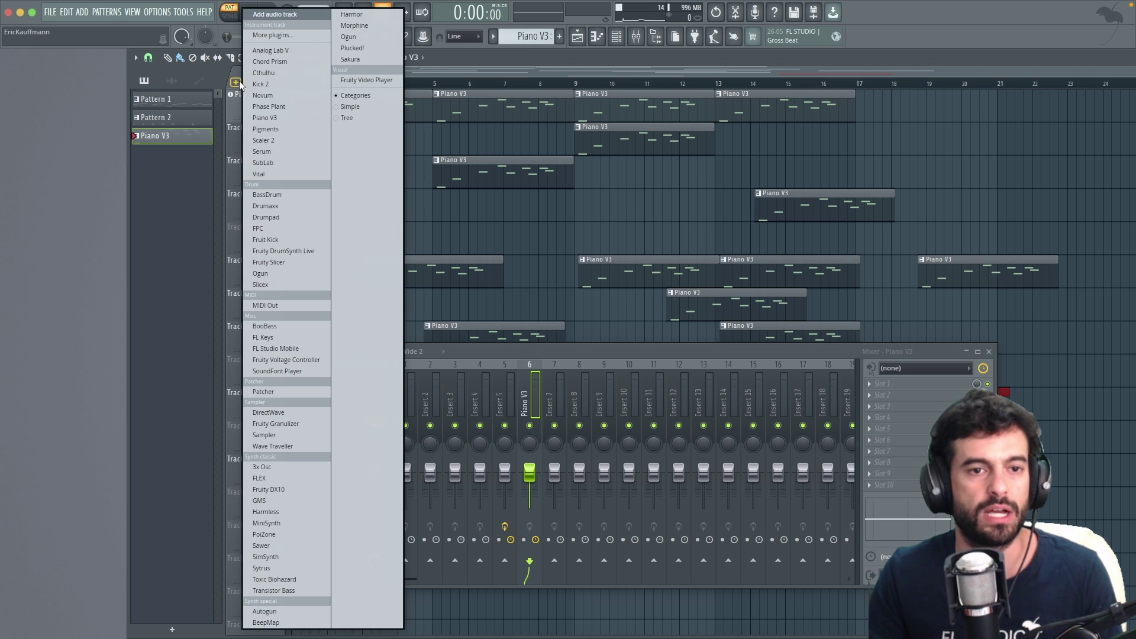
{"action": "left_click", "coordinate": [275, 95]}
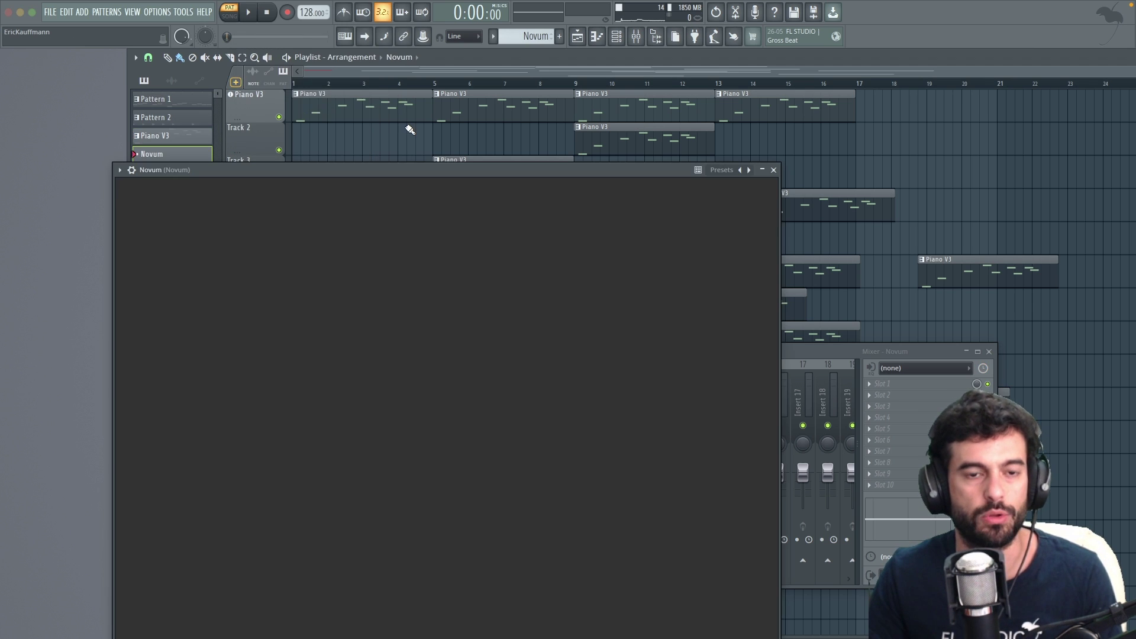
{"action": "left_click", "coordinate": [774, 170]}
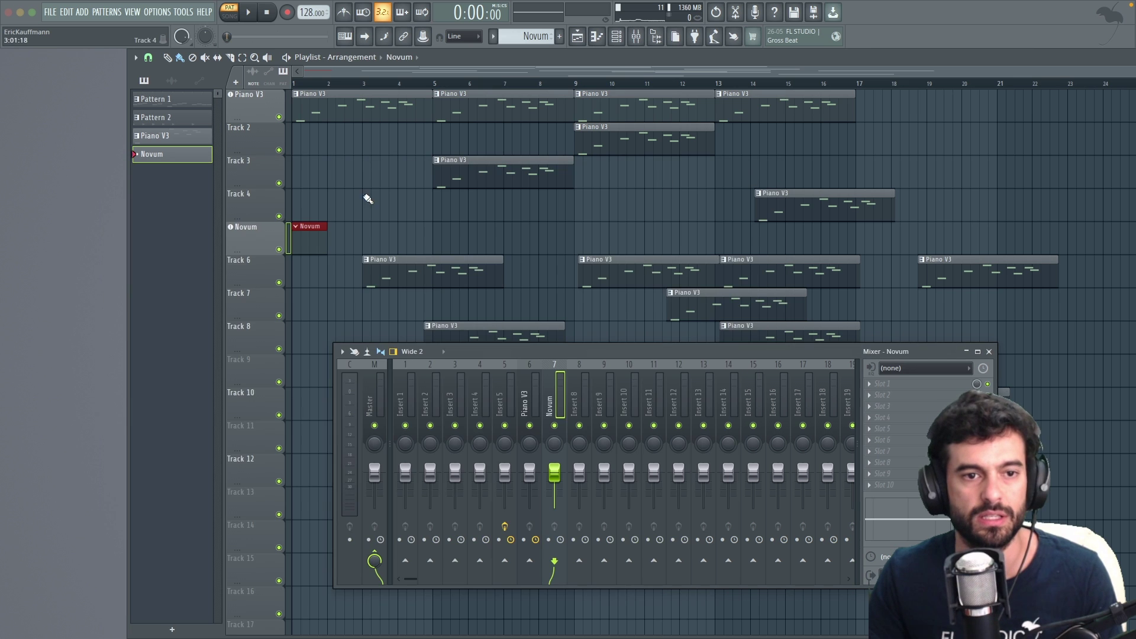
{"action": "scroll", "coordinate": [367, 236], "scroll_direction": "down", "scroll_amount": 2}
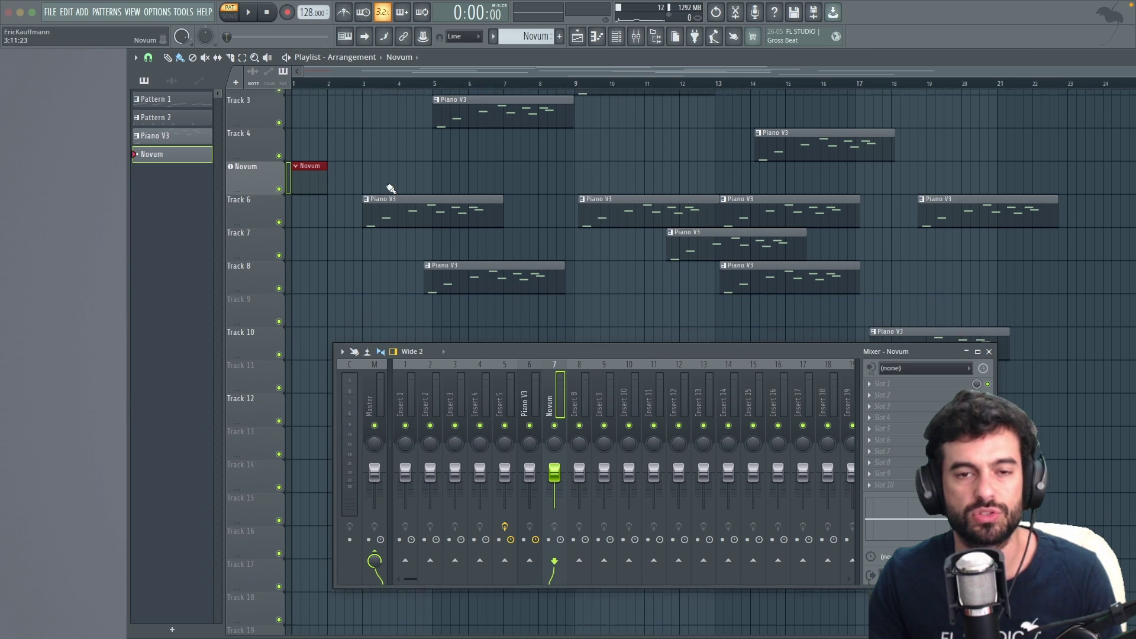
{"action": "scroll", "coordinate": [581, 148], "scroll_direction": "up", "scroll_amount": 2}
{"action": "left_click_drag", "start_coordinate": [561, 351], "coordinate": [551, 427]}
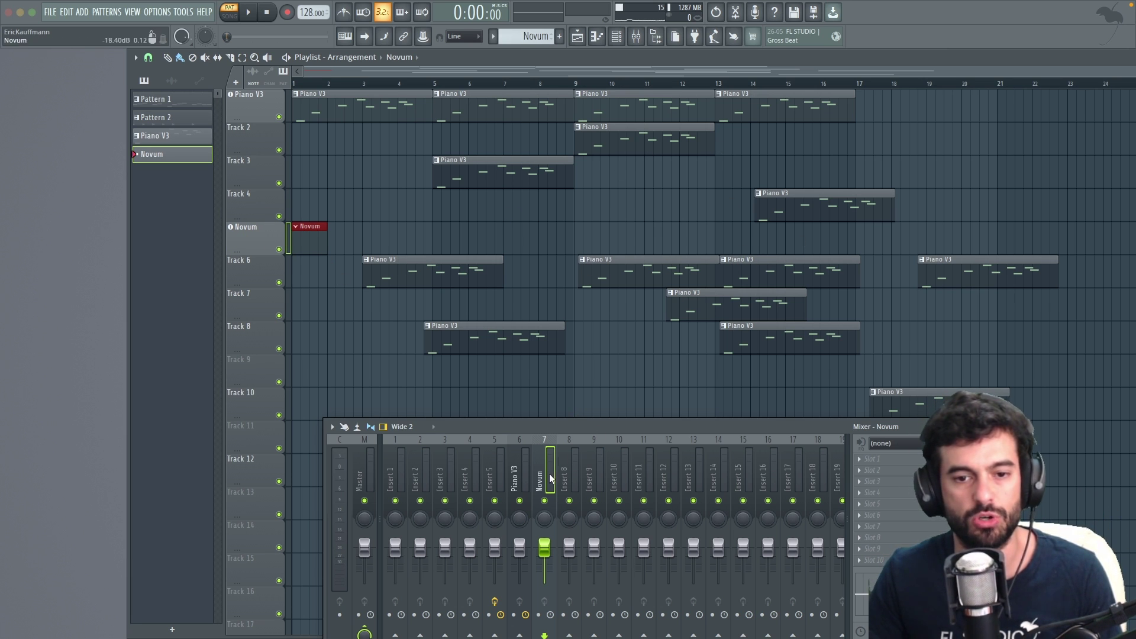
{"action": "left_click_drag", "start_coordinate": [557, 433], "coordinate": [555, 407]}
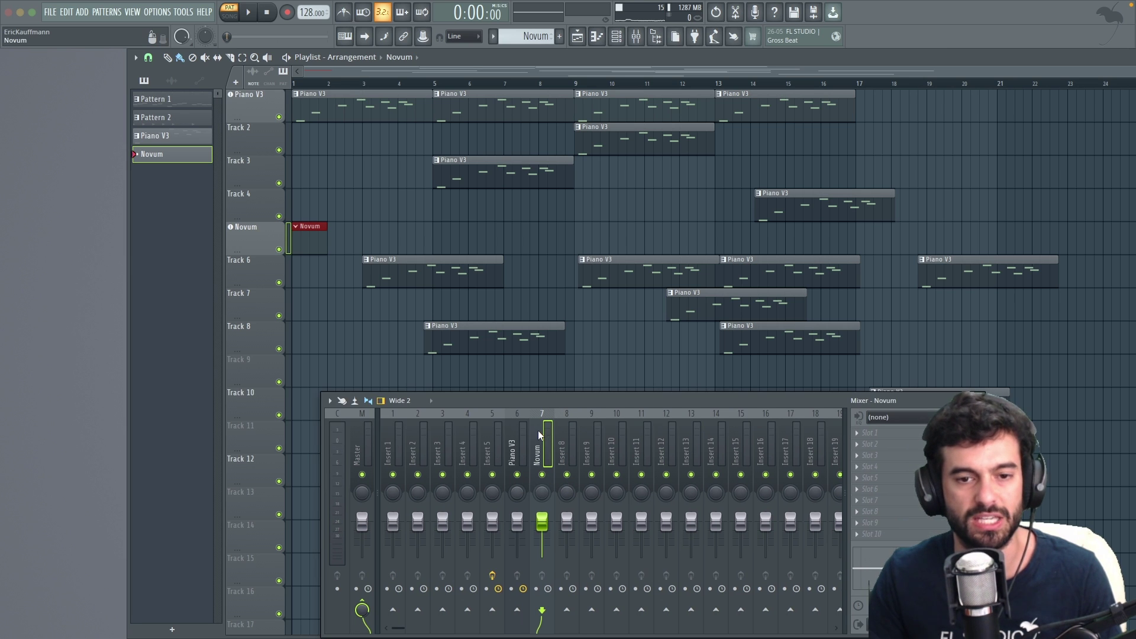
Step: Draw the notes A3, C#4, A3, D4 and A#3 in the Novum pattern's piano roll and close it
{"action": "double_click", "coordinate": [301, 239]}
{"action": "left_click", "coordinate": [136, 239]}
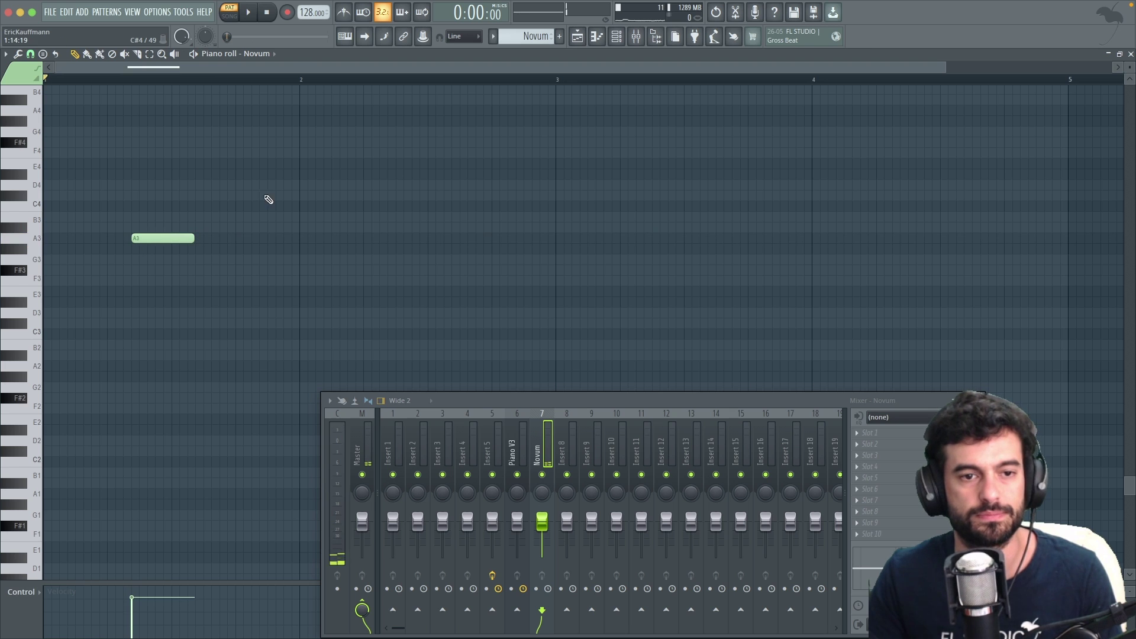
{"action": "left_click", "coordinate": [272, 196]}
{"action": "left_click", "coordinate": [375, 239]}
{"action": "left_click", "coordinate": [471, 185]}
{"action": "left_click", "coordinate": [536, 227]}
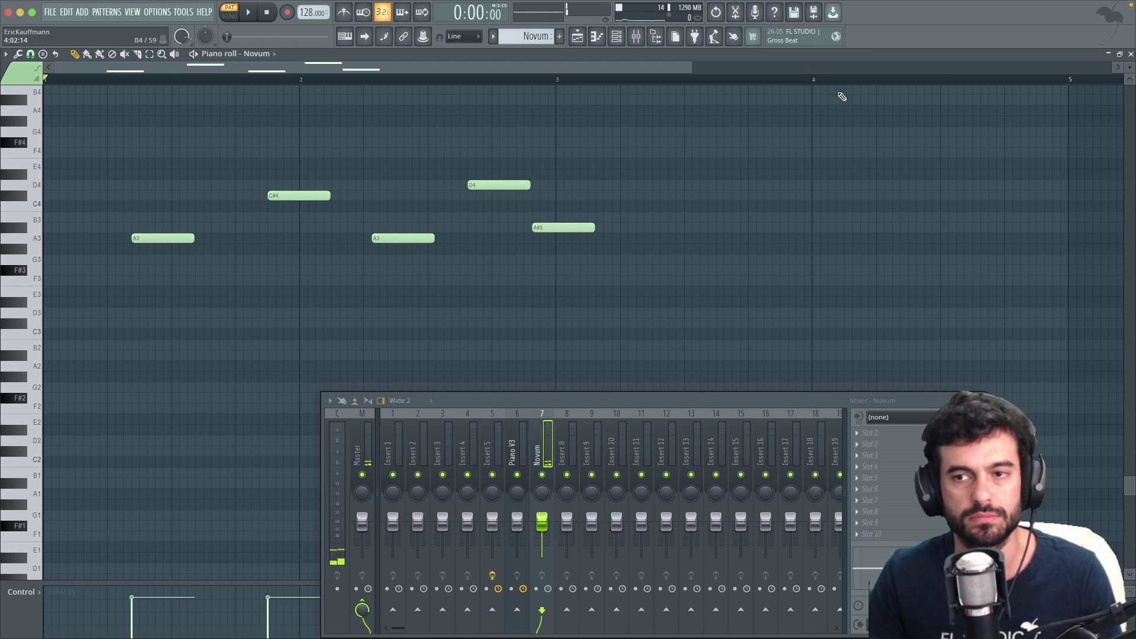
{"action": "left_click", "coordinate": [1119, 55]}
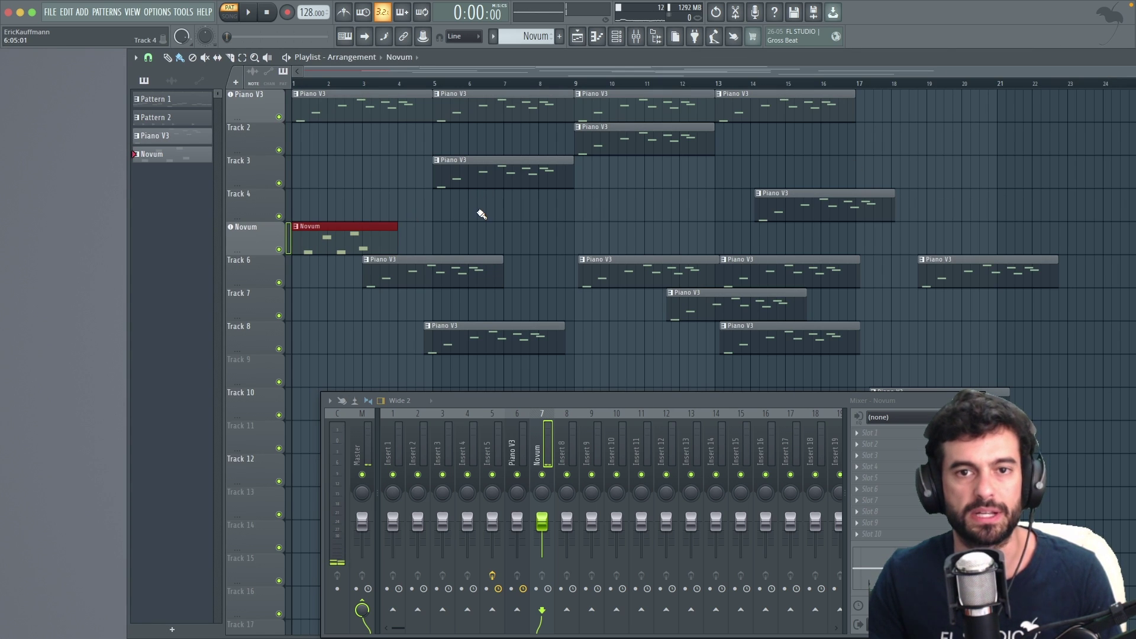
Step: Add 808 Kick steps 1, 10, 16, 22 and 26 to the Novum pattern in the channel rack and close the rack
{"action": "left_click", "coordinate": [616, 36]}
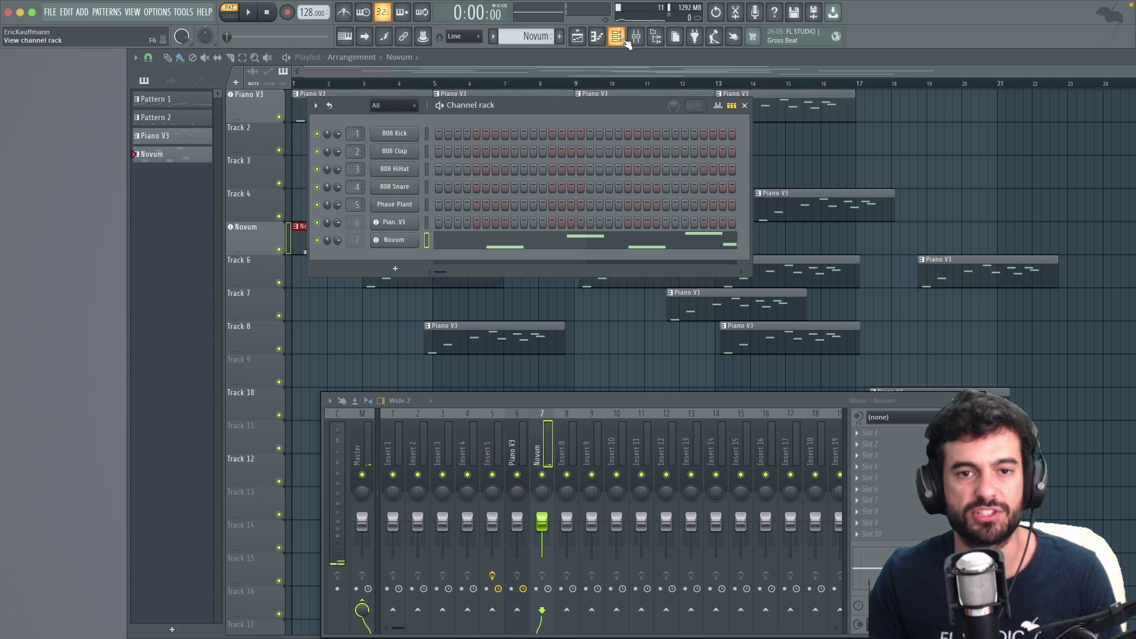
{"action": "left_click", "coordinate": [543, 39]}
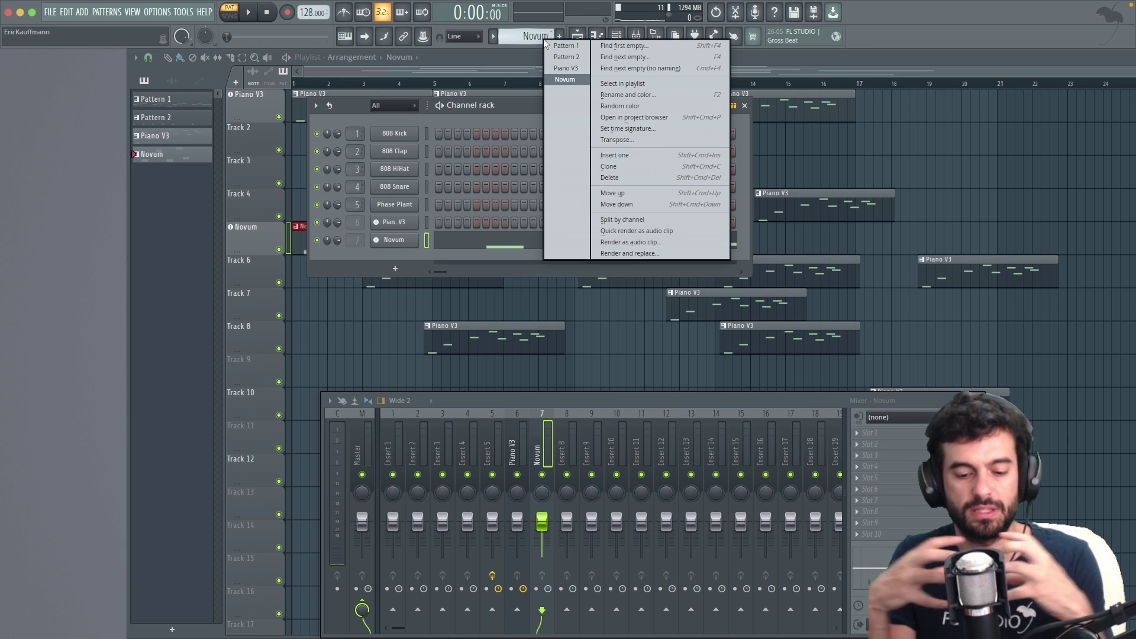
{"action": "left_click", "coordinate": [498, 109]}
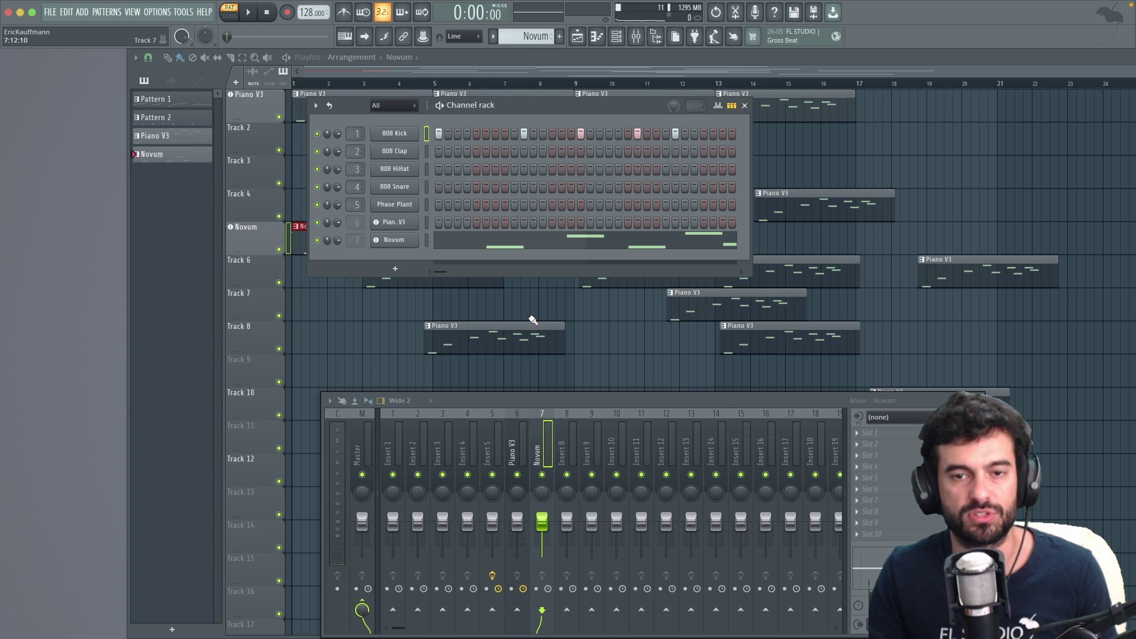
{"action": "left_click", "coordinate": [744, 106]}
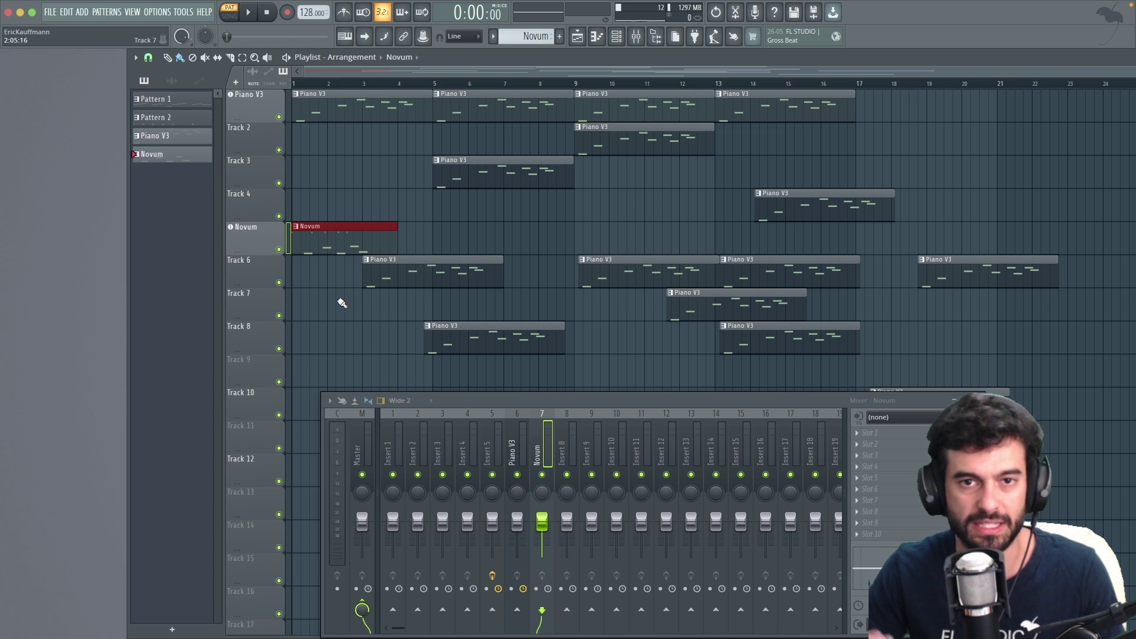
Step: Show the channel rack and add the FL Keys generator from the browser's Fruity list
{"action": "key", "text": "F6"}
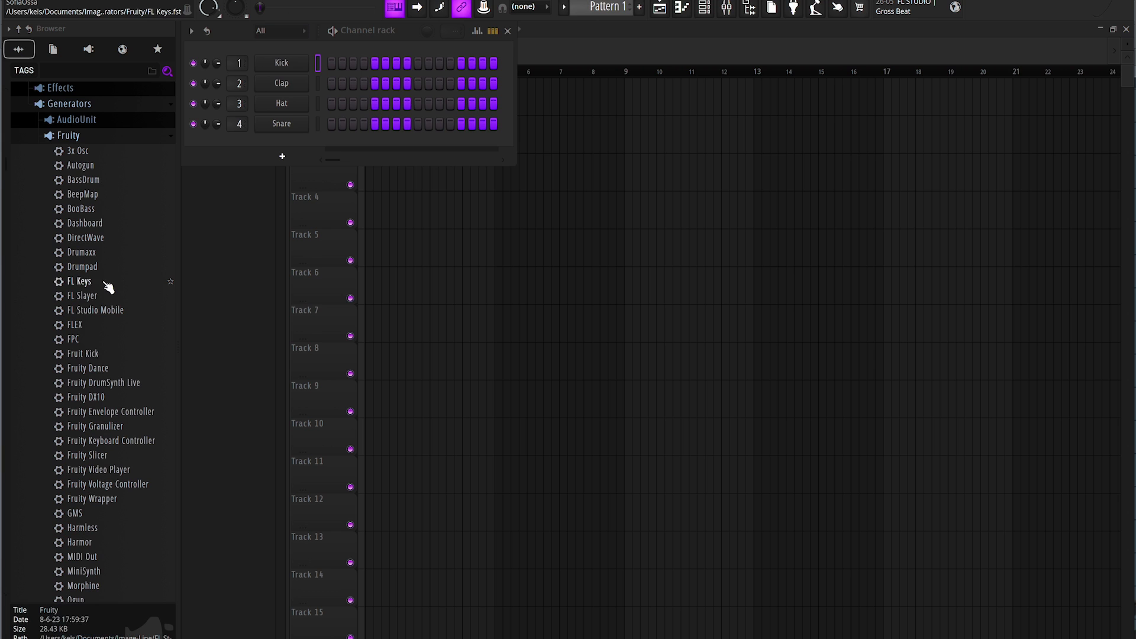
{"action": "left_click_drag", "start_coordinate": [178, 283], "coordinate": [305, 247]}
{"action": "left_click_drag", "start_coordinate": [555, 201], "coordinate": [581, 288]}
{"action": "left_click", "coordinate": [563, 171]}
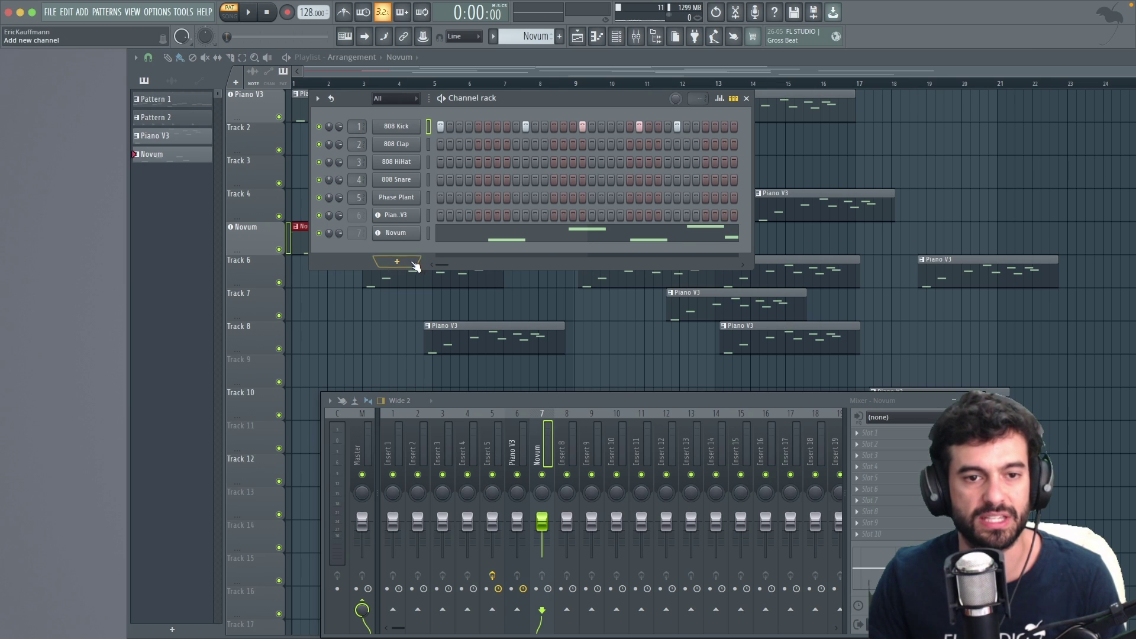
Step: Add a second Phase Plant channel, close its plugin window and the channel rack, and move the mixer higher
{"action": "left_click", "coordinate": [398, 262]}
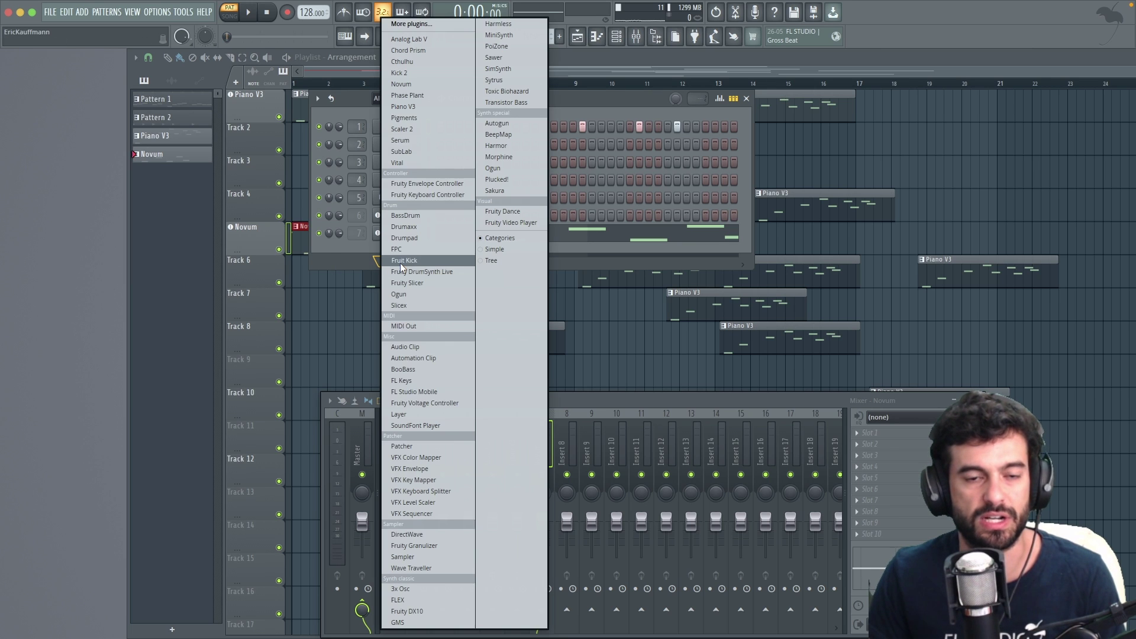
{"action": "left_click", "coordinate": [423, 96]}
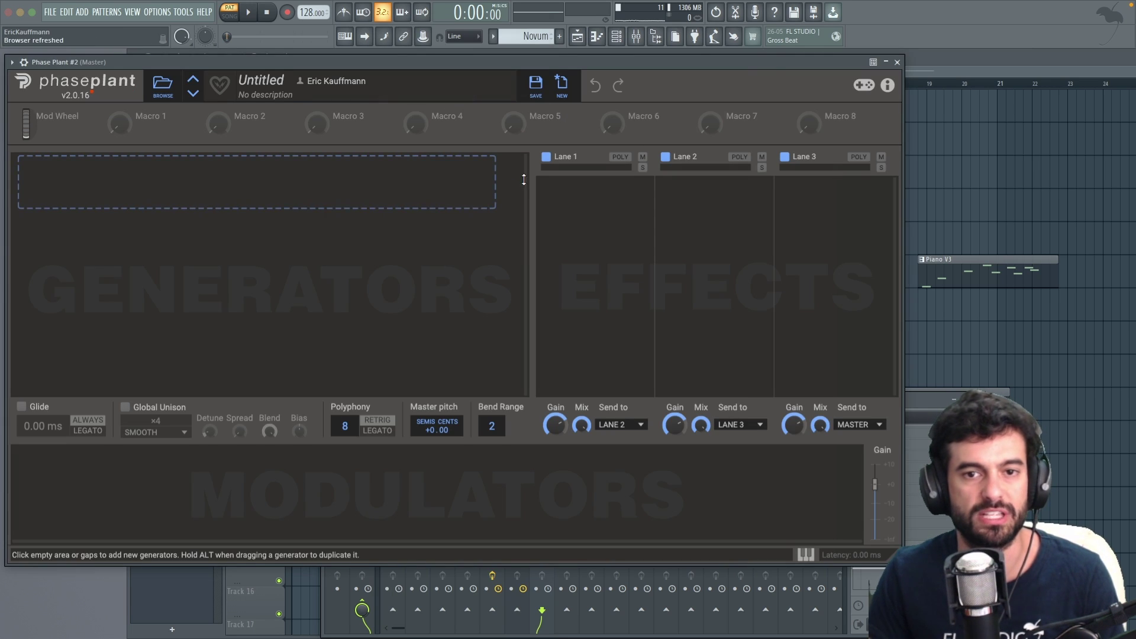
{"action": "left_click", "coordinate": [897, 62]}
{"action": "left_click_drag", "start_coordinate": [562, 402], "coordinate": [545, 329]}
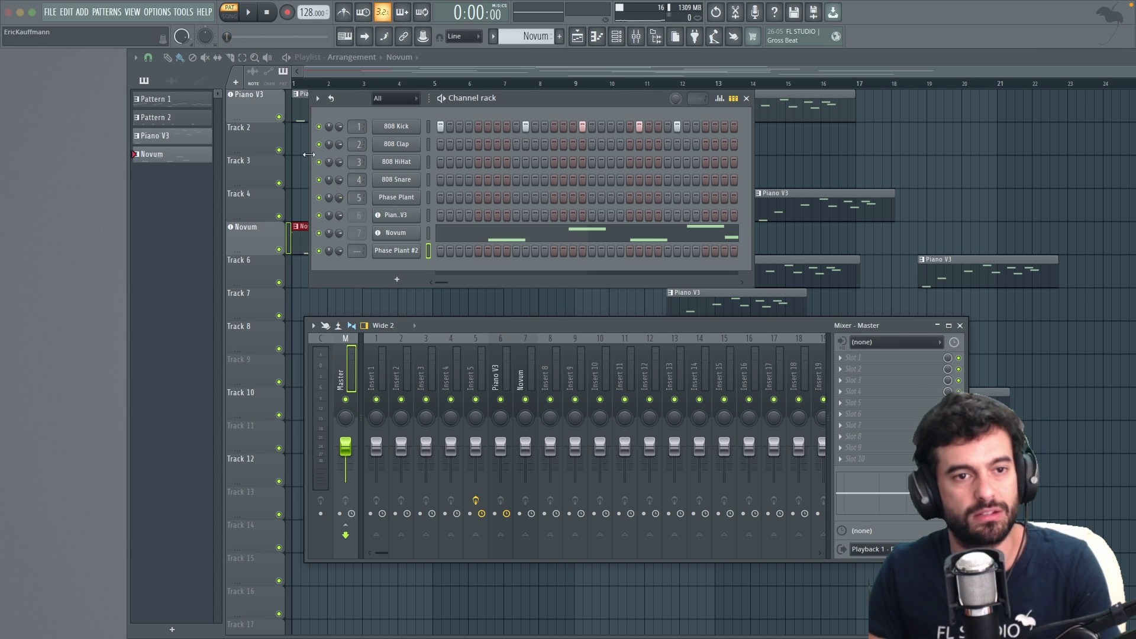
{"action": "left_click", "coordinate": [746, 98]}
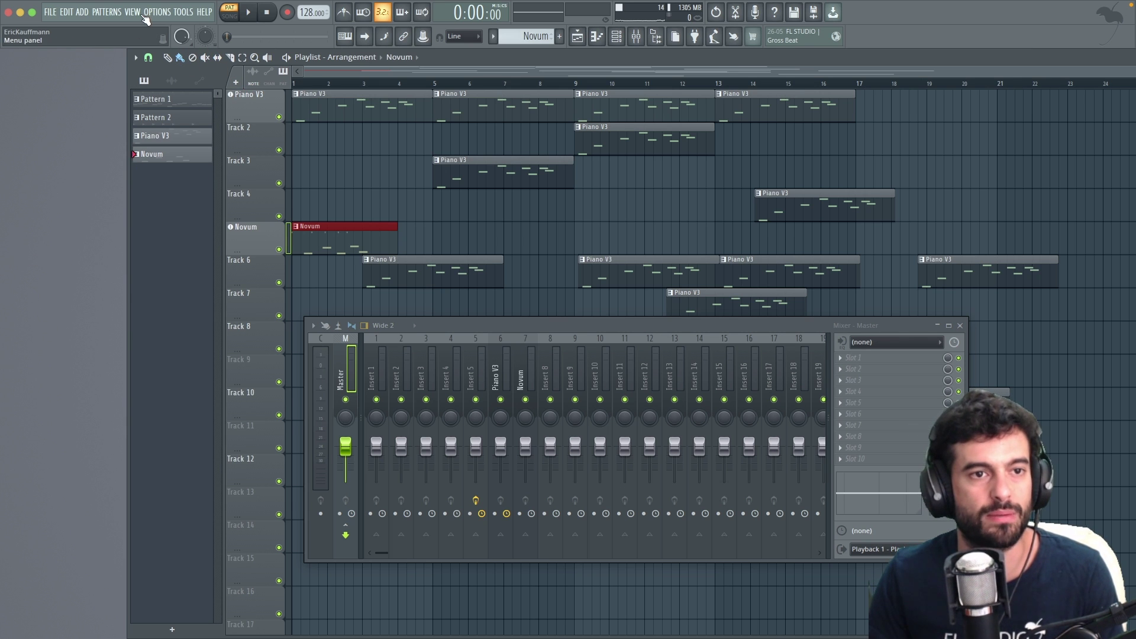
Step: Show the browser, expand the Plugin database's Effects category and look through the effect plugins and sound folders
{"action": "left_click", "coordinate": [143, 15]}
{"action": "left_click", "coordinate": [143, 76]}
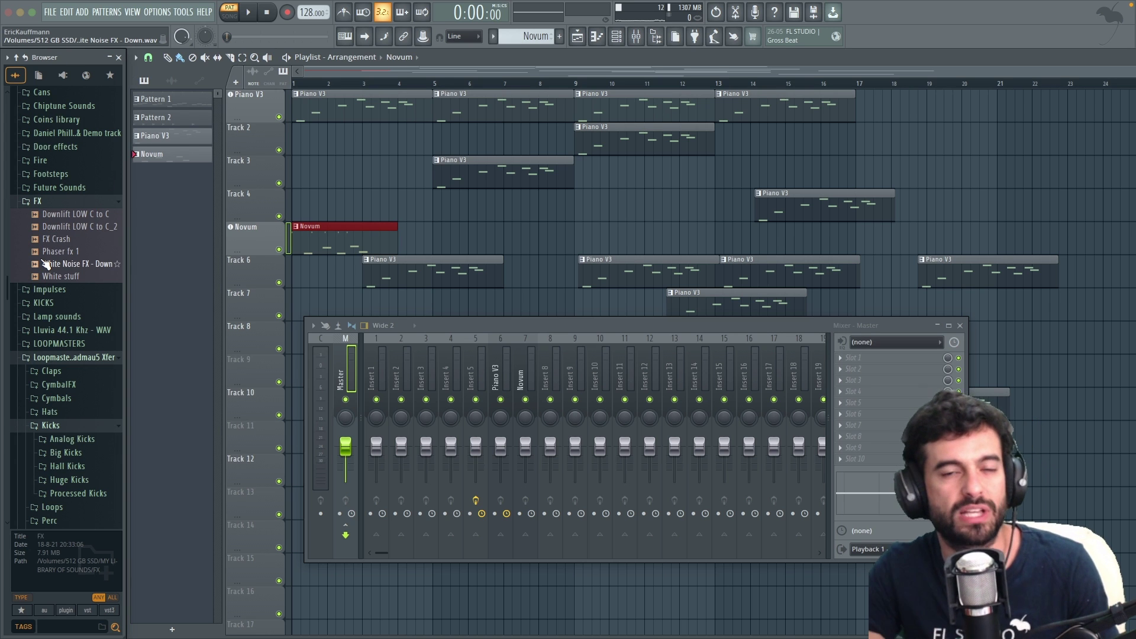
{"action": "scroll", "coordinate": [40, 271], "scroll_direction": "up", "scroll_amount": 3}
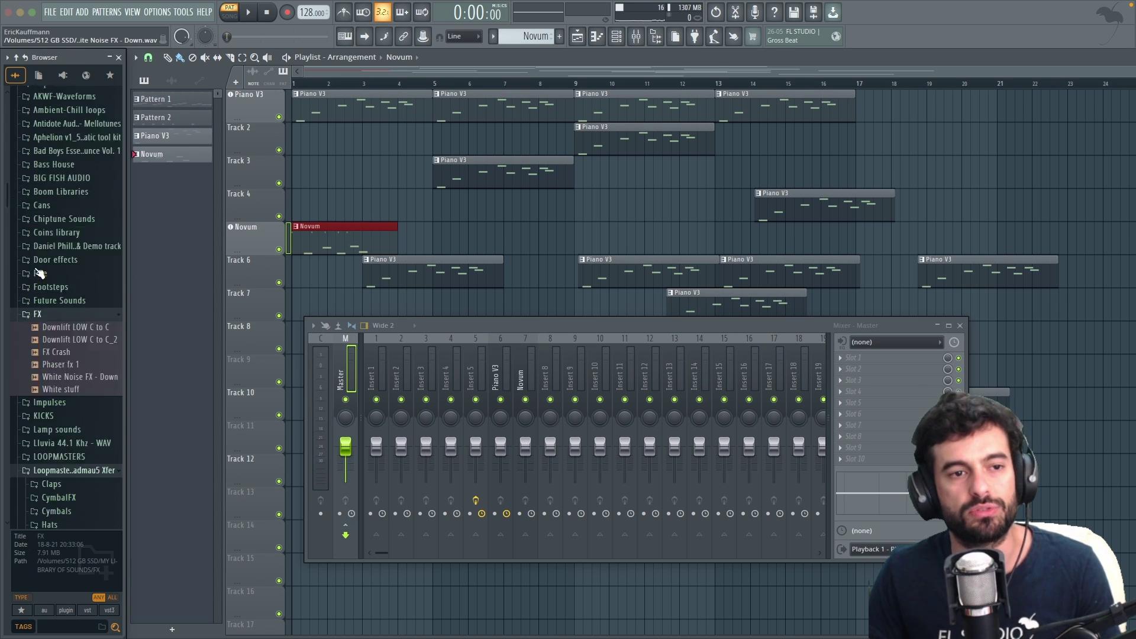
{"action": "scroll", "coordinate": [40, 272], "scroll_direction": "up", "scroll_amount": 10}
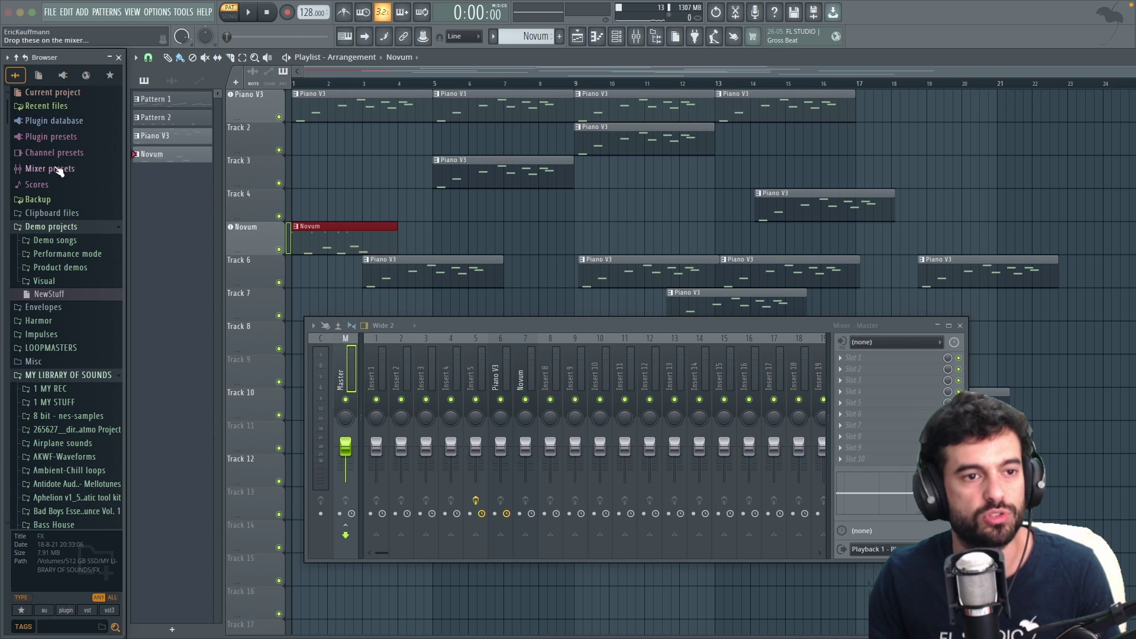
{"action": "left_click", "coordinate": [59, 120]}
{"action": "left_click", "coordinate": [57, 134]}
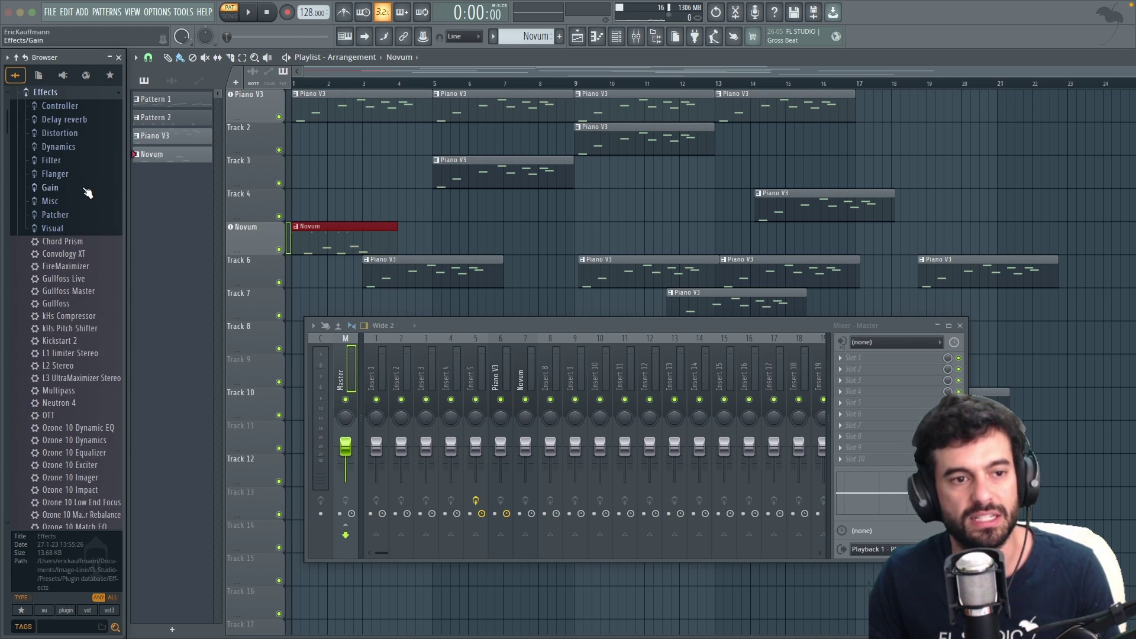
{"action": "scroll", "coordinate": [67, 265], "scroll_direction": "down", "scroll_amount": 5}
{"action": "scroll", "coordinate": [66, 263], "scroll_direction": "down", "scroll_amount": 20}
{"action": "scroll", "coordinate": [64, 413], "scroll_direction": "up", "scroll_amount": 20}
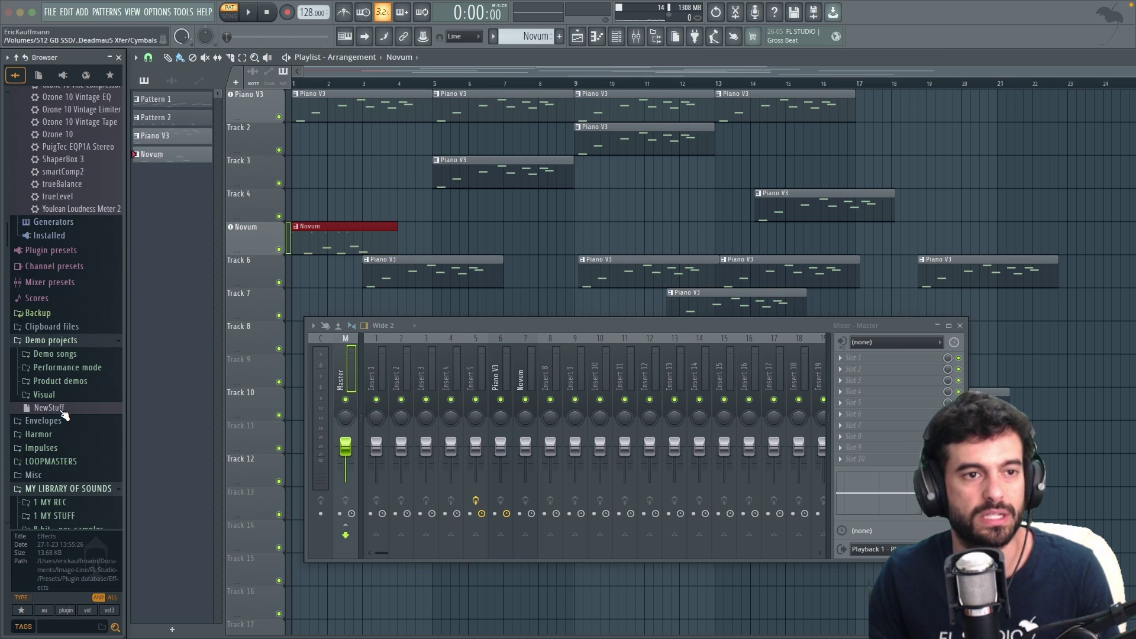
{"action": "left_click", "coordinate": [236, 83]}
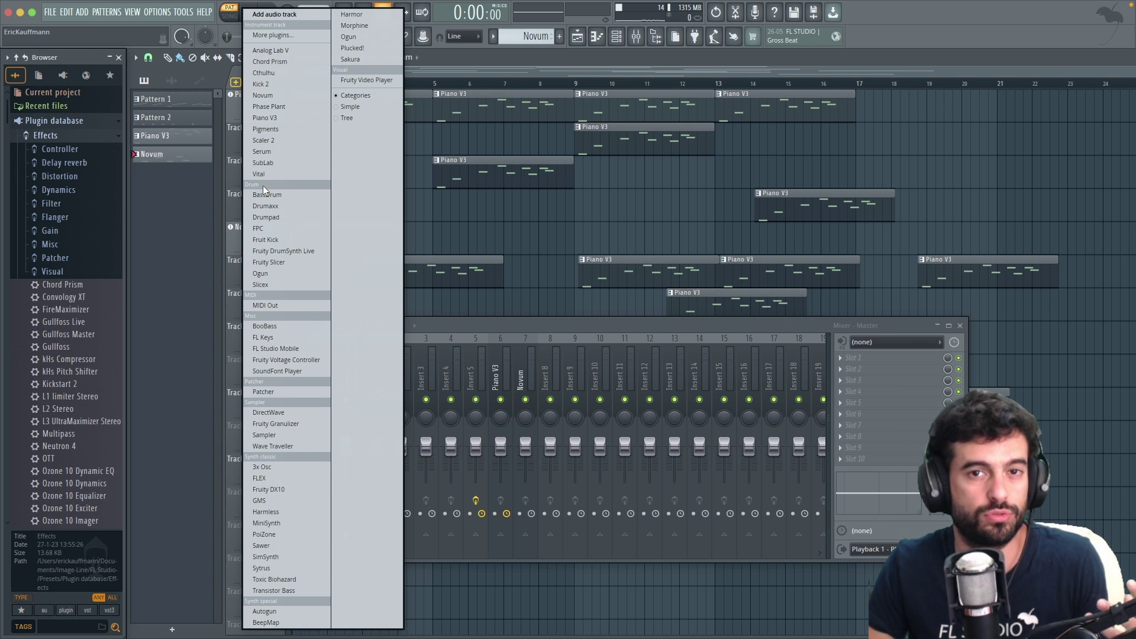
{"action": "left_click", "coordinate": [499, 328]}
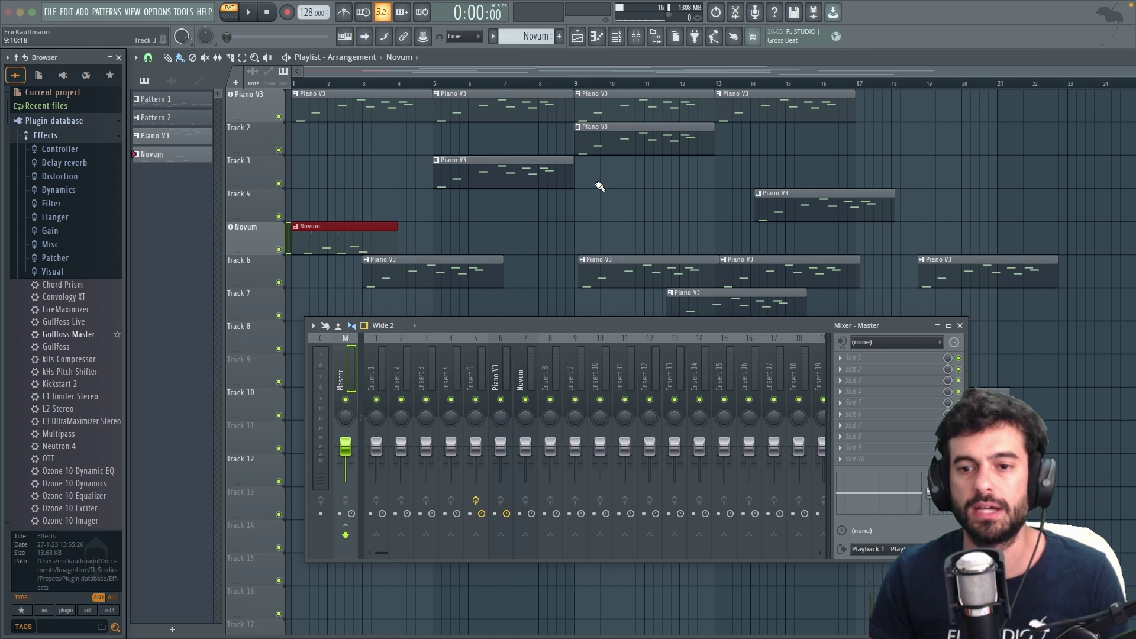
Step: Close the mixer and delete every Piano V3 and Novum clip from the playlist
{"action": "left_click", "coordinate": [959, 326]}
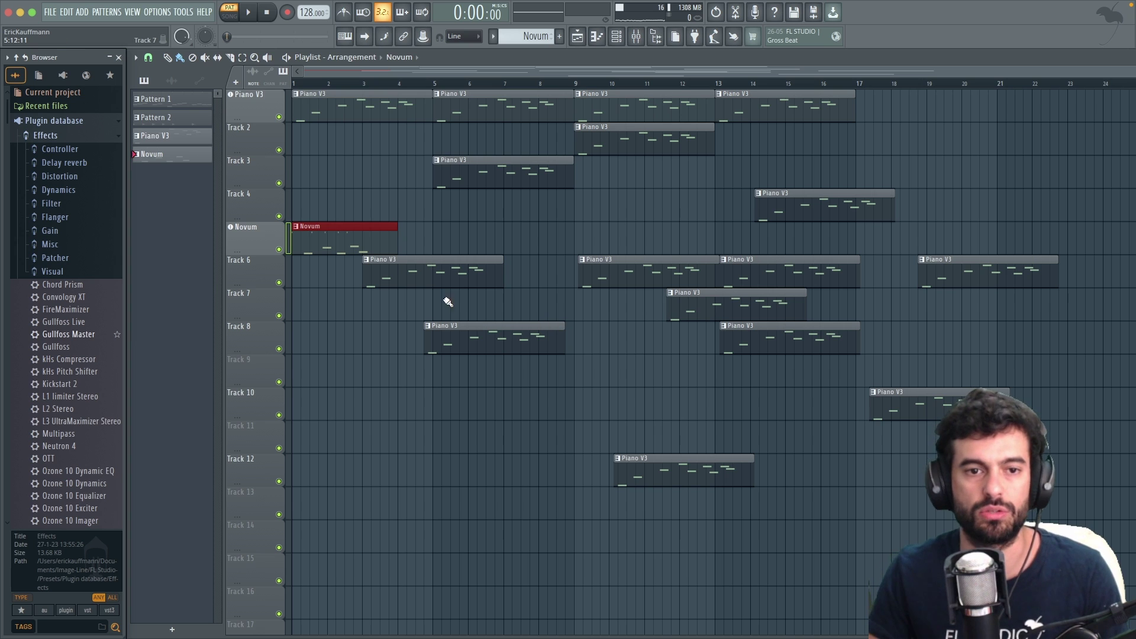
{"action": "right_click", "coordinate": [347, 111]}
{"action": "right_click", "coordinate": [503, 107]}
{"action": "right_click", "coordinate": [651, 100]}
{"action": "right_click", "coordinate": [760, 113]}
{"action": "right_click", "coordinate": [680, 139]}
{"action": "right_click", "coordinate": [524, 172]}
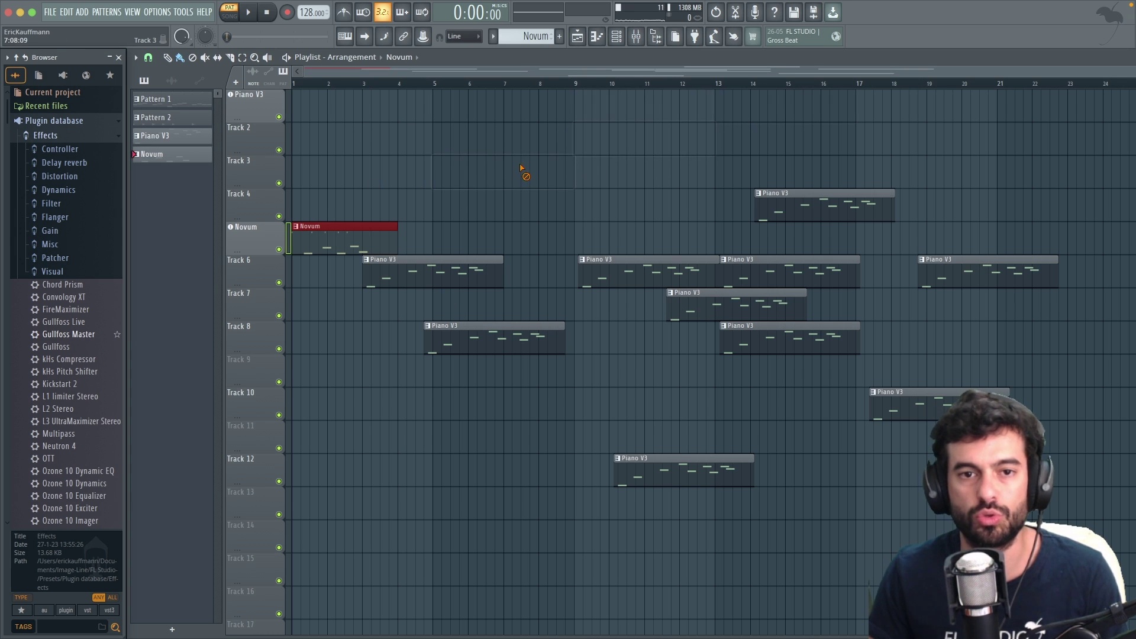
{"action": "right_click", "coordinate": [379, 239]}
{"action": "right_click", "coordinate": [526, 343]}
{"action": "right_click", "coordinate": [657, 471]}
{"action": "right_click", "coordinate": [686, 307]}
{"action": "right_click", "coordinate": [681, 273]}
{"action": "right_click", "coordinate": [754, 274]}
{"action": "right_click", "coordinate": [764, 338]}
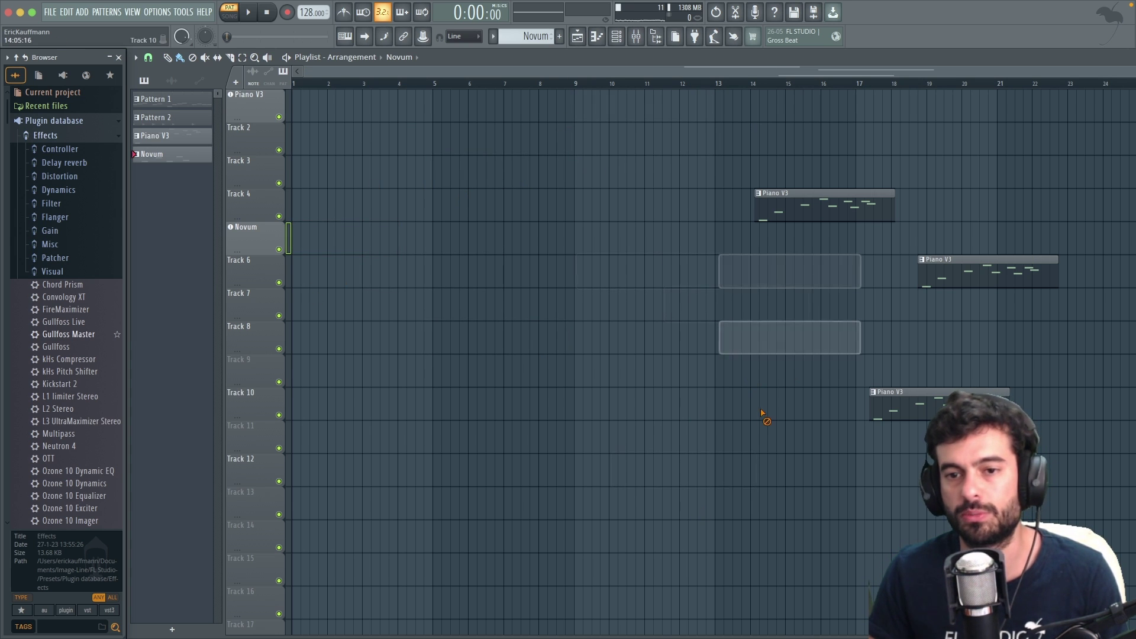
{"action": "right_click", "coordinate": [845, 210]}
{"action": "right_click", "coordinate": [952, 273]}
{"action": "right_click", "coordinate": [902, 405]}
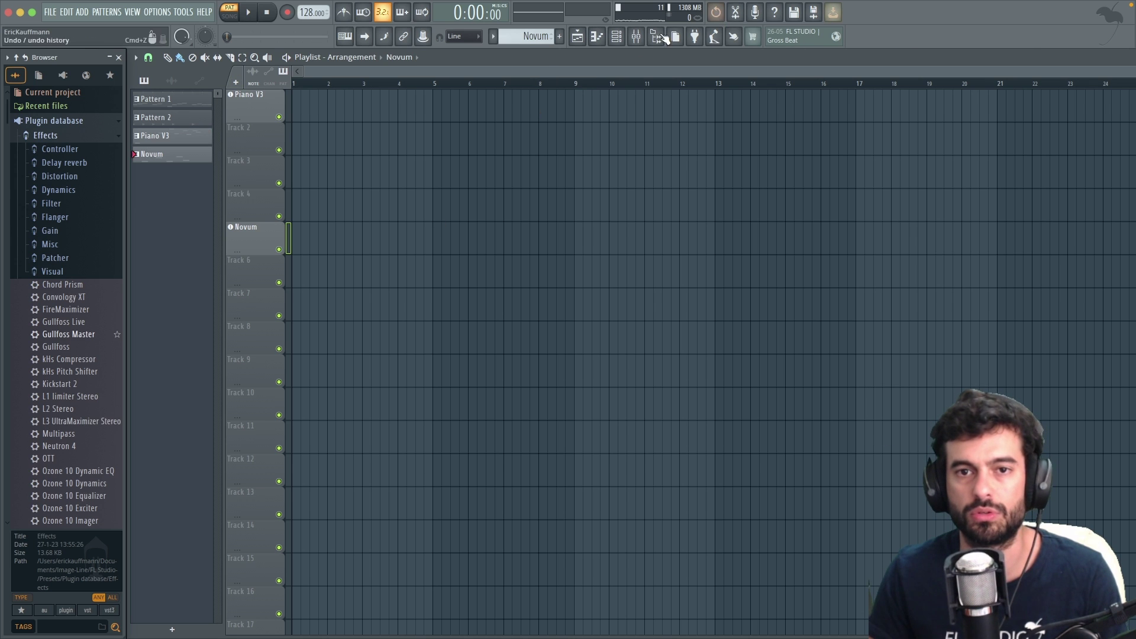
Step: Place a Pattern 1 clip at bar 1 of the Piano V3 track and play it back briefly
{"action": "scroll", "coordinate": [538, 37], "scroll_direction": "up", "scroll_amount": 3}
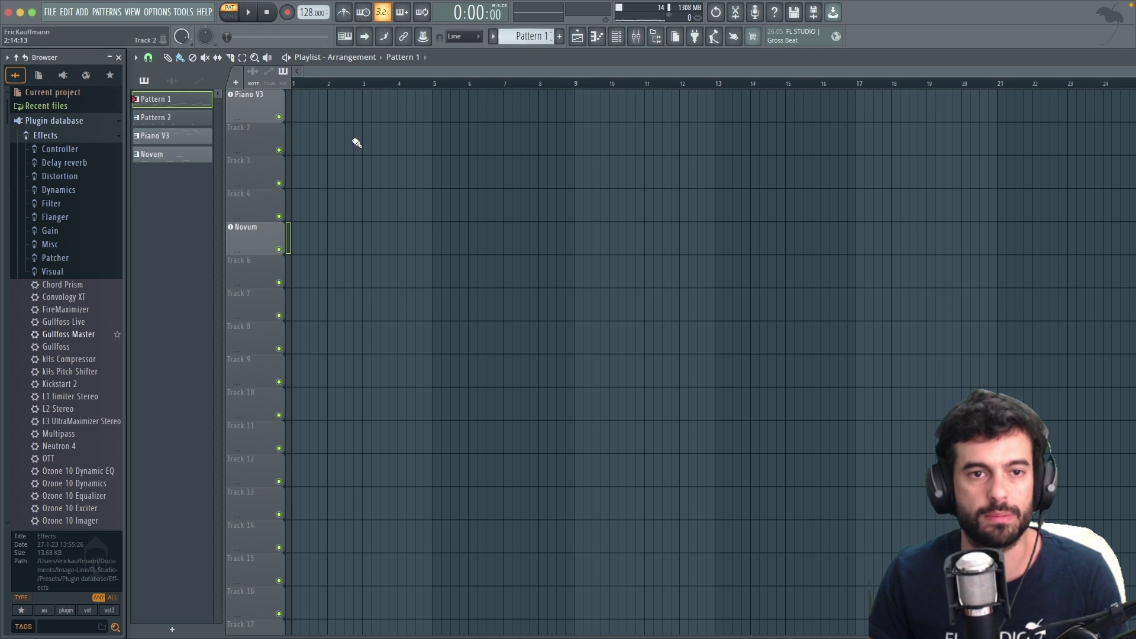
{"action": "left_click", "coordinate": [323, 117]}
{"action": "scroll", "coordinate": [350, 117], "scroll_direction": "up", "scroll_amount": 4}
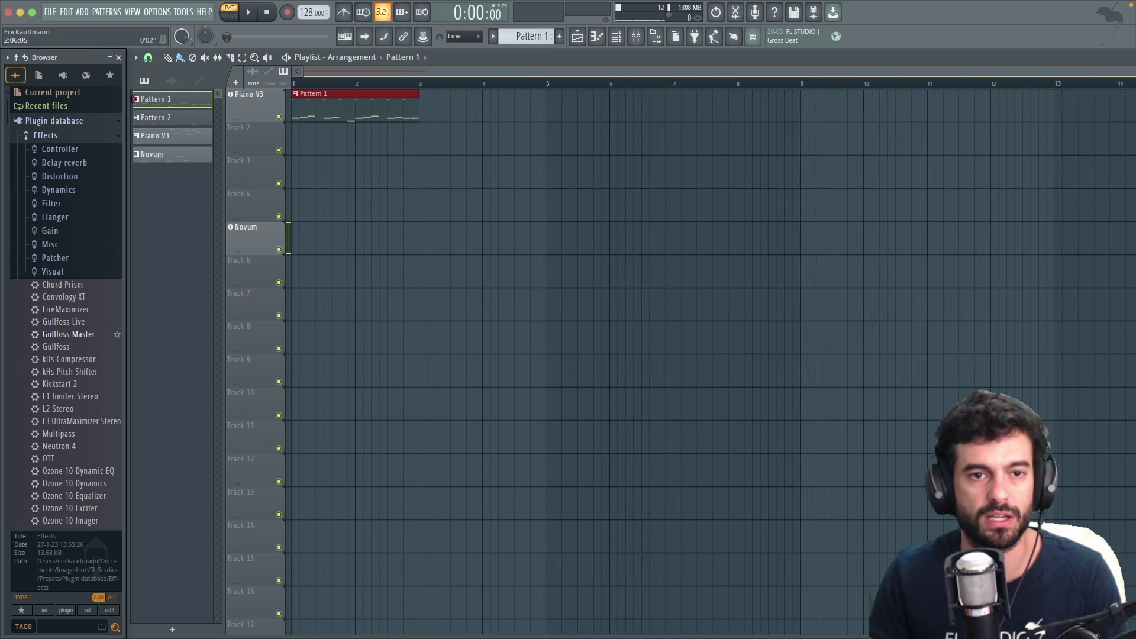
{"action": "scroll", "coordinate": [414, 116], "scroll_direction": "up", "scroll_amount": 1}
{"action": "key", "text": "space"}
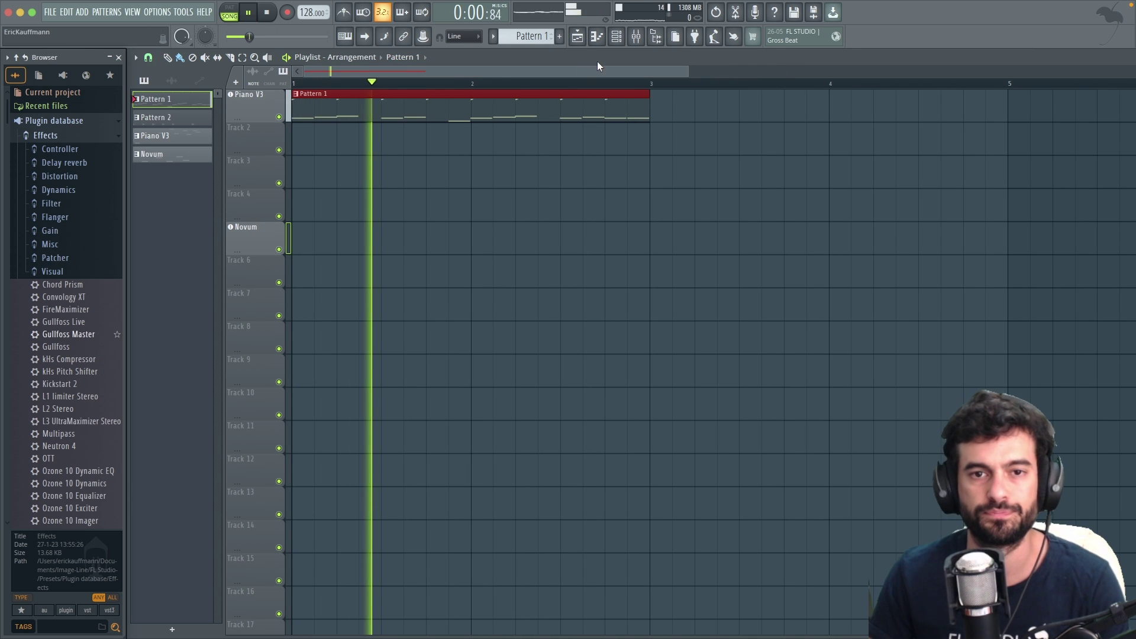
{"action": "key", "text": "space"}
Step: Open the Phase Plant plugin from the channel rack and list its parameters in the browser
{"action": "left_click", "coordinate": [616, 36]}
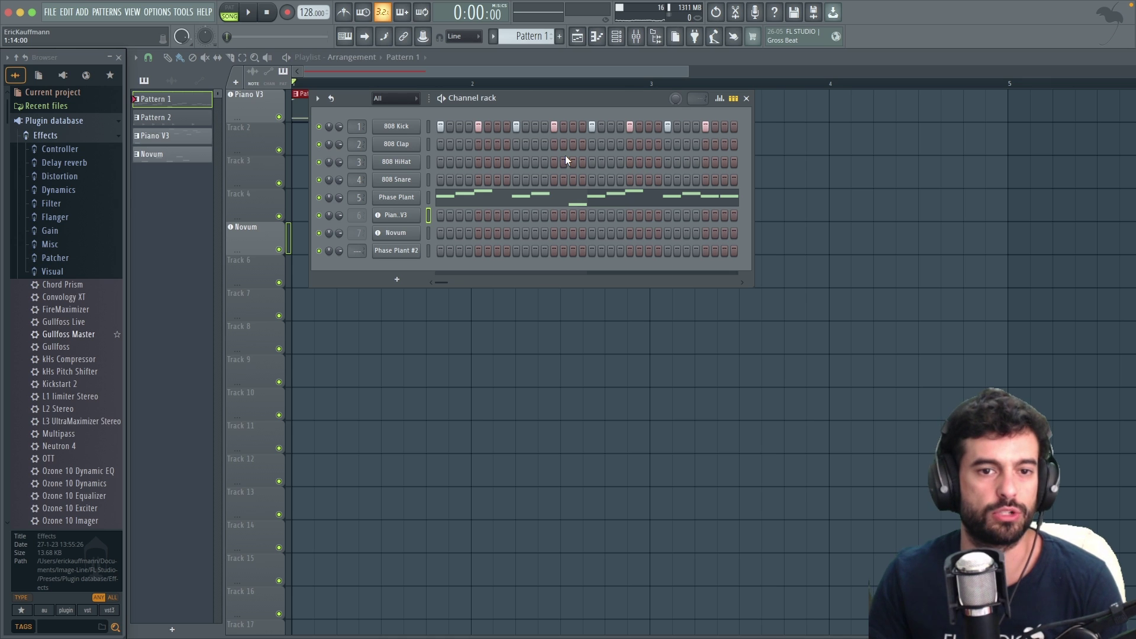
{"action": "left_click", "coordinate": [408, 198]}
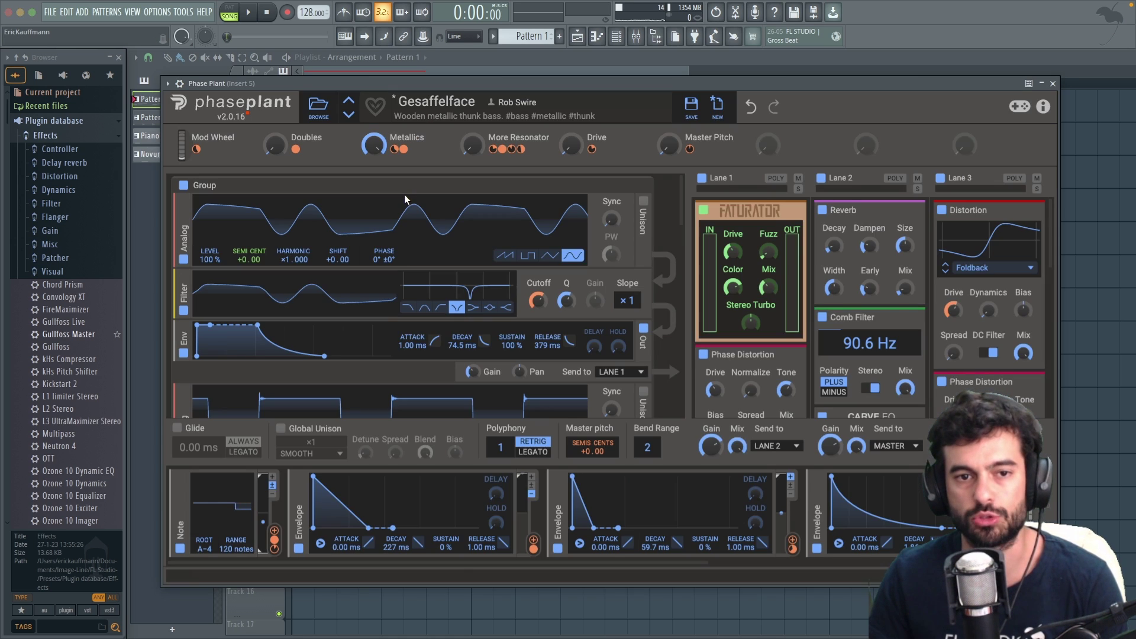
{"action": "left_click_drag", "start_coordinate": [275, 83], "coordinate": [397, 79]}
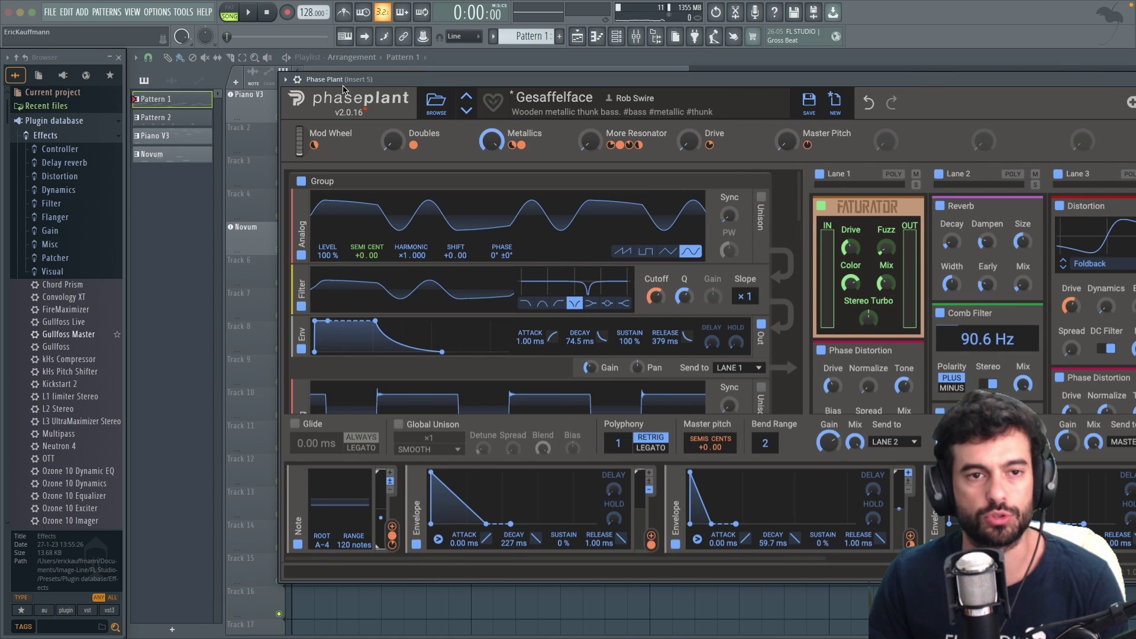
{"action": "left_click", "coordinate": [287, 81]}
{"action": "left_click", "coordinate": [286, 80]}
{"action": "left_click", "coordinate": [287, 81]}
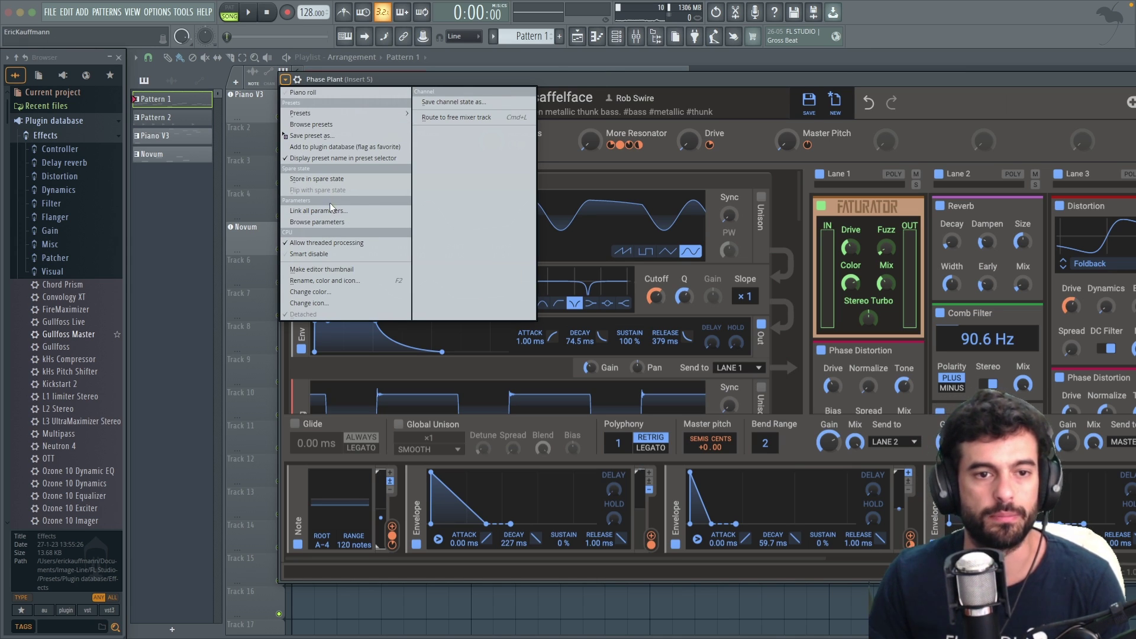
{"action": "left_click", "coordinate": [328, 221]}
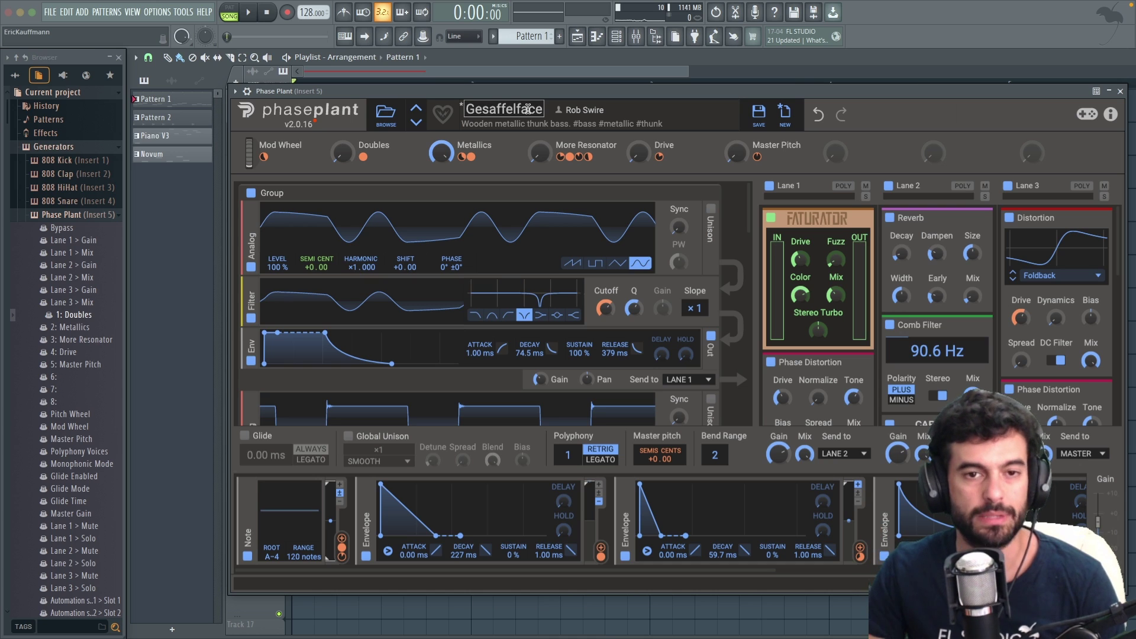
Step: Create an automation clip for Phase Plant's Metallics parameter and close the plugin window
{"action": "left_click", "coordinate": [441, 153]}
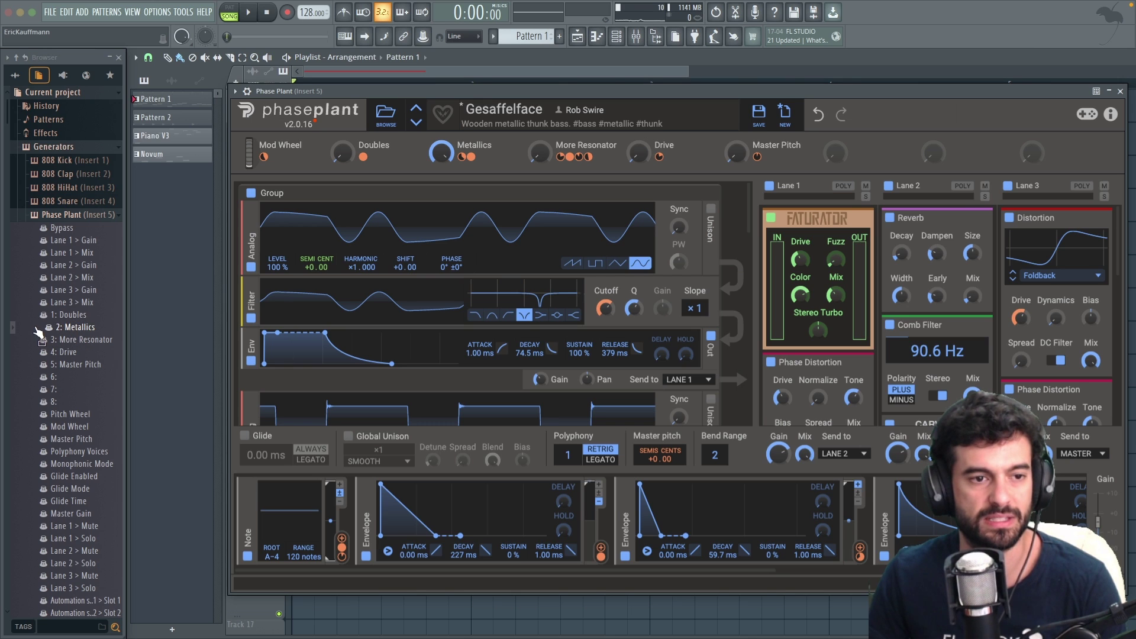
{"action": "right_click", "coordinate": [74, 329]}
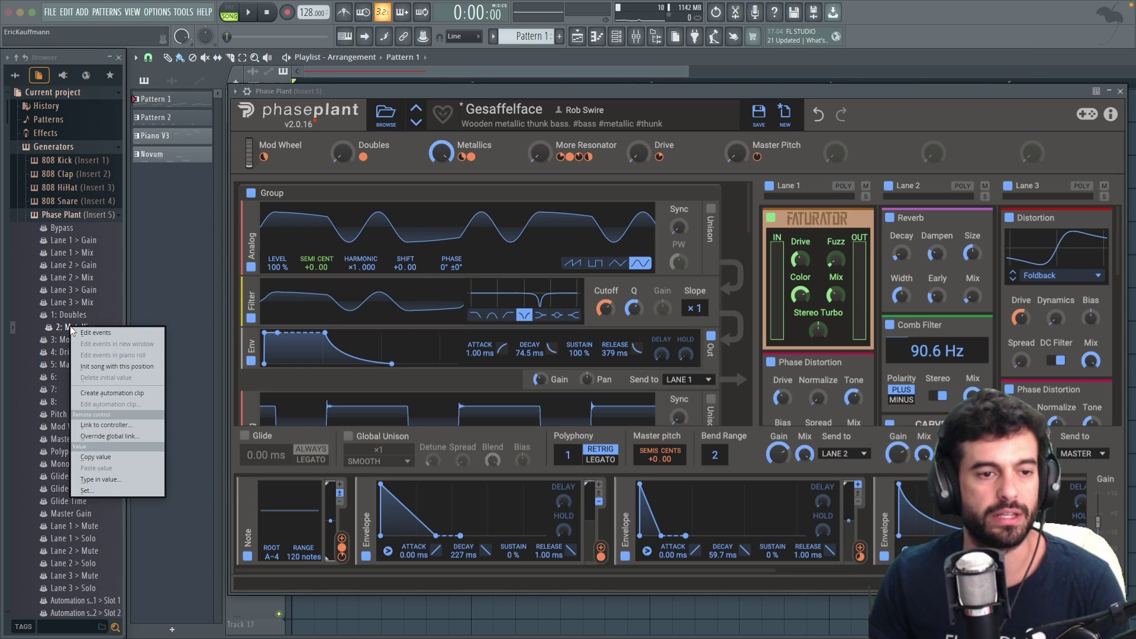
{"action": "left_click", "coordinate": [105, 394]}
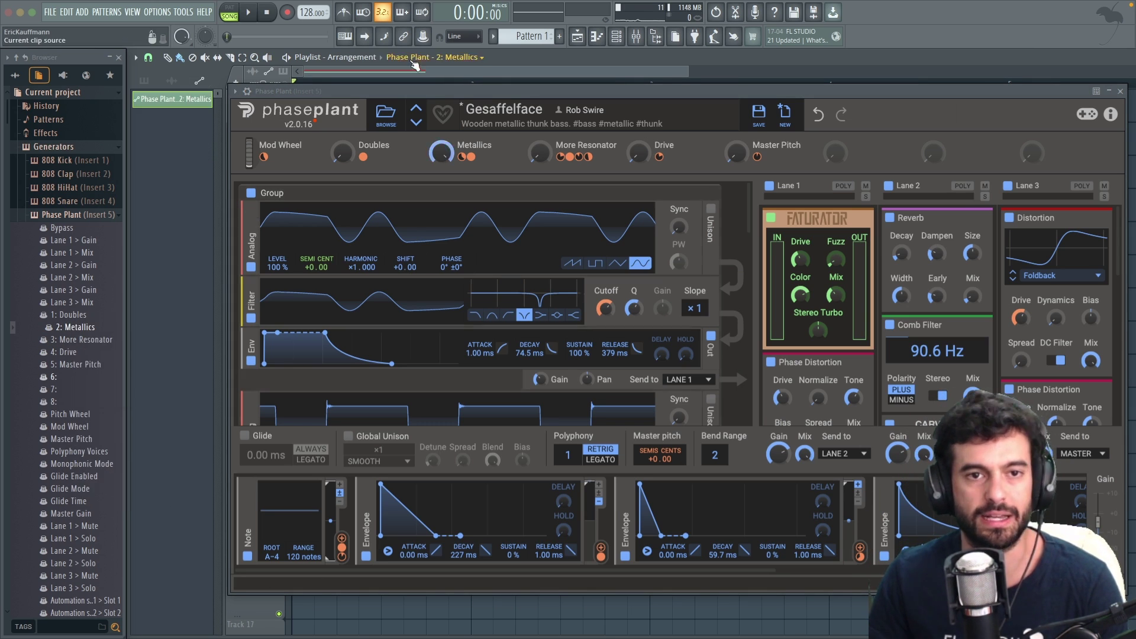
{"action": "left_click", "coordinate": [1120, 91]}
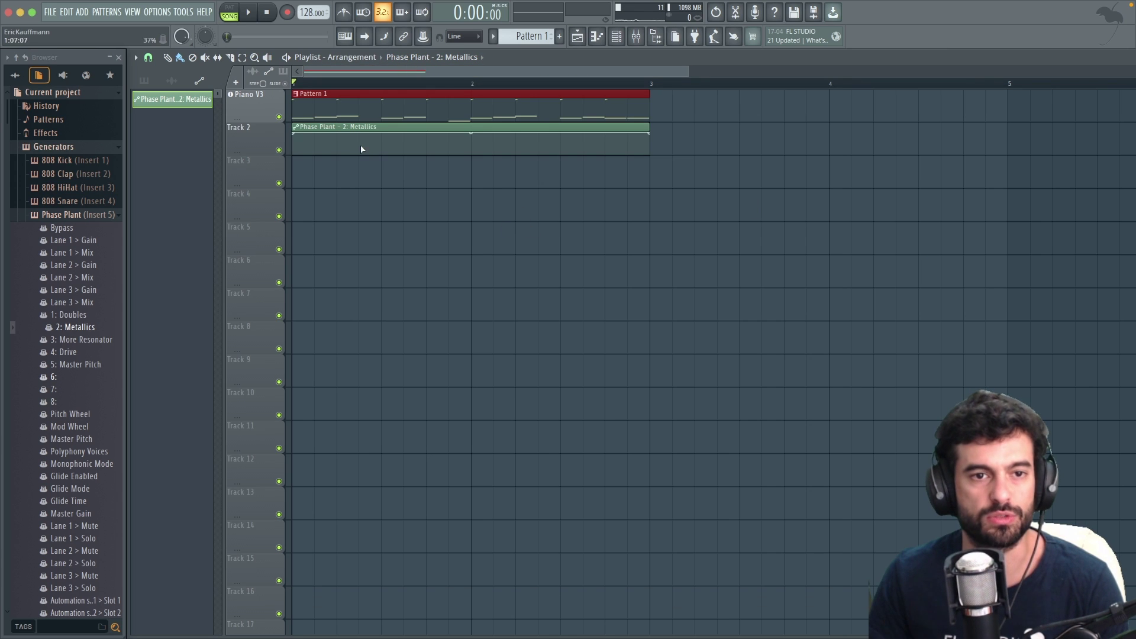
Step: Lower the first point of the Metallics automation clip to 0% and play the arrangement
{"action": "left_click", "coordinate": [295, 135]}
{"action": "left_click_drag", "start_coordinate": [296, 136], "coordinate": [287, 168]}
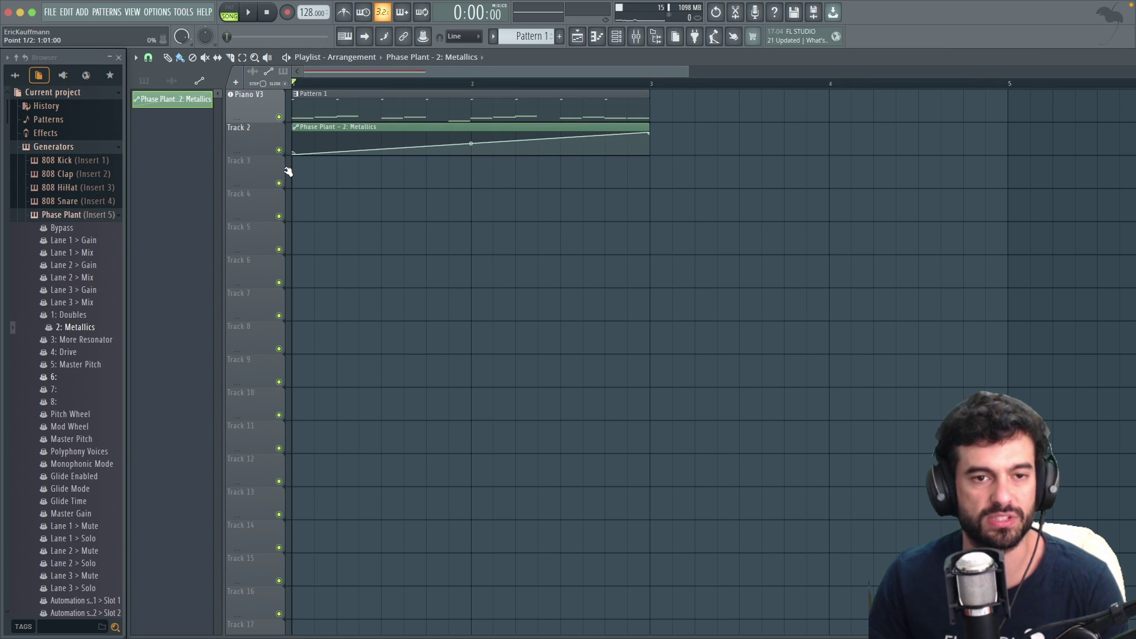
{"action": "key", "text": "space"}
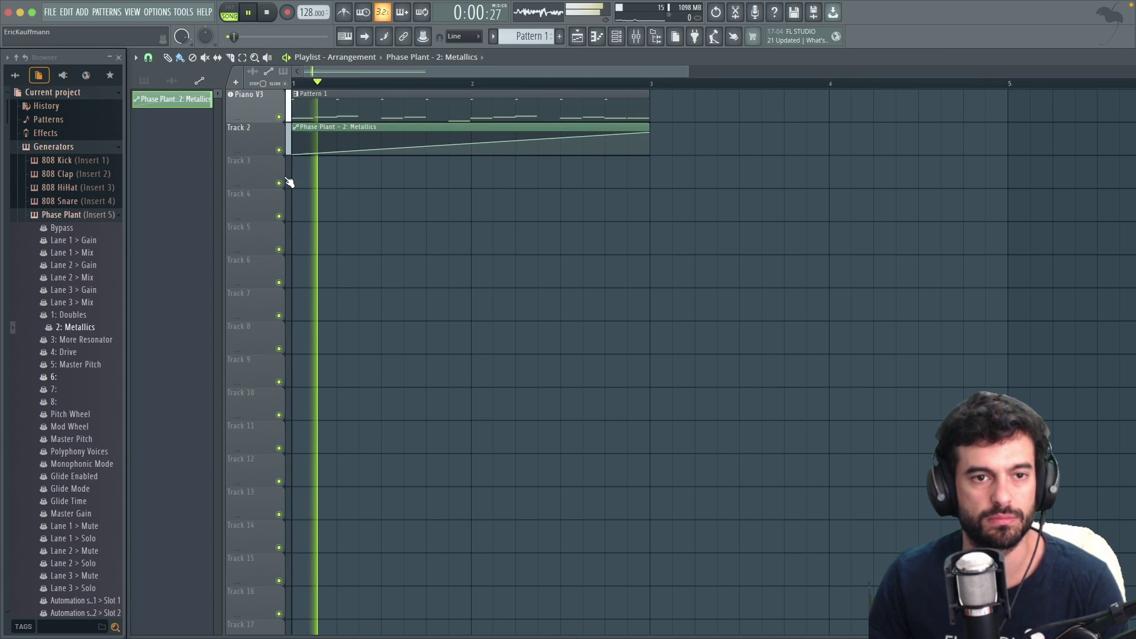
Step: Check the channel rack's channel group filter during playback and close the rack
{"action": "left_click", "coordinate": [616, 36]}
{"action": "left_click", "coordinate": [393, 99]}
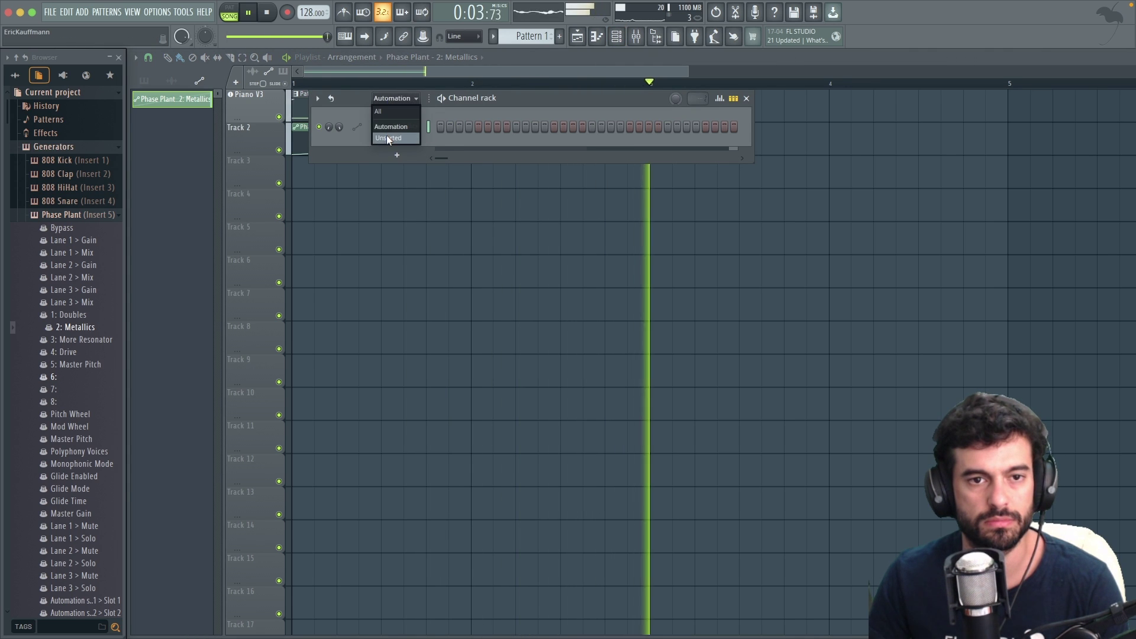
{"action": "left_click", "coordinate": [406, 70]}
{"action": "left_click", "coordinate": [616, 36]}
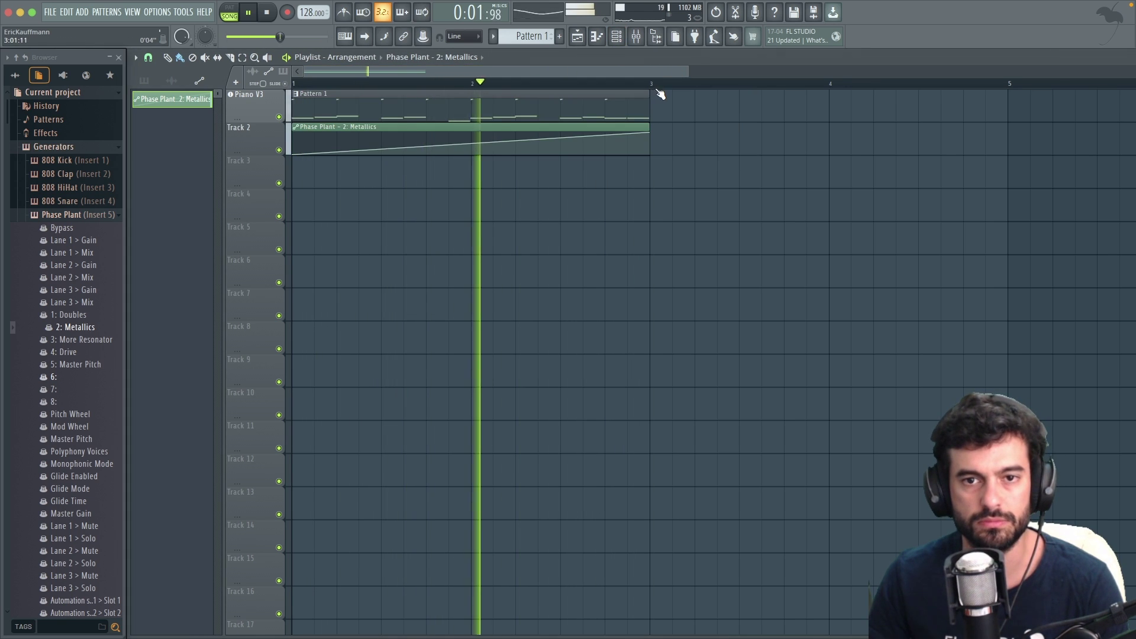
Step: Place a second Pattern 1 clip at bar 3 and add two points on the rising ramp of the Metallics automation, playing the result
{"action": "left_click", "coordinate": [682, 106]}
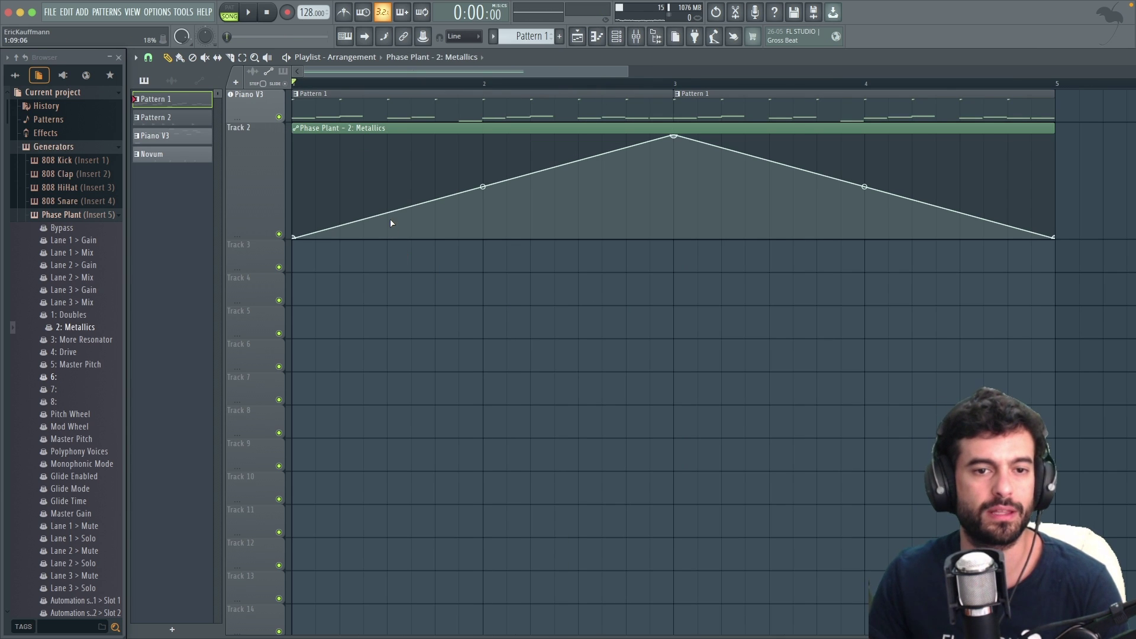
{"action": "right_click", "coordinate": [388, 216]}
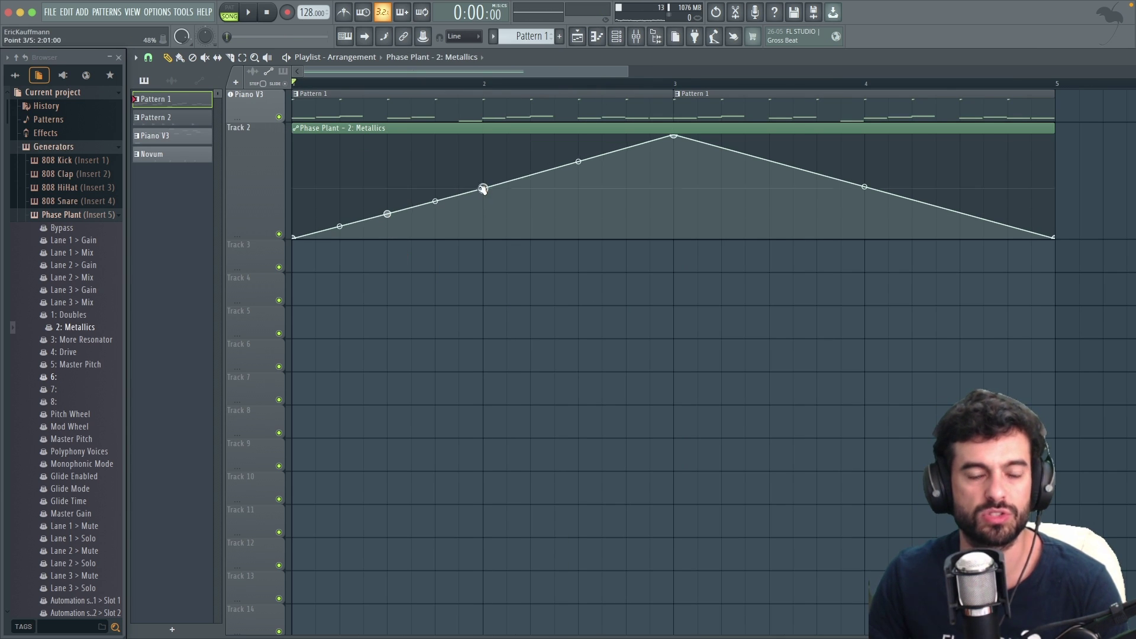
{"action": "left_click_drag", "start_coordinate": [388, 211], "coordinate": [387, 212]}
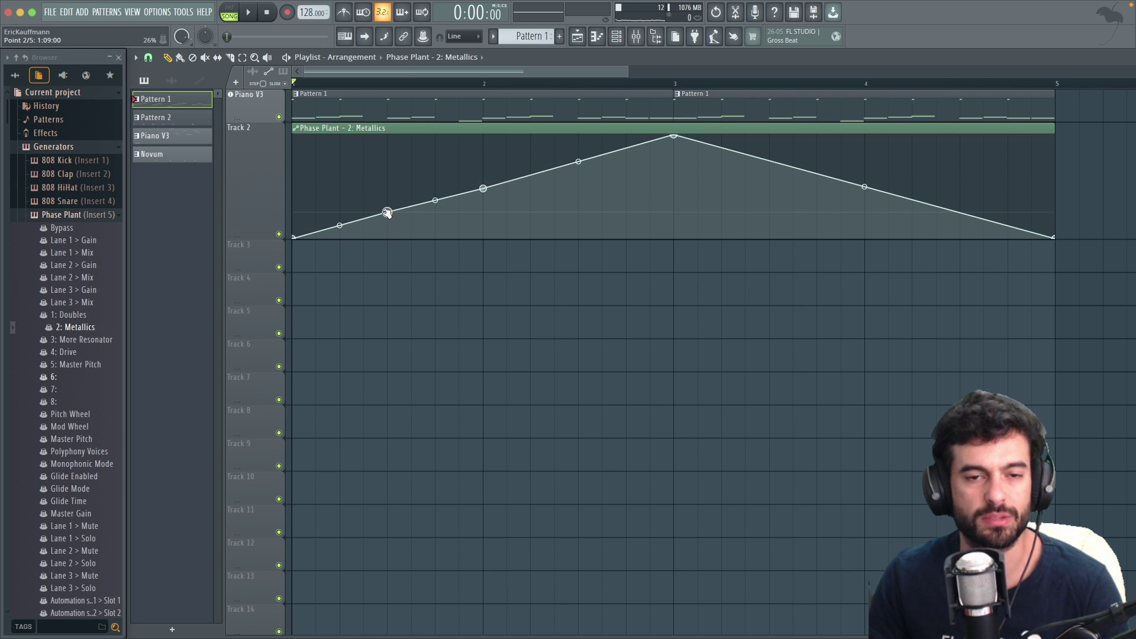
{"action": "right_click", "coordinate": [483, 186]}
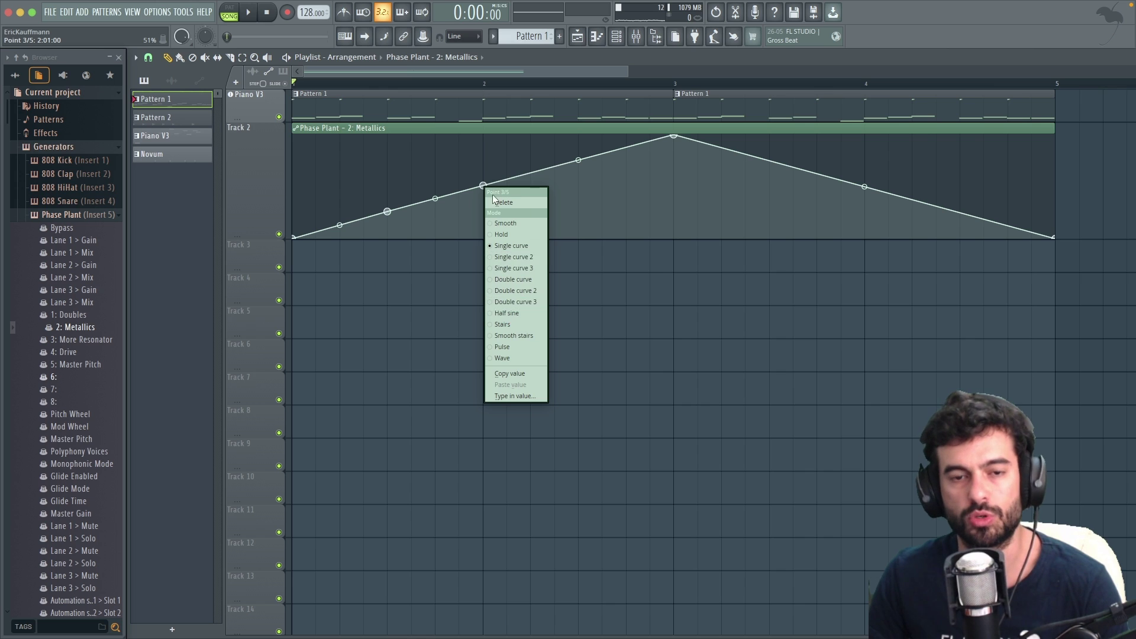
{"action": "left_click", "coordinate": [481, 154]}
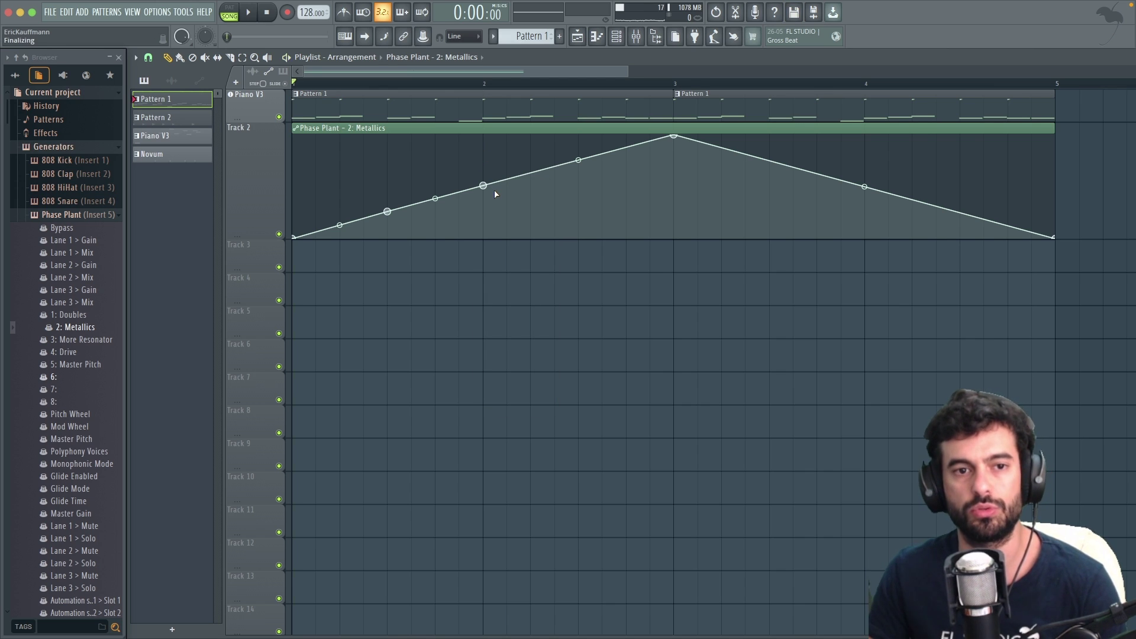
{"action": "key", "text": "space"}
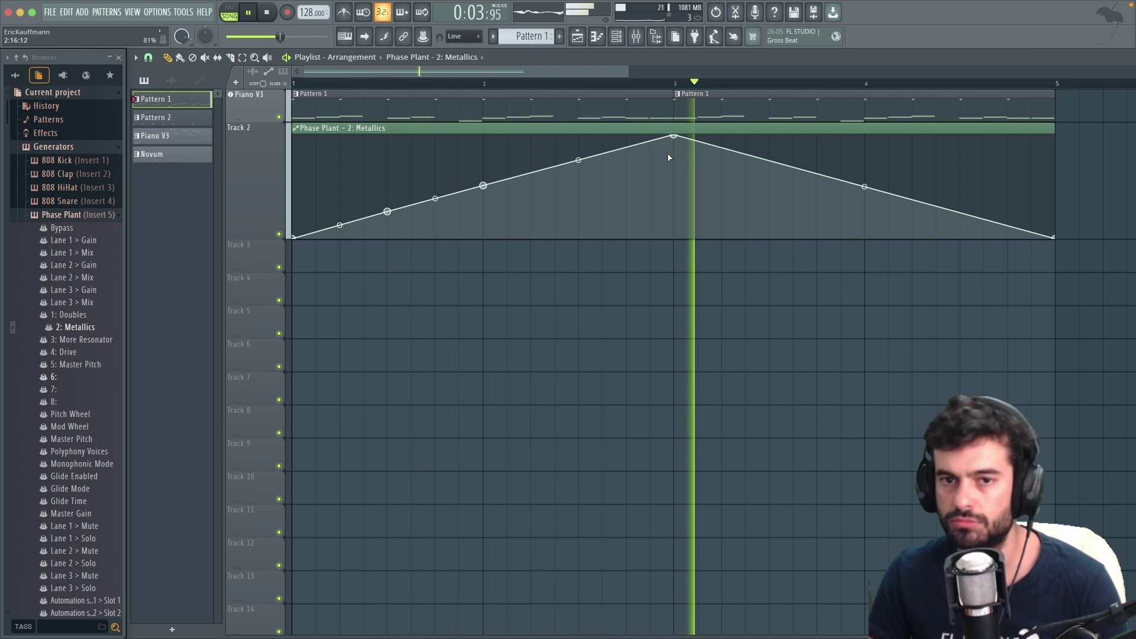
{"action": "key", "text": "space"}
Step: Show the Unsorted channels in the channel rack and add a Harmless instrument channel, moving its window clear of the rack
{"action": "left_click", "coordinate": [616, 37]}
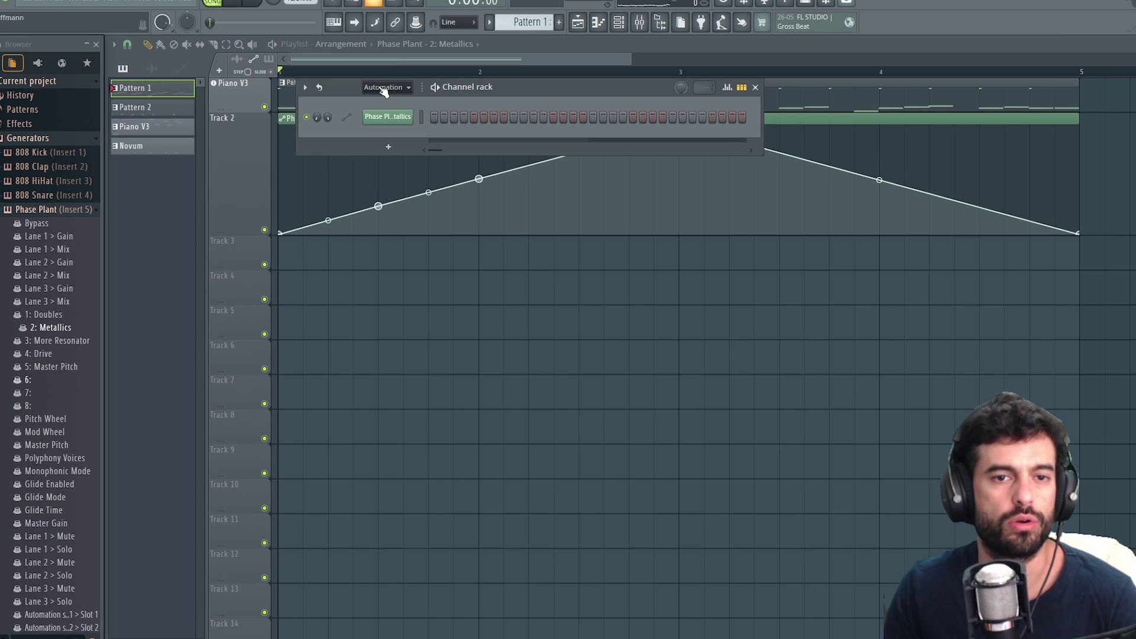
{"action": "left_click", "coordinate": [391, 98]}
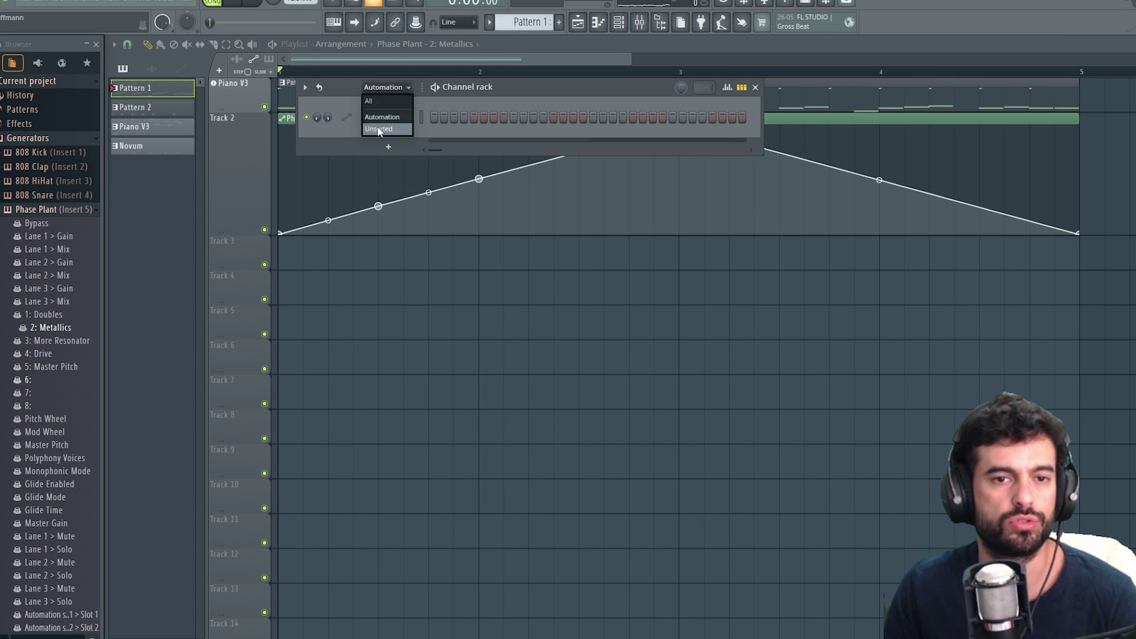
{"action": "left_click", "coordinate": [393, 149]}
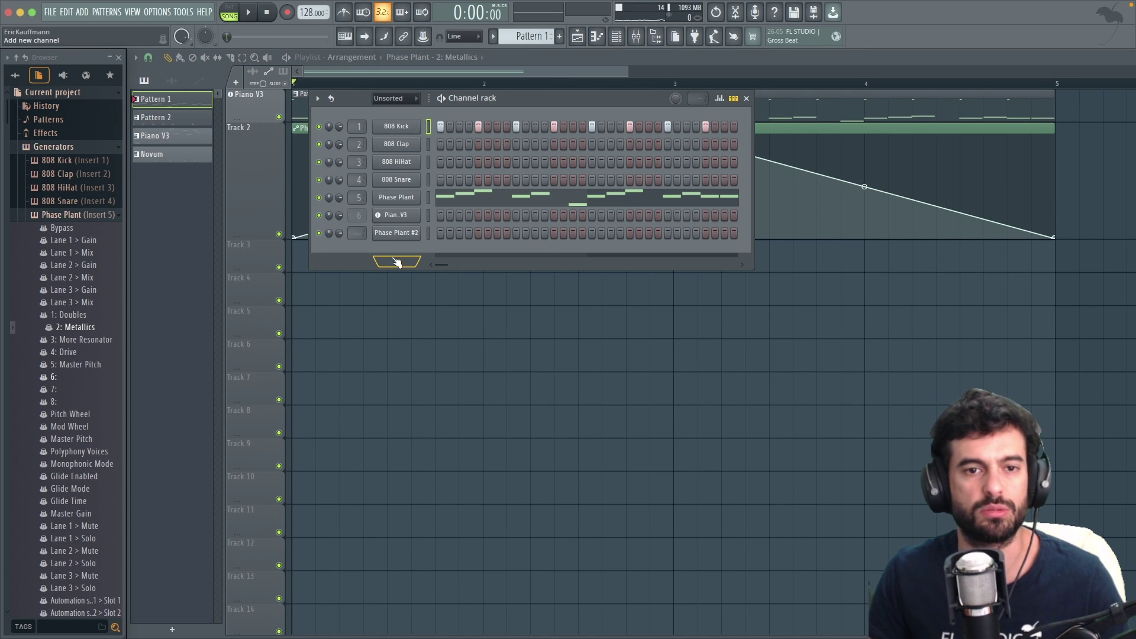
{"action": "left_click", "coordinate": [396, 262]}
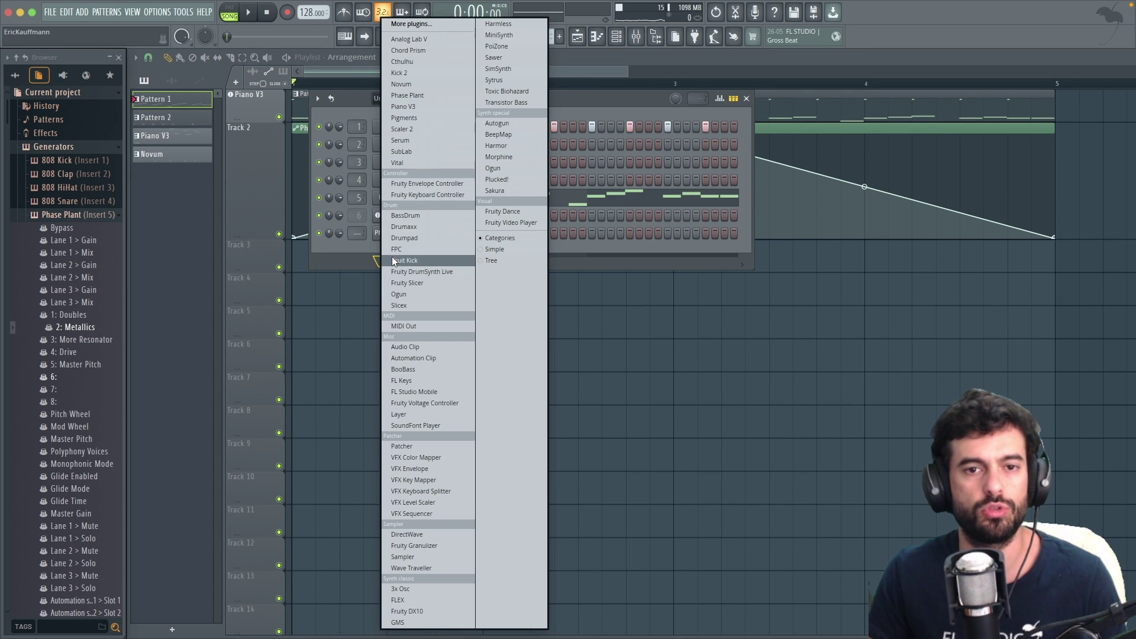
{"action": "left_click", "coordinate": [512, 26]}
{"action": "left_click_drag", "start_coordinate": [441, 136], "coordinate": [671, 318]}
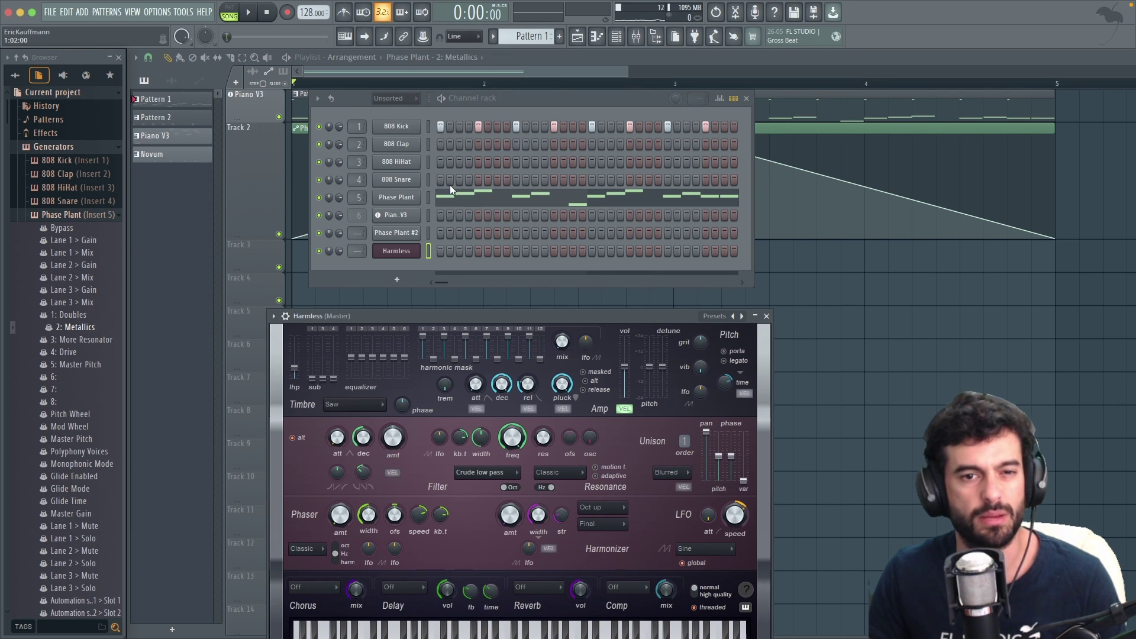
Step: Copy the Phase Plant channel's notes into the Harmless channel and route Harmless to mixer track 5
{"action": "left_click", "coordinate": [427, 200]}
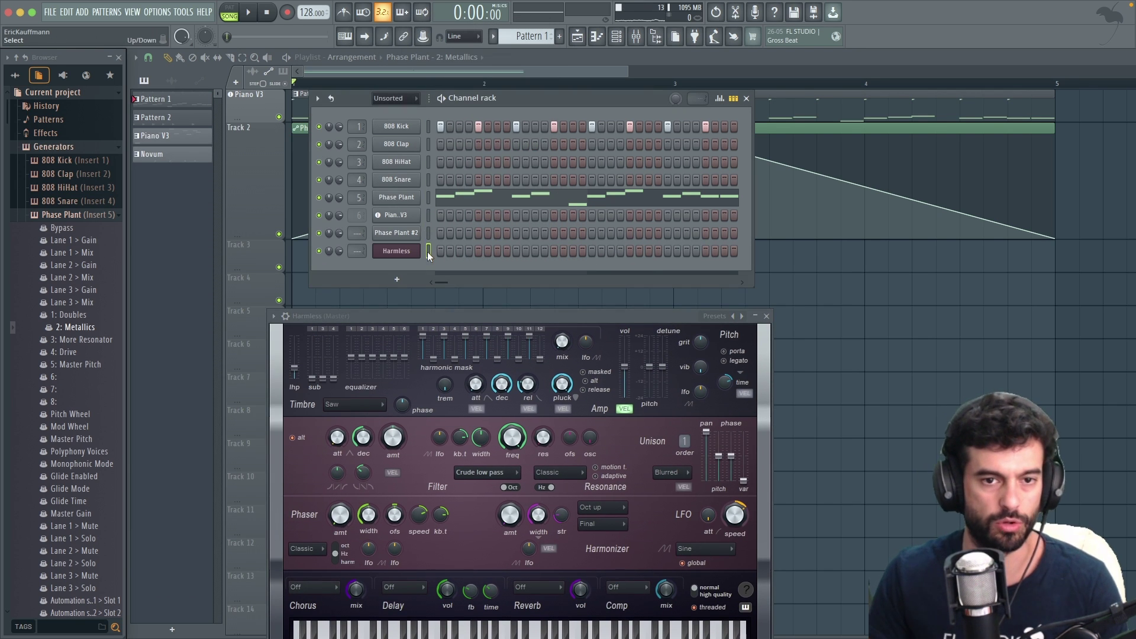
{"action": "key", "text": "ctrl+v"}
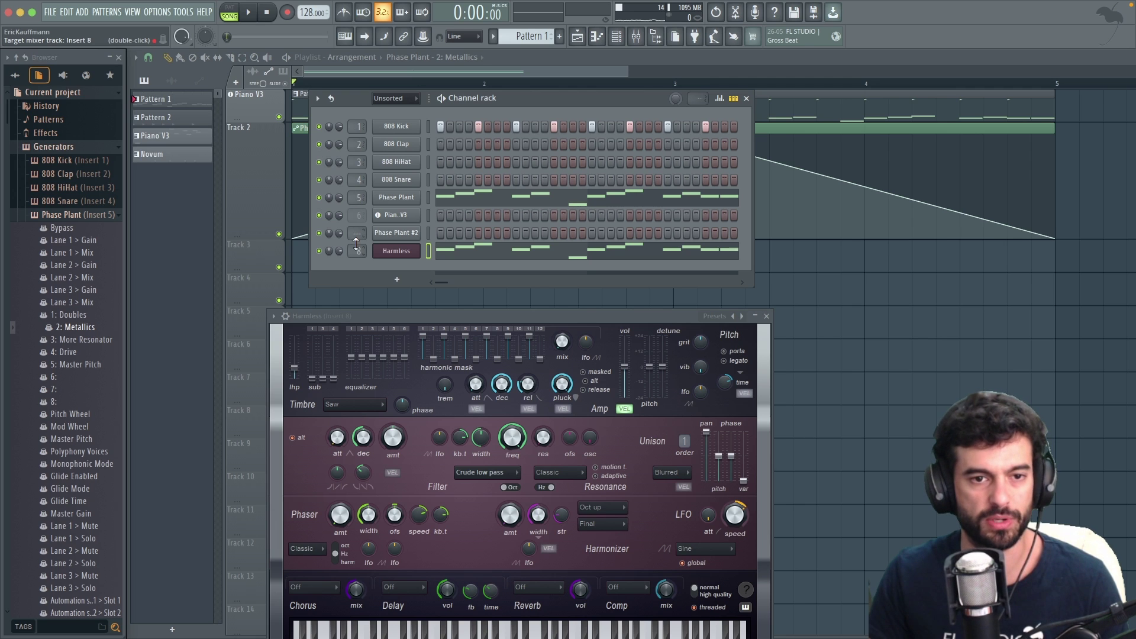
{"action": "left_click", "coordinate": [429, 199]}
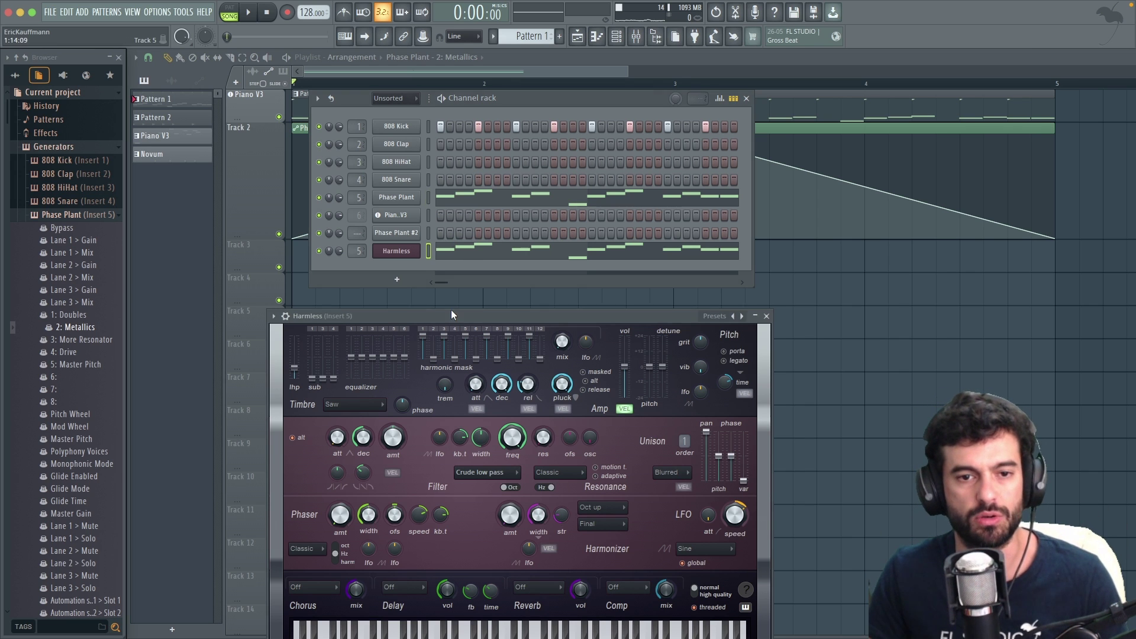
Step: Audition Harmless in the arrangement, load its Plucky Moogish AG preset and mute the Phase Plant channel
{"action": "key", "text": "space"}
{"action": "left_click_drag", "start_coordinate": [452, 310], "coordinate": [489, 274]}
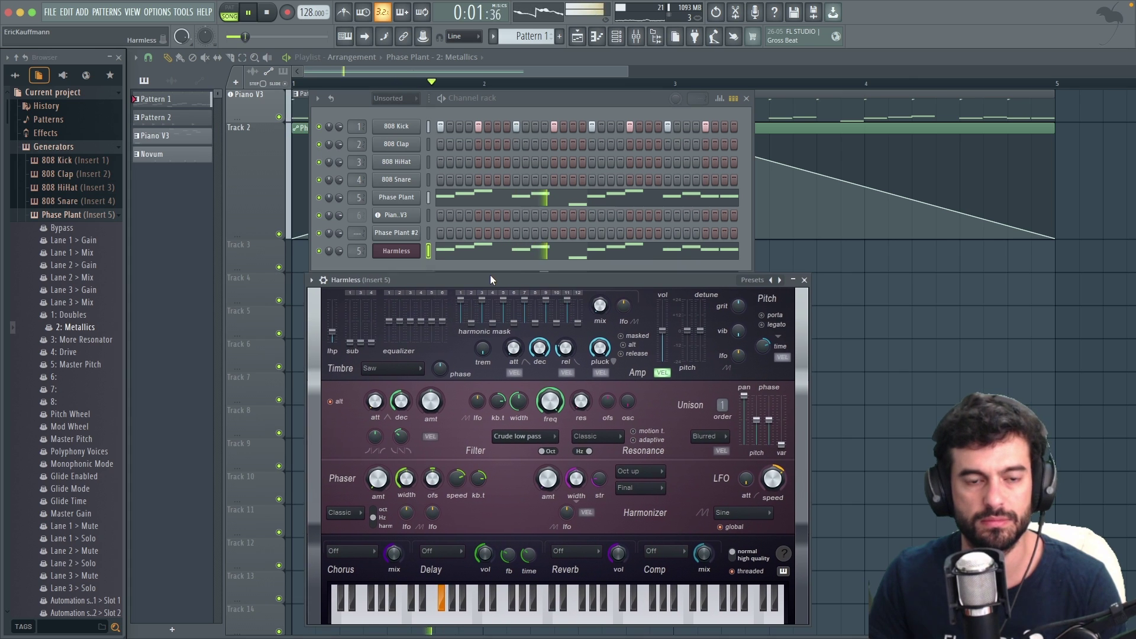
{"action": "key", "text": "space"}
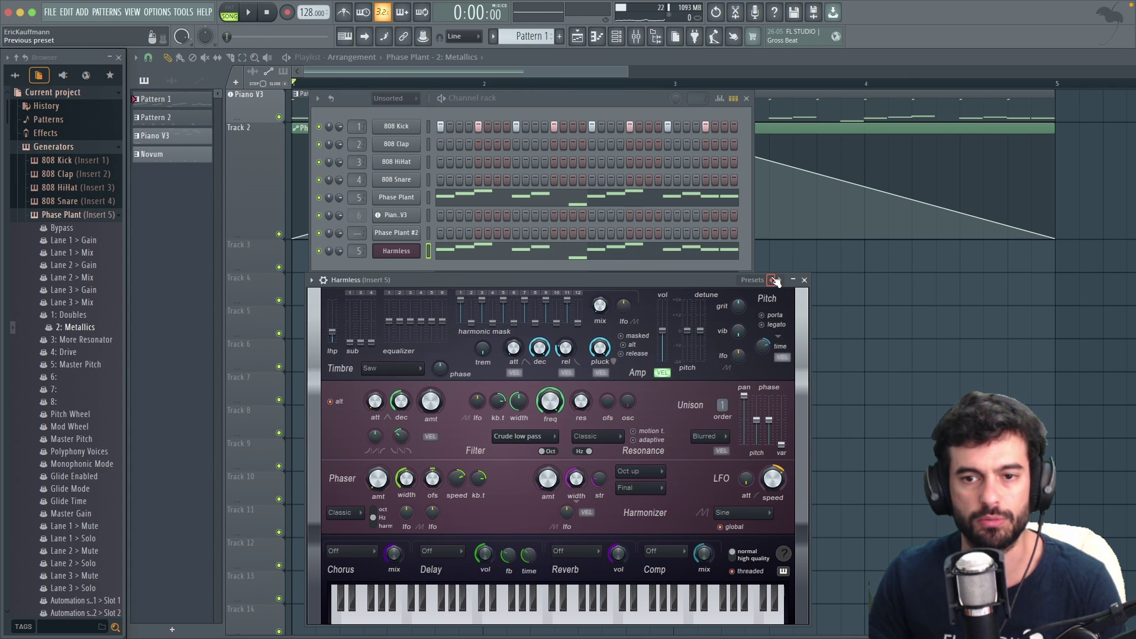
{"action": "left_click", "coordinate": [776, 282]}
{"action": "key", "text": "space"}
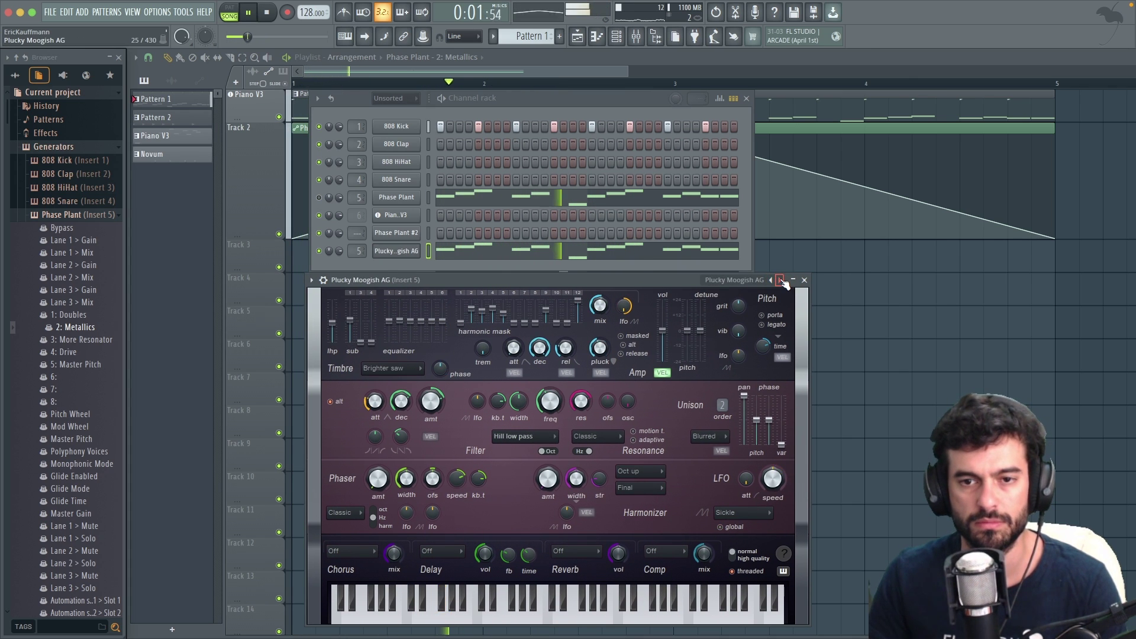
{"action": "key", "text": "space"}
{"action": "left_click_drag", "start_coordinate": [673, 282], "coordinate": [685, 183]}
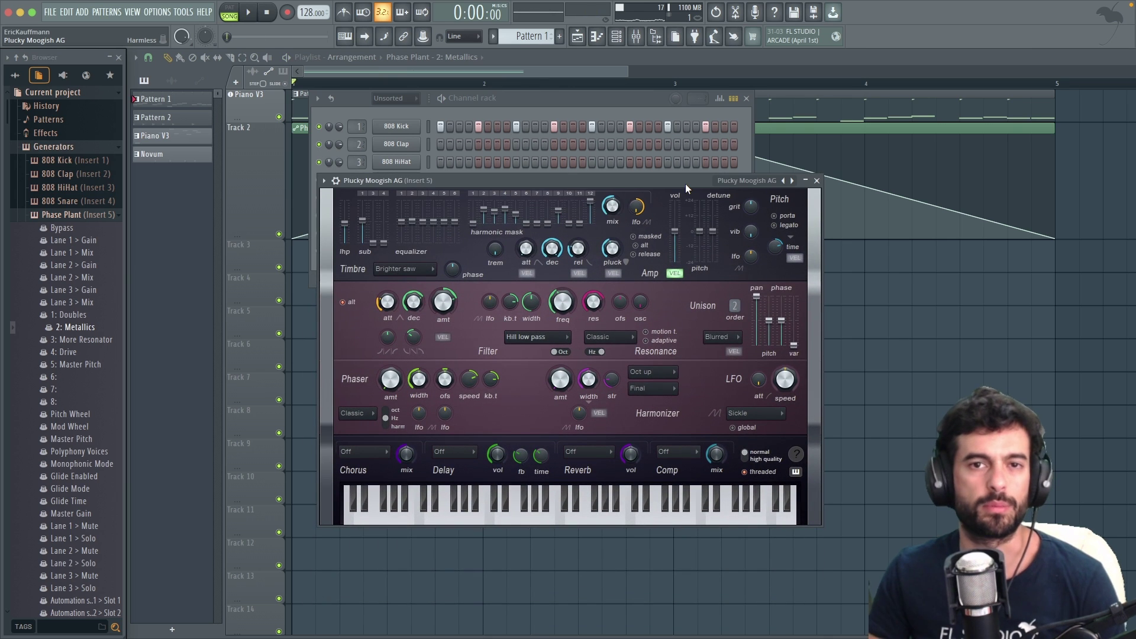
Step: Create an automation clip for the Plucky Moogish AG filter frequency and close the plugin window to return to the playlist
{"action": "right_click", "coordinate": [563, 303]}
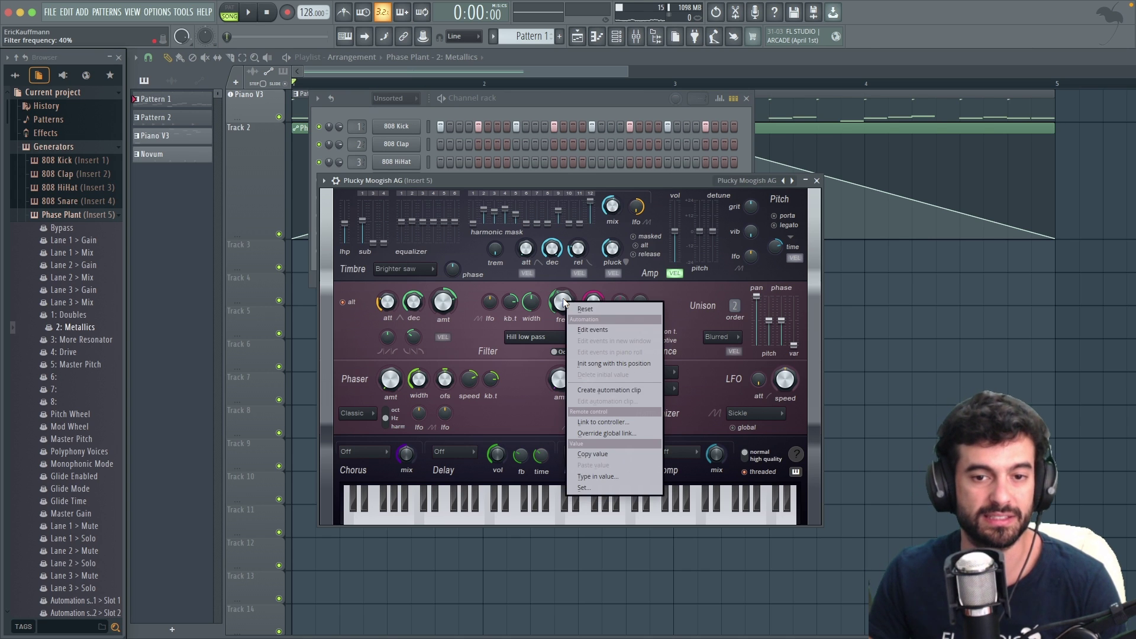
{"action": "left_click", "coordinate": [607, 392]}
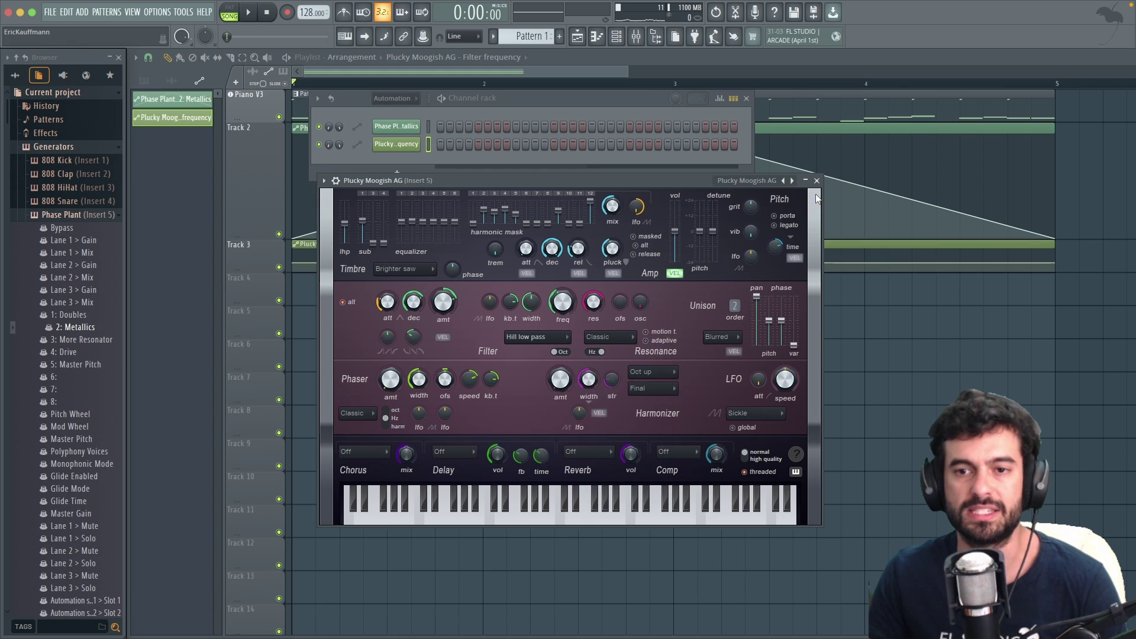
{"action": "left_click", "coordinate": [817, 181]}
{"action": "left_click", "coordinate": [562, 72]}
Step: Enlarge Track 3, raise a point at bar 3 of the Filter frequency automation near its maximum, and play the arrangement
{"action": "left_click_drag", "start_coordinate": [248, 274], "coordinate": [247, 405]}
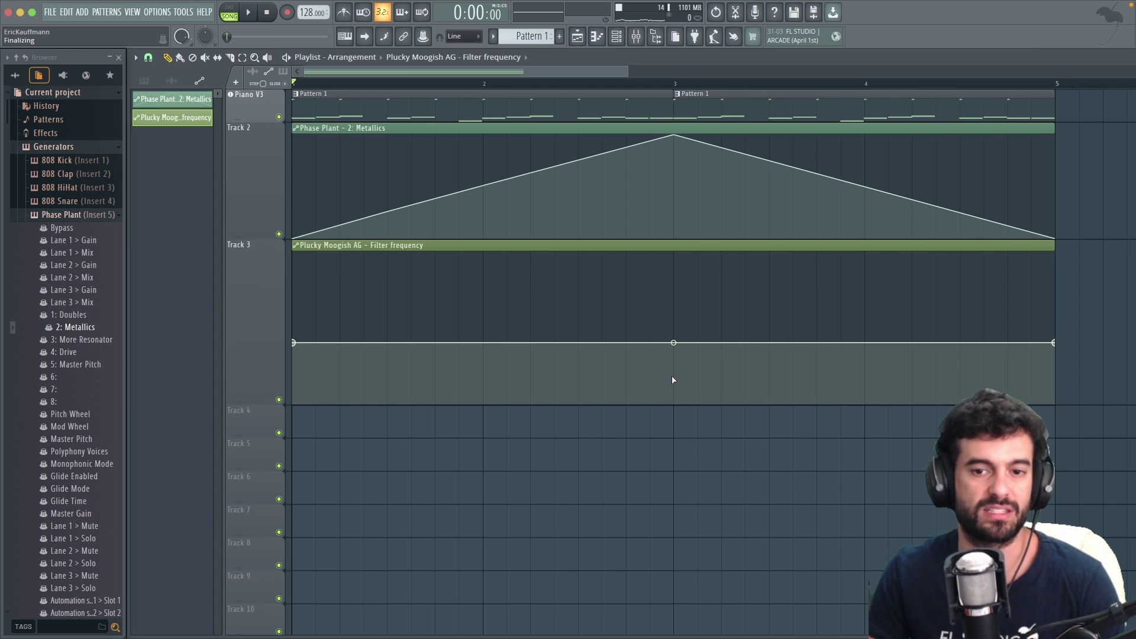
{"action": "left_click_drag", "start_coordinate": [673, 342], "coordinate": [674, 254]}
{"action": "key", "text": "space"}
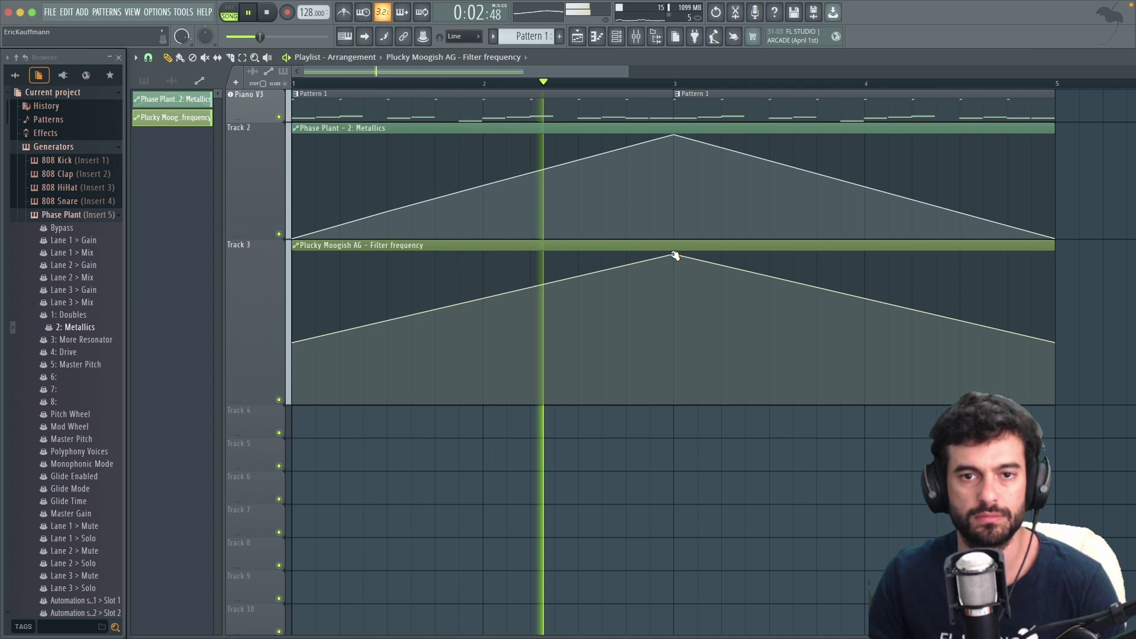
Step: Set the Plucky Moogish AG reverb type to Classic and create an automation clip for its lowered reverb wet level
{"action": "key", "text": "F6"}
{"action": "left_click", "coordinate": [600, 452]}
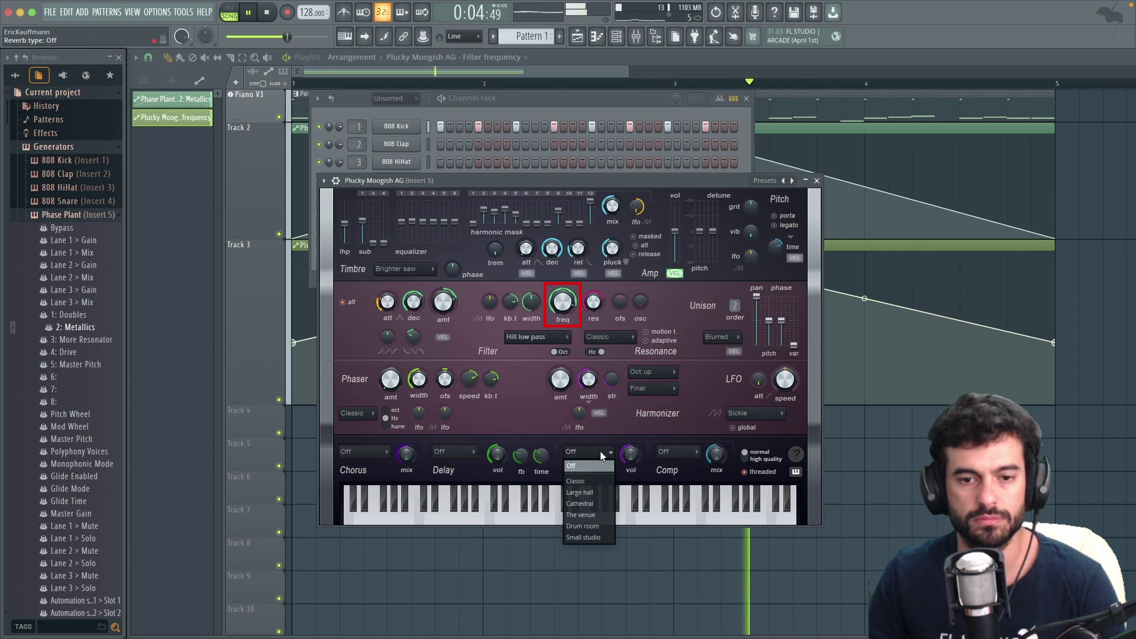
{"action": "left_click", "coordinate": [593, 478]}
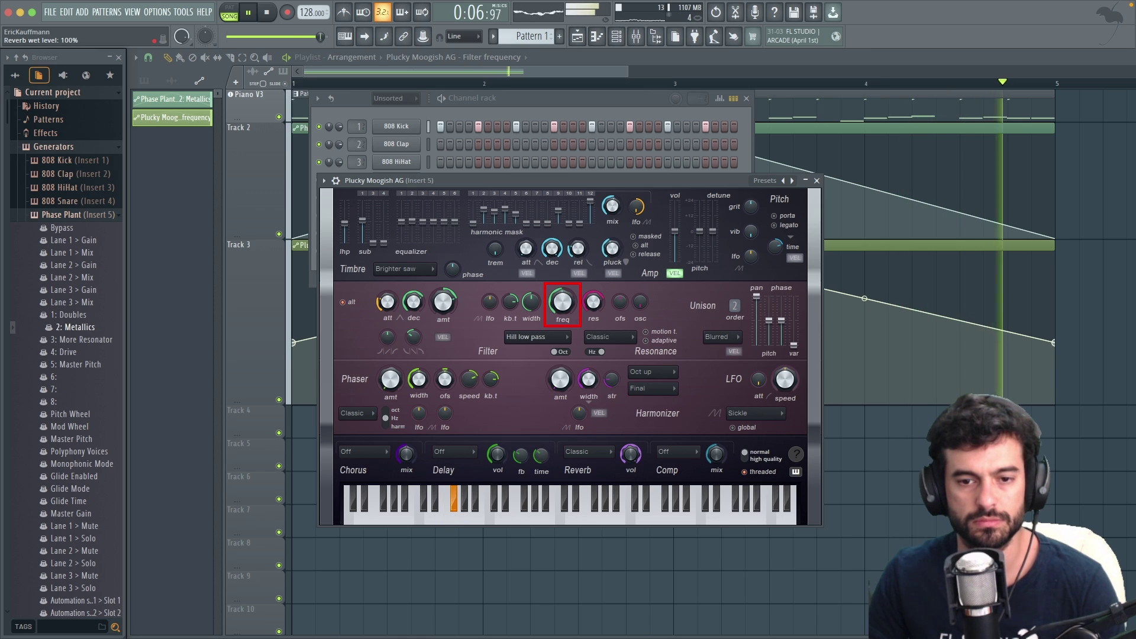
{"action": "right_click", "coordinate": [630, 453]}
{"action": "left_click", "coordinate": [669, 525]}
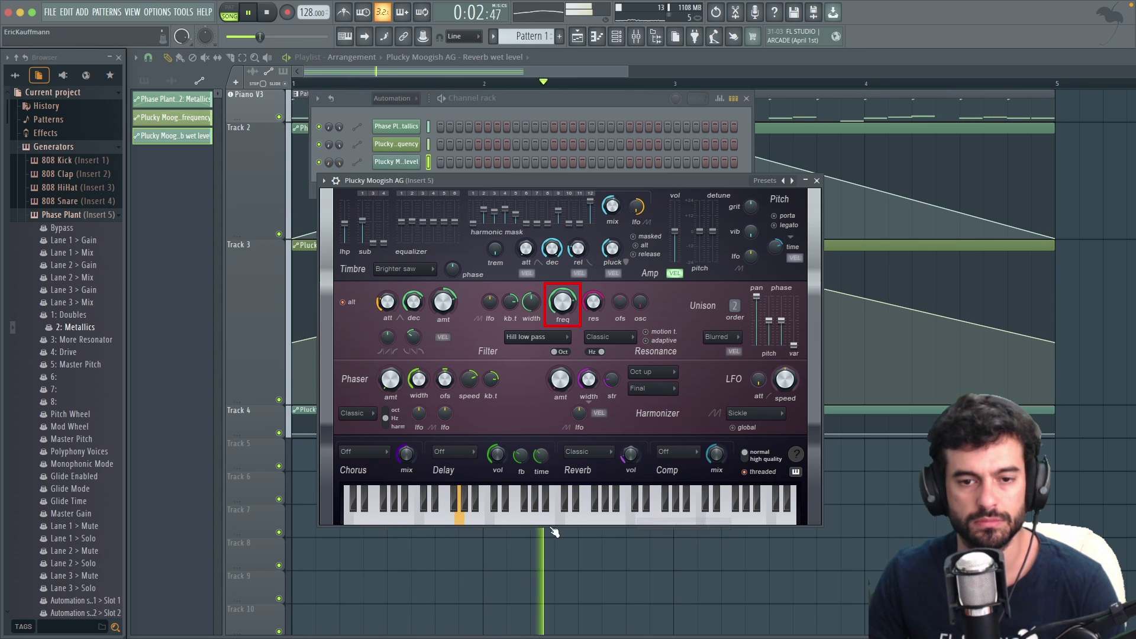
Step: Add a point at bar 3 of the Track 4 Reverb wet level automation, raise it to 100%, and delete the stray Track 8 copy
{"action": "left_click", "coordinate": [532, 556]}
{"action": "right_click", "coordinate": [674, 434]}
{"action": "left_click_drag", "start_coordinate": [673, 433], "coordinate": [675, 414]}
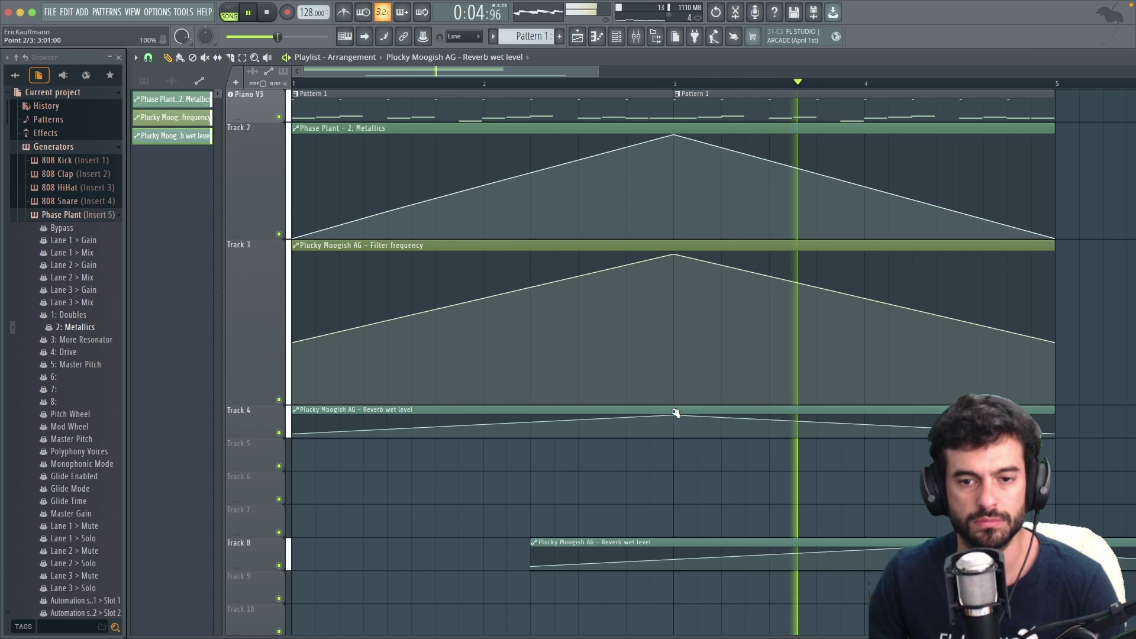
{"action": "right_click", "coordinate": [668, 551]}
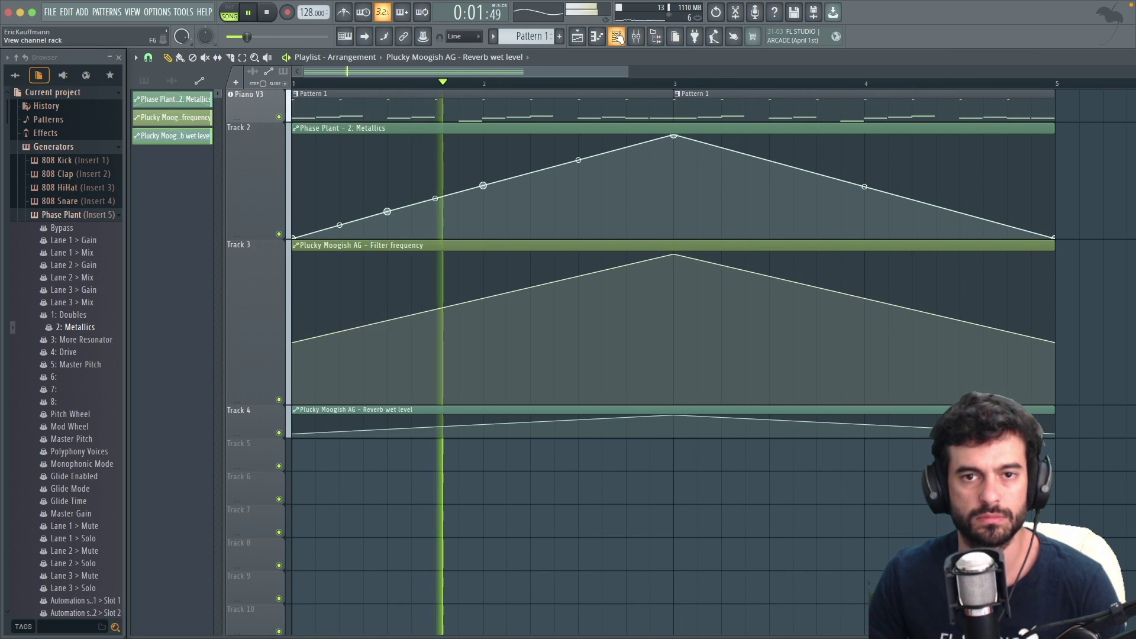
Step: Reopen Plucky Moogish AG from the Unsorted channels to watch its automated knobs during playback, stop playback and close the plugin
{"action": "key", "text": "F6"}
{"action": "left_click", "coordinate": [403, 98]}
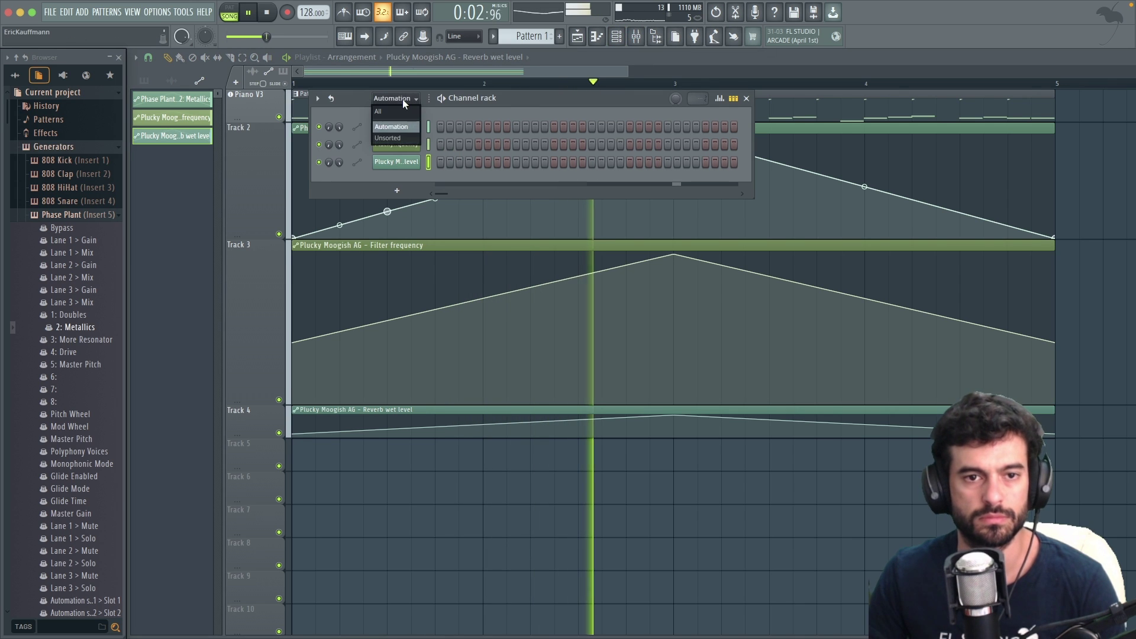
{"action": "left_click", "coordinate": [396, 140]}
{"action": "left_click", "coordinate": [396, 250]}
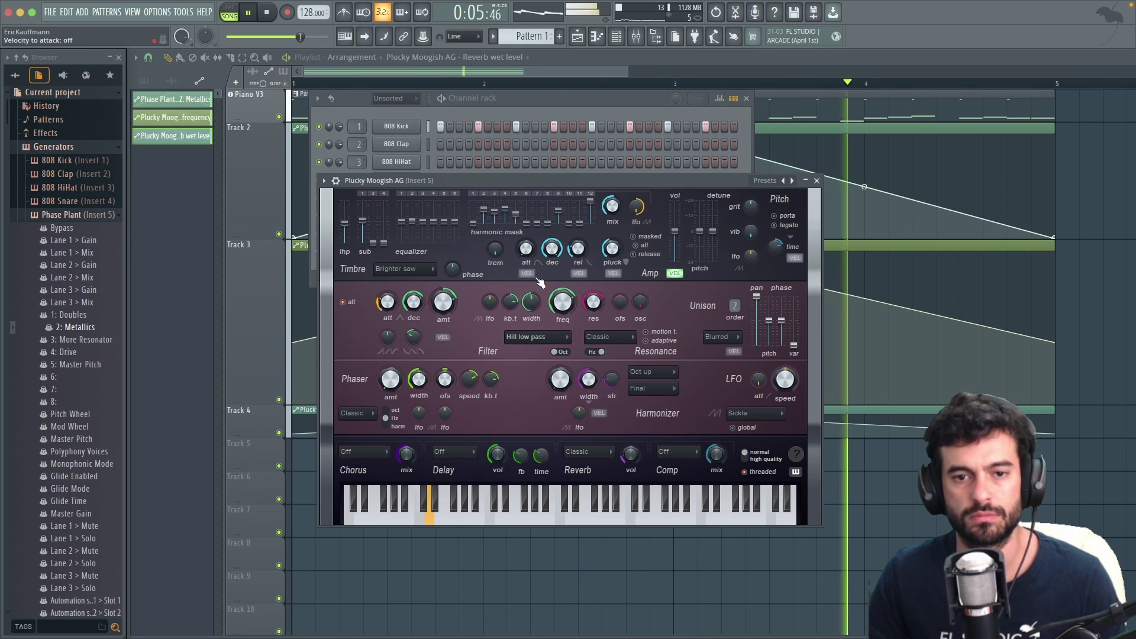
{"action": "left_click", "coordinate": [269, 13]}
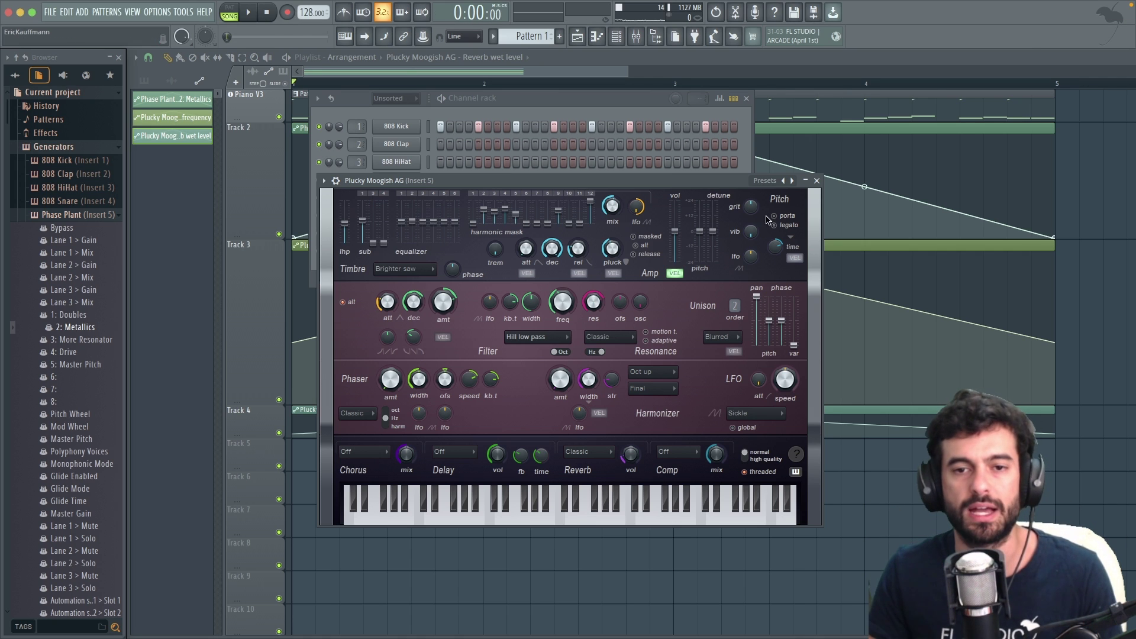
{"action": "left_click", "coordinate": [817, 180]}
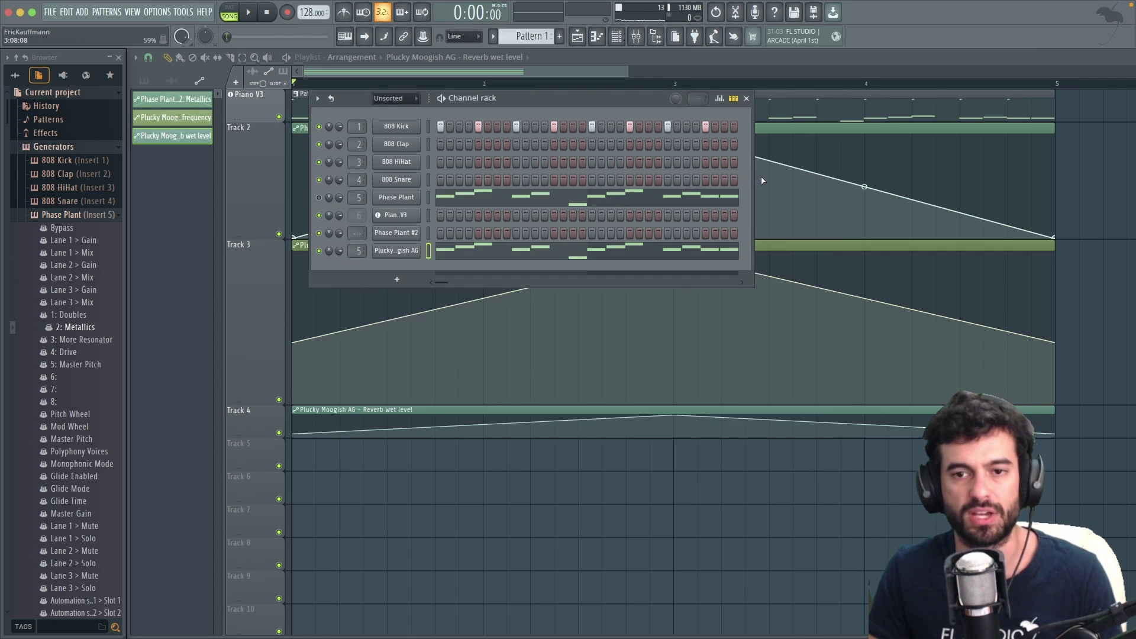
{"action": "left_click_drag", "start_coordinate": [544, 105], "coordinate": [567, 130]}
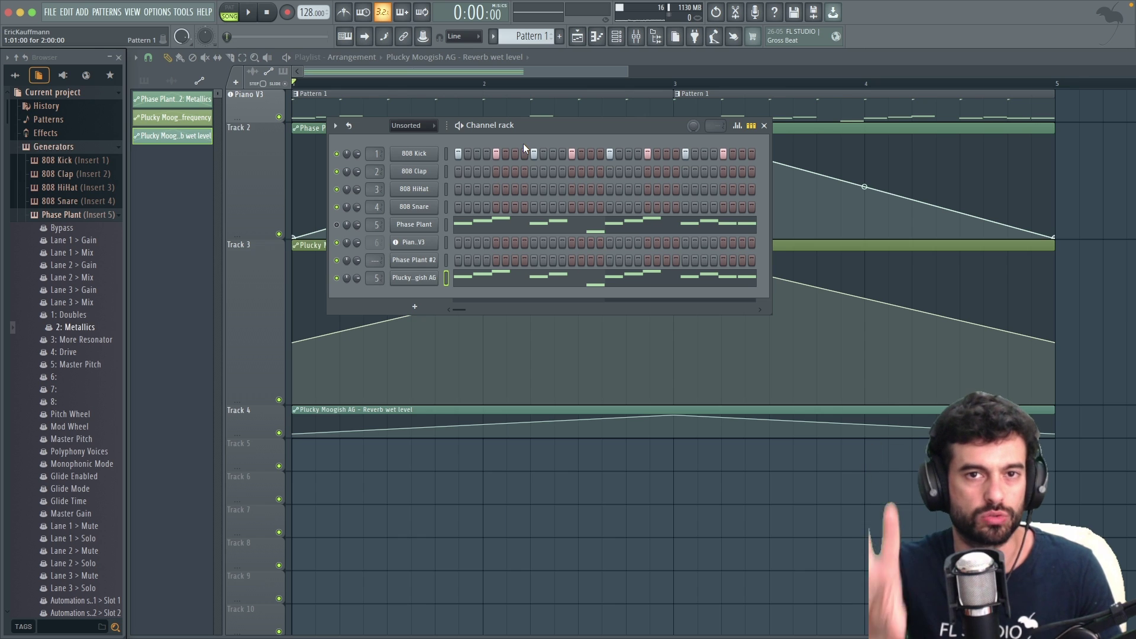
Step: Open the audio settings and examine the available audio devices, leaving the device choice as it is
{"action": "left_click", "coordinate": [170, 13]}
{"action": "left_click", "coordinate": [172, 48]}
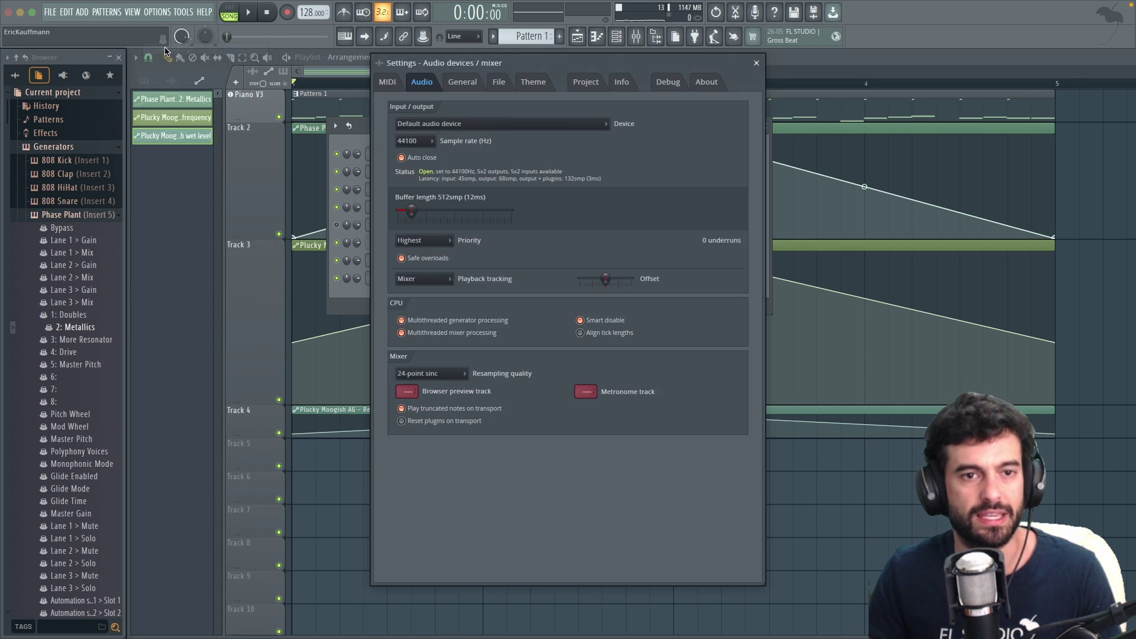
{"action": "left_click", "coordinate": [467, 124]}
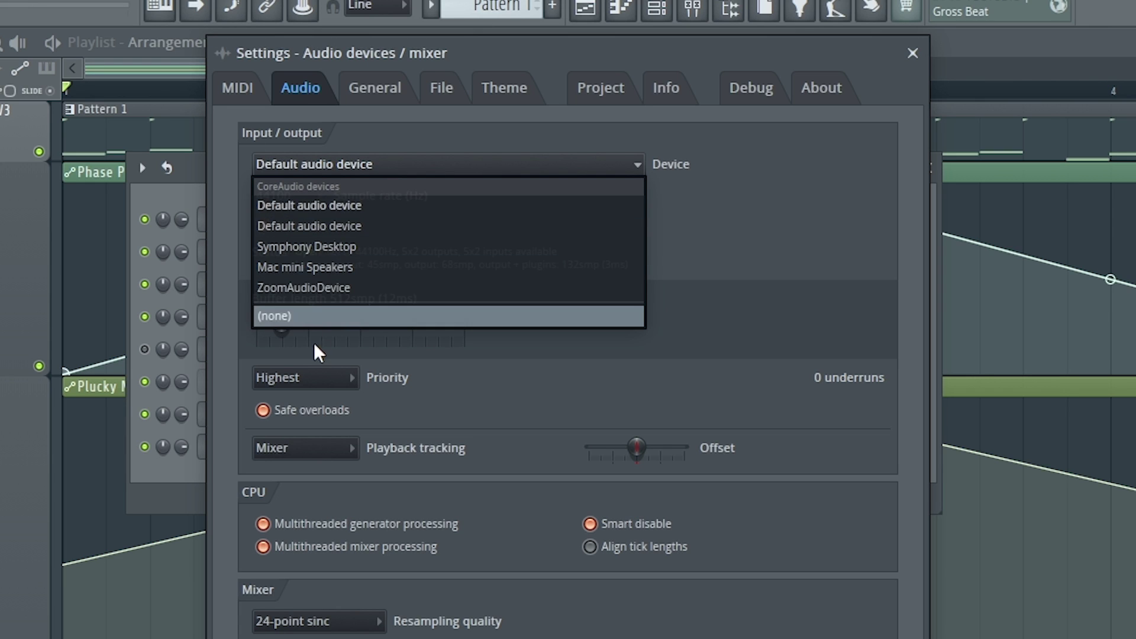
{"action": "left_click", "coordinate": [659, 230]}
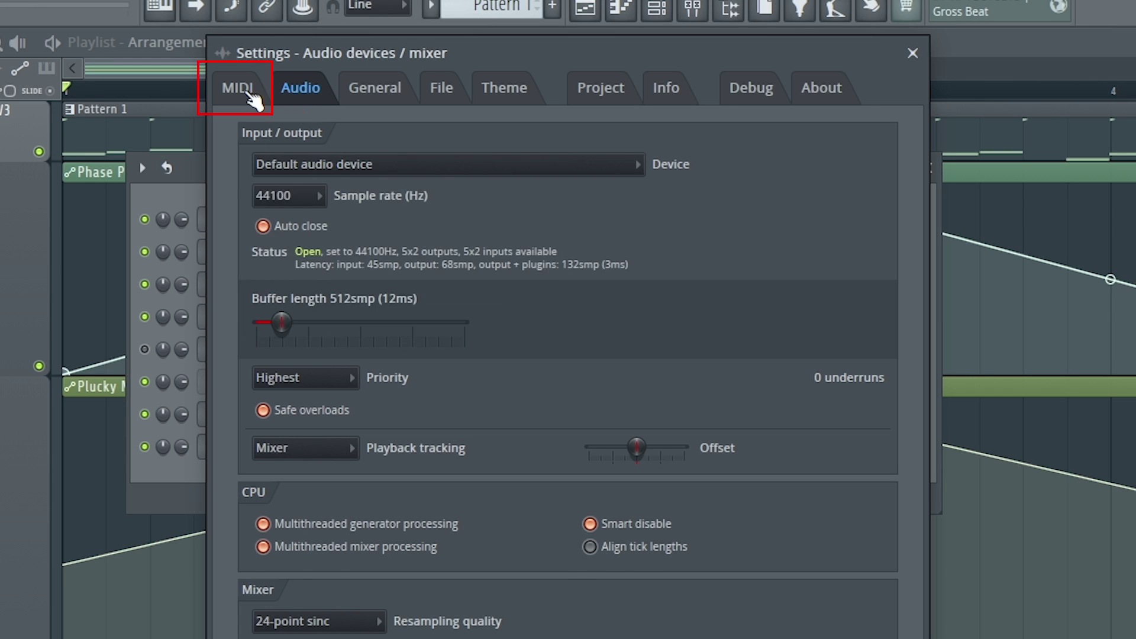
Step: Open the MIDI settings and disable input from the KL Essential 49 mk3 MIDI device
{"action": "left_click", "coordinate": [248, 94]}
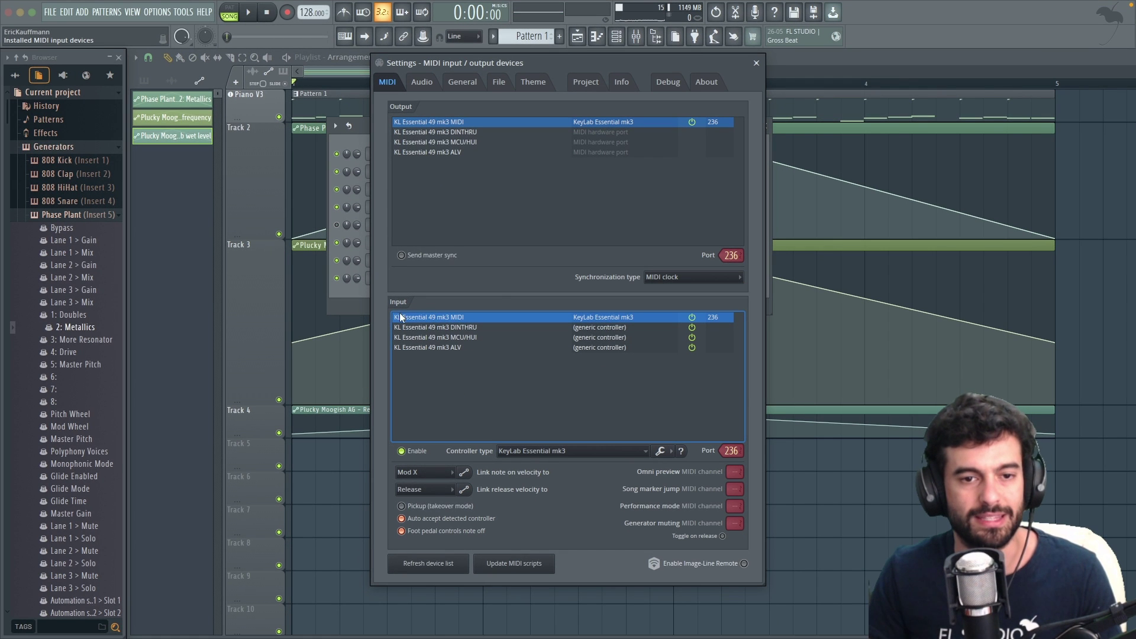
{"action": "left_click", "coordinate": [412, 455]}
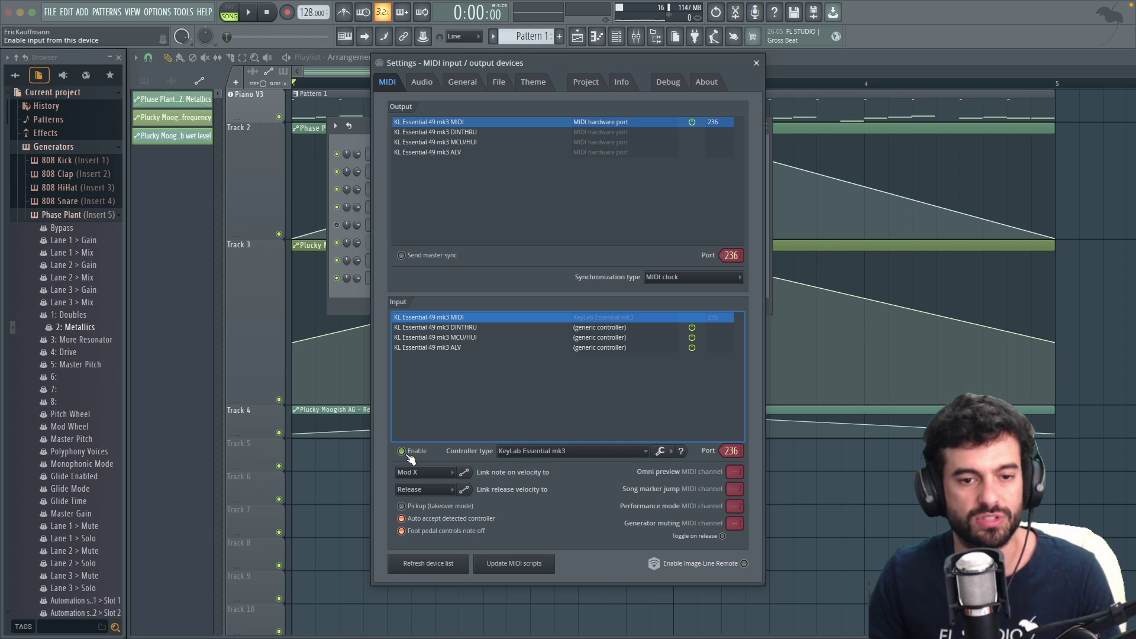